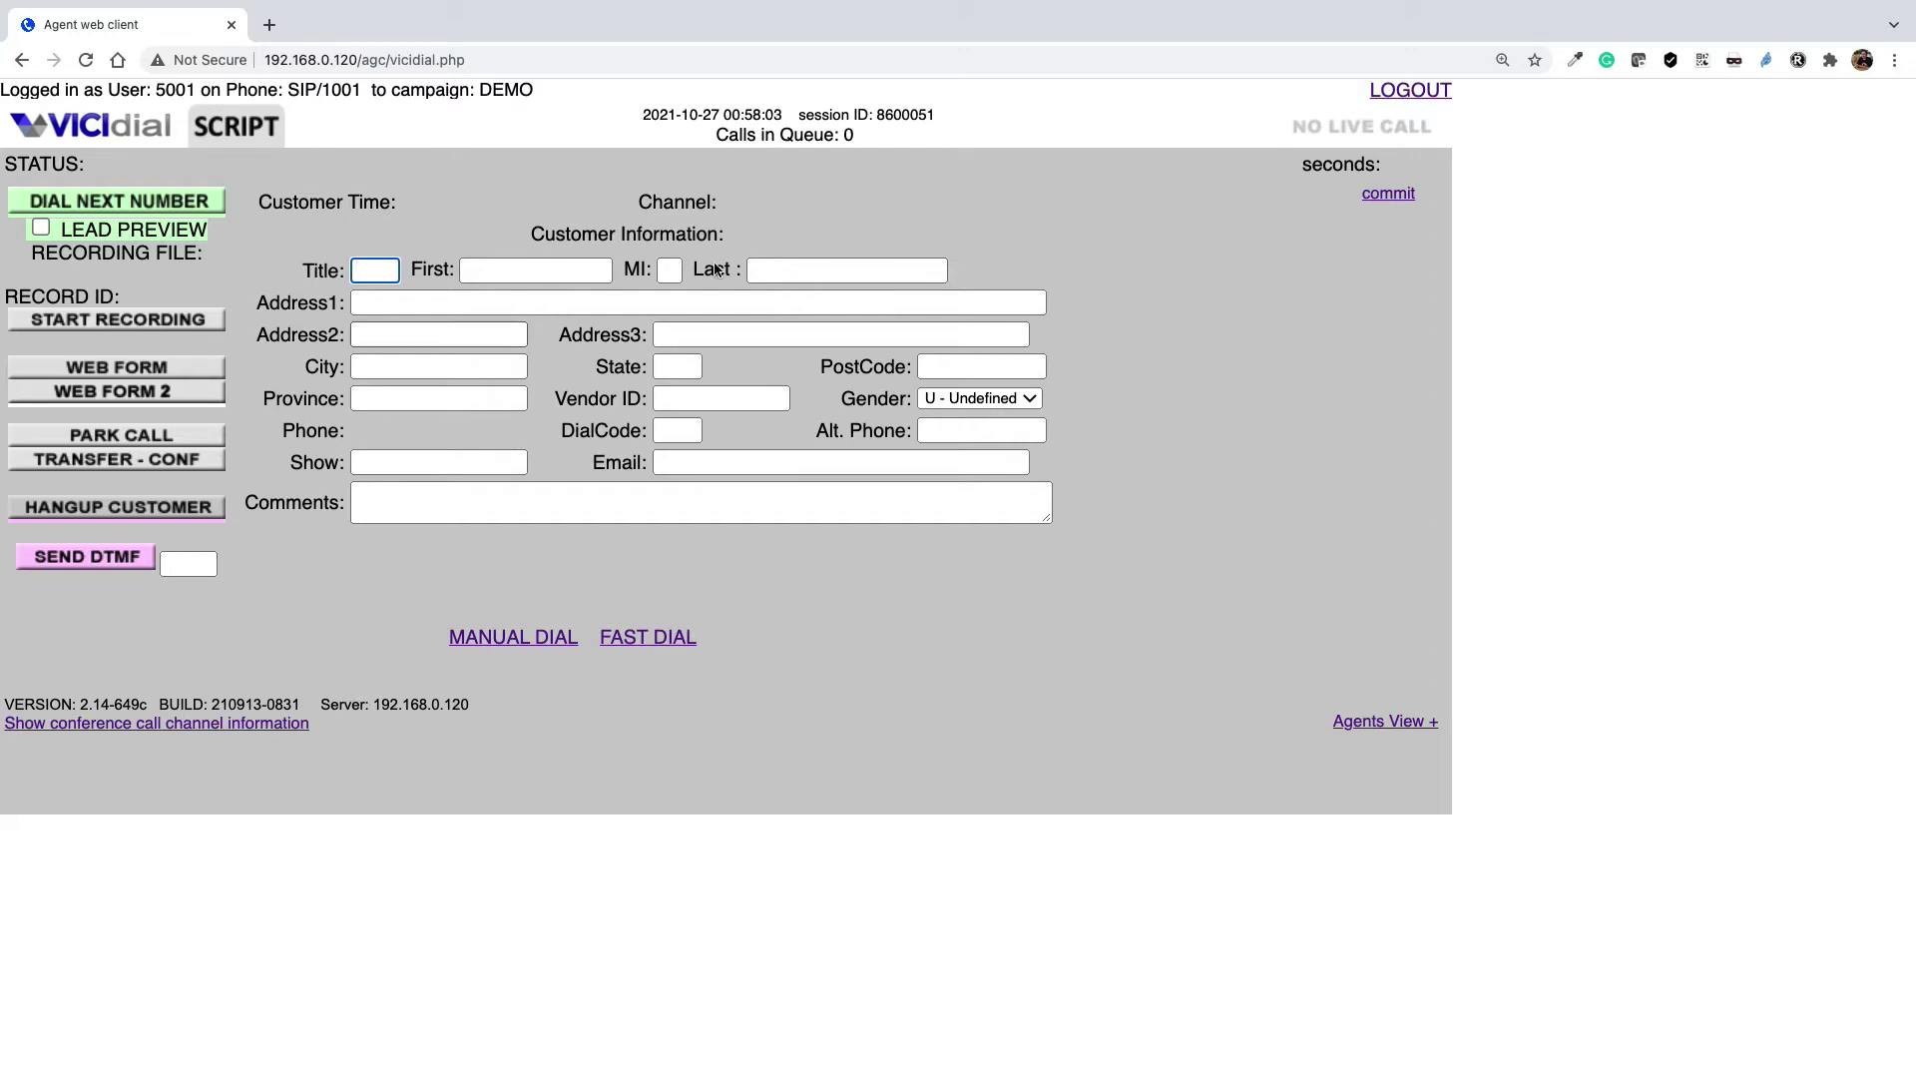
Manually dial the lead's phone number so the call opens with the lead's details
click(513, 639)
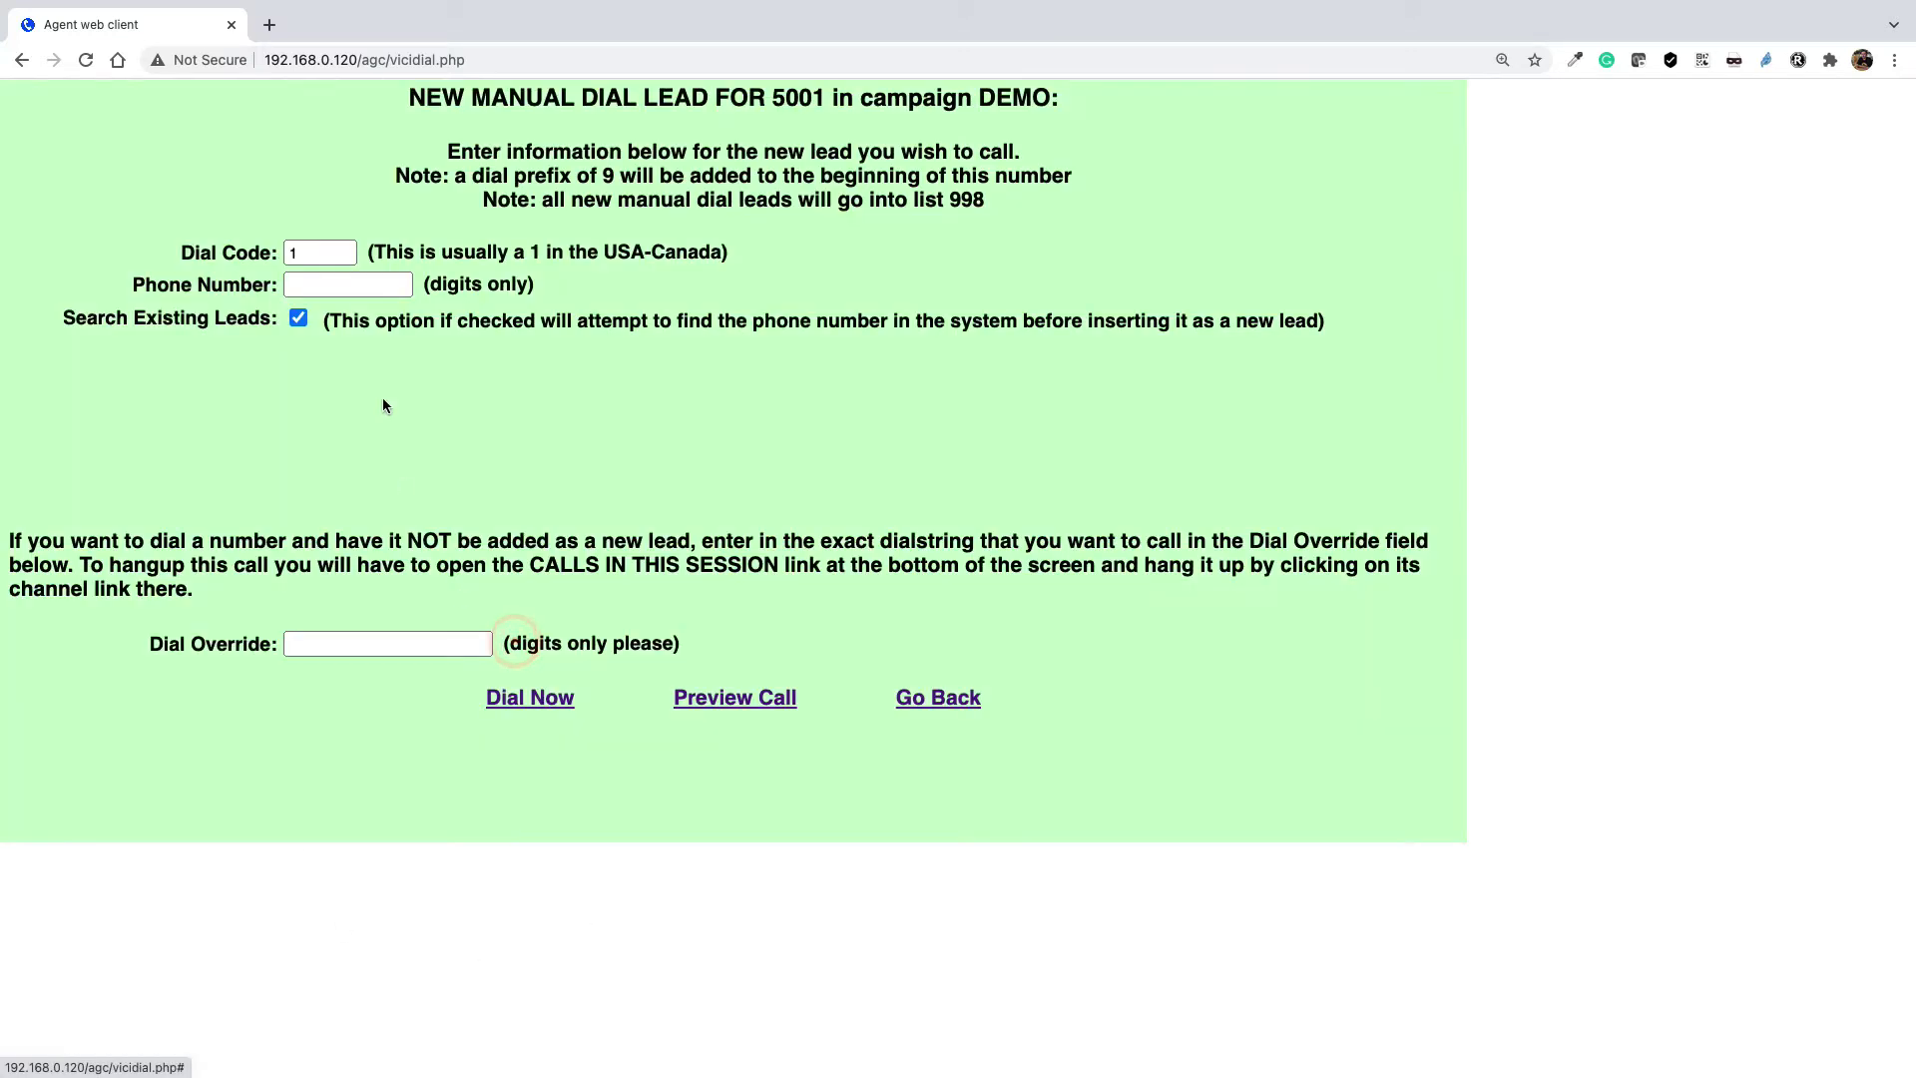
click(347, 284)
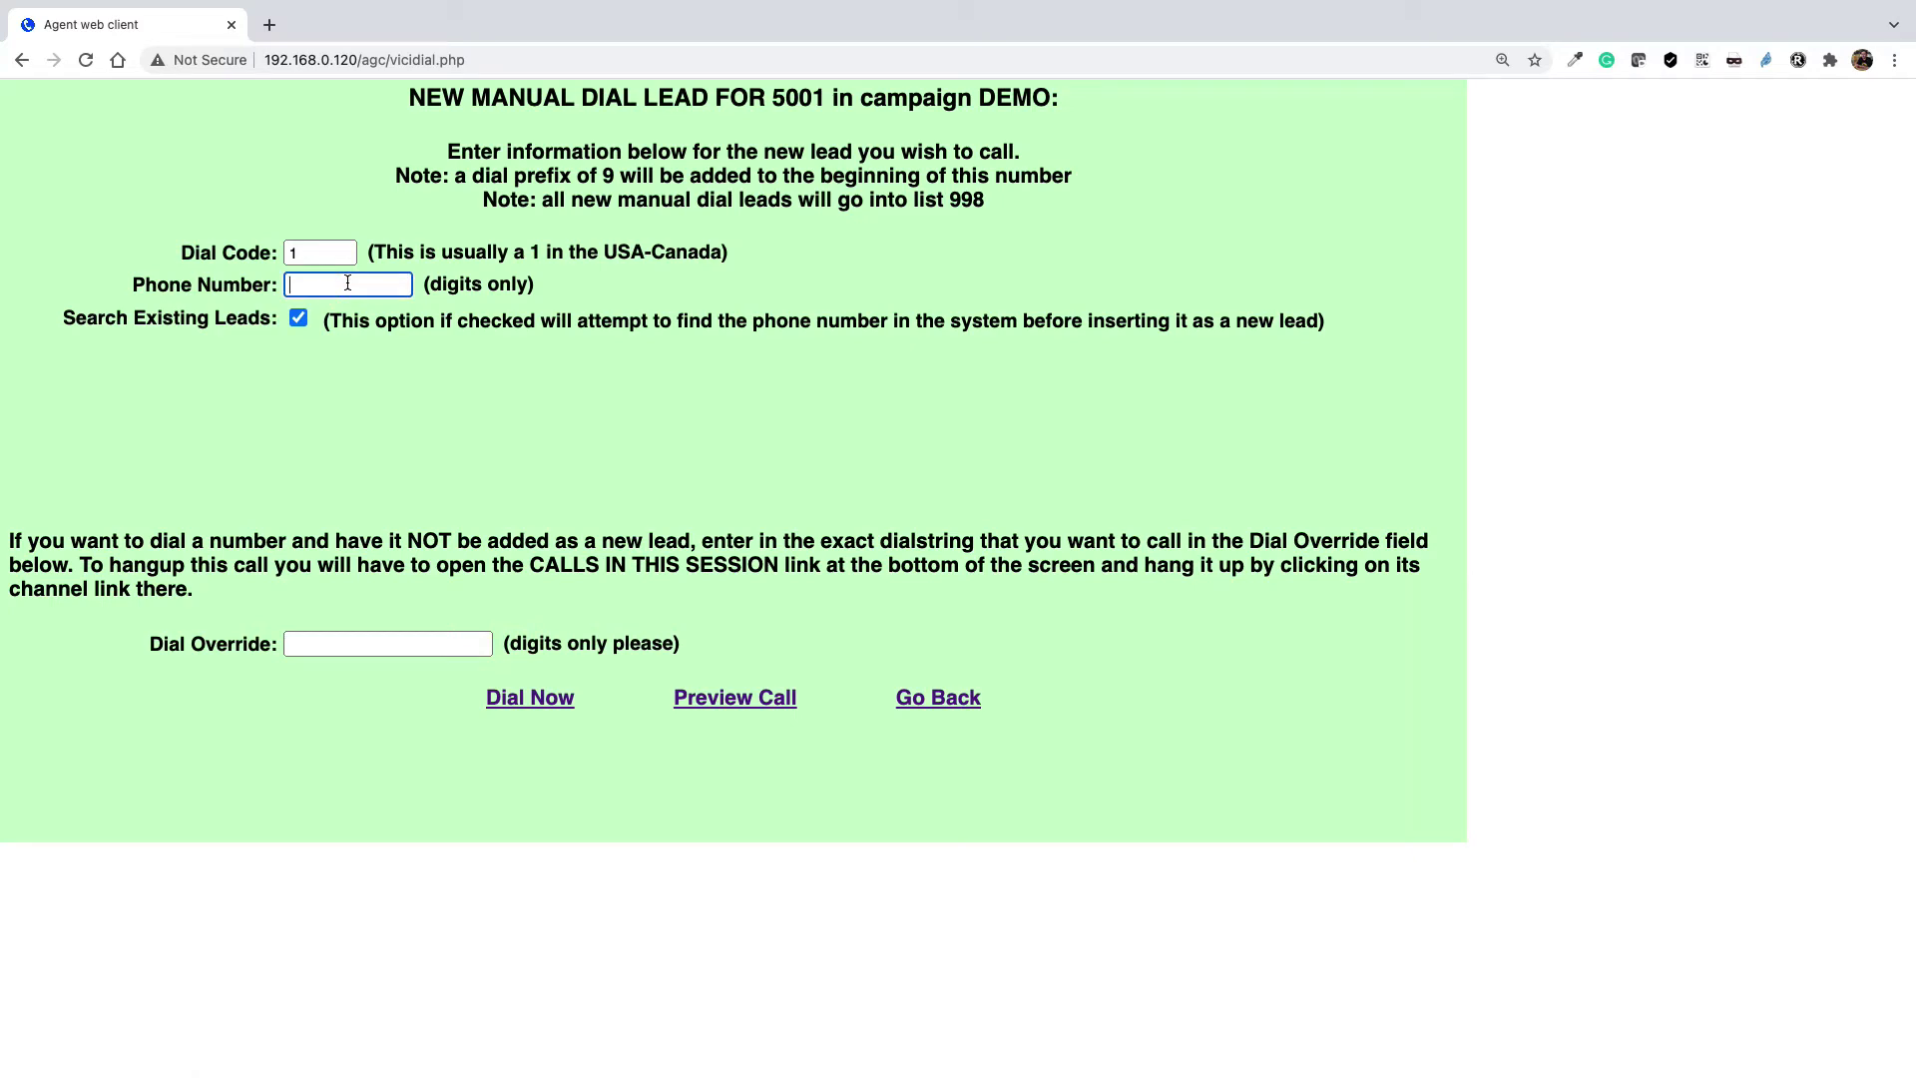
click(530, 697)
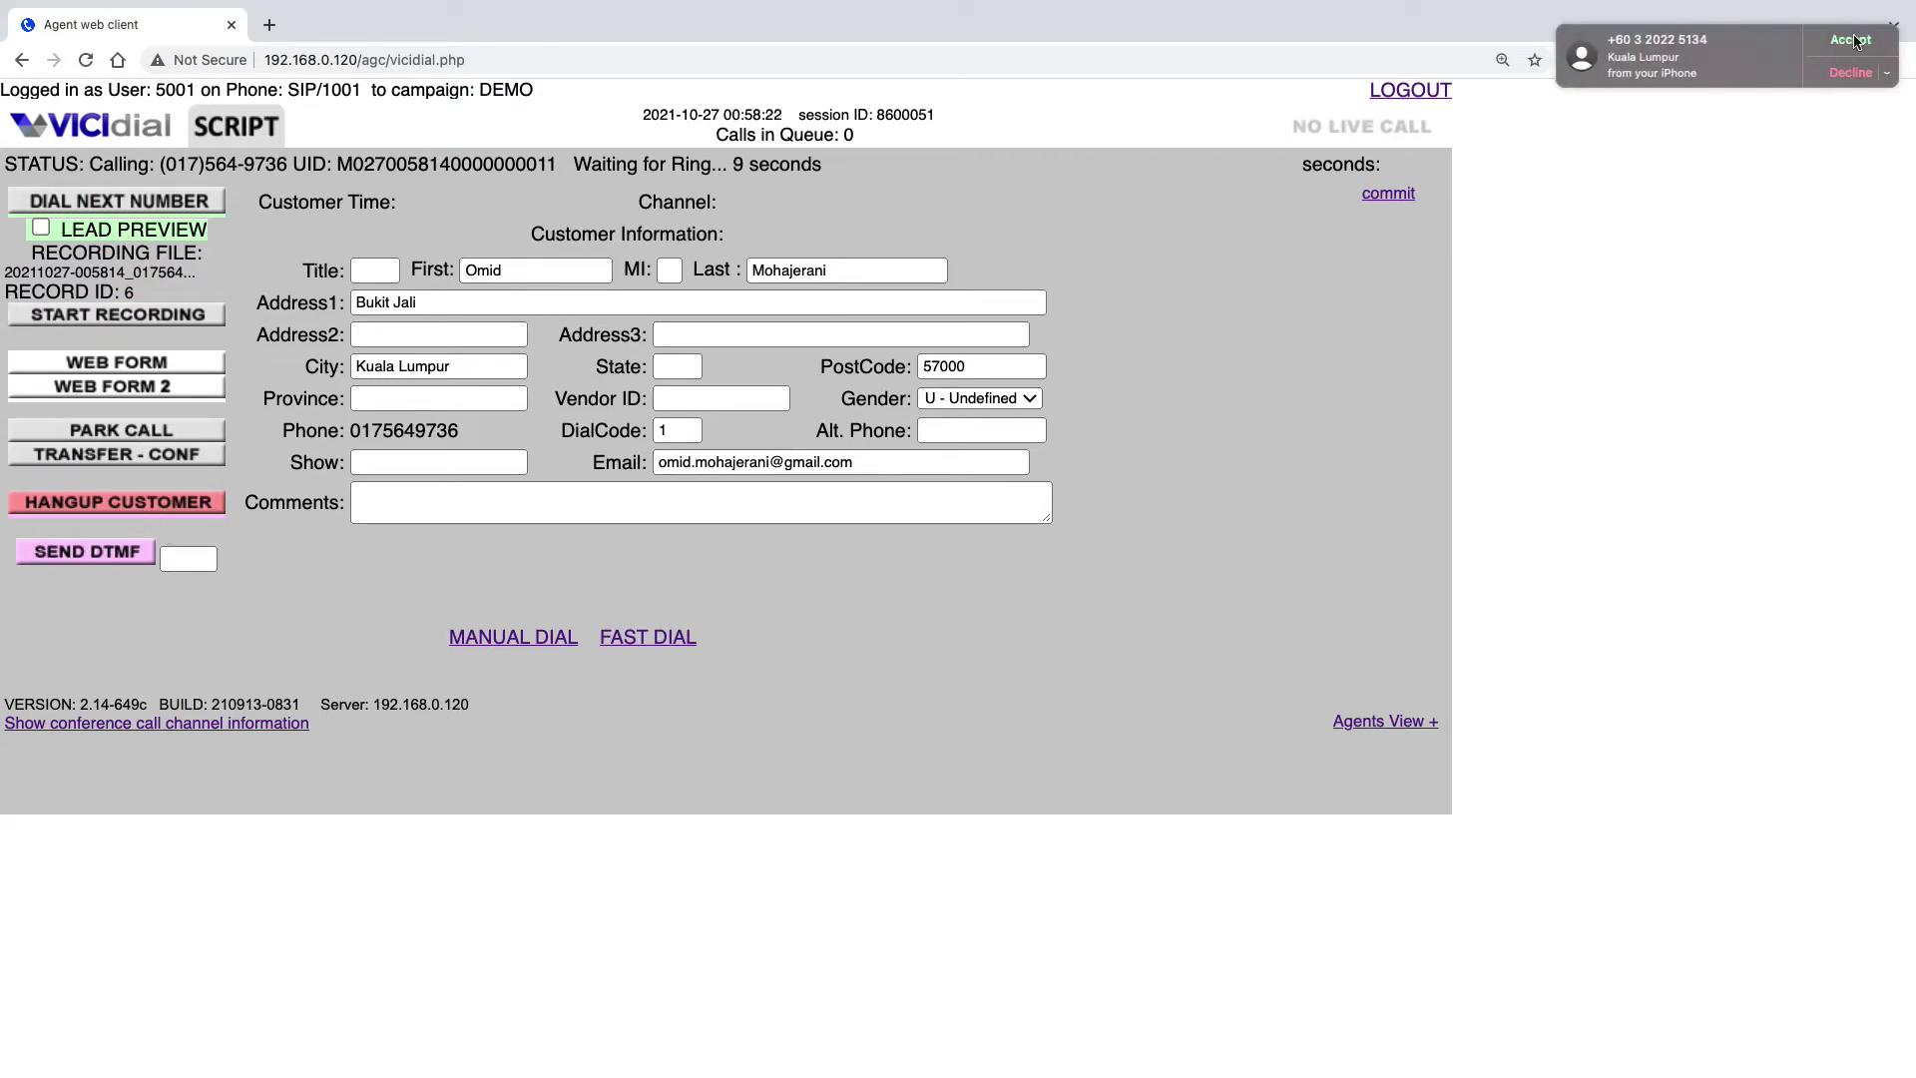
Hang up the live customer call
click(163, 509)
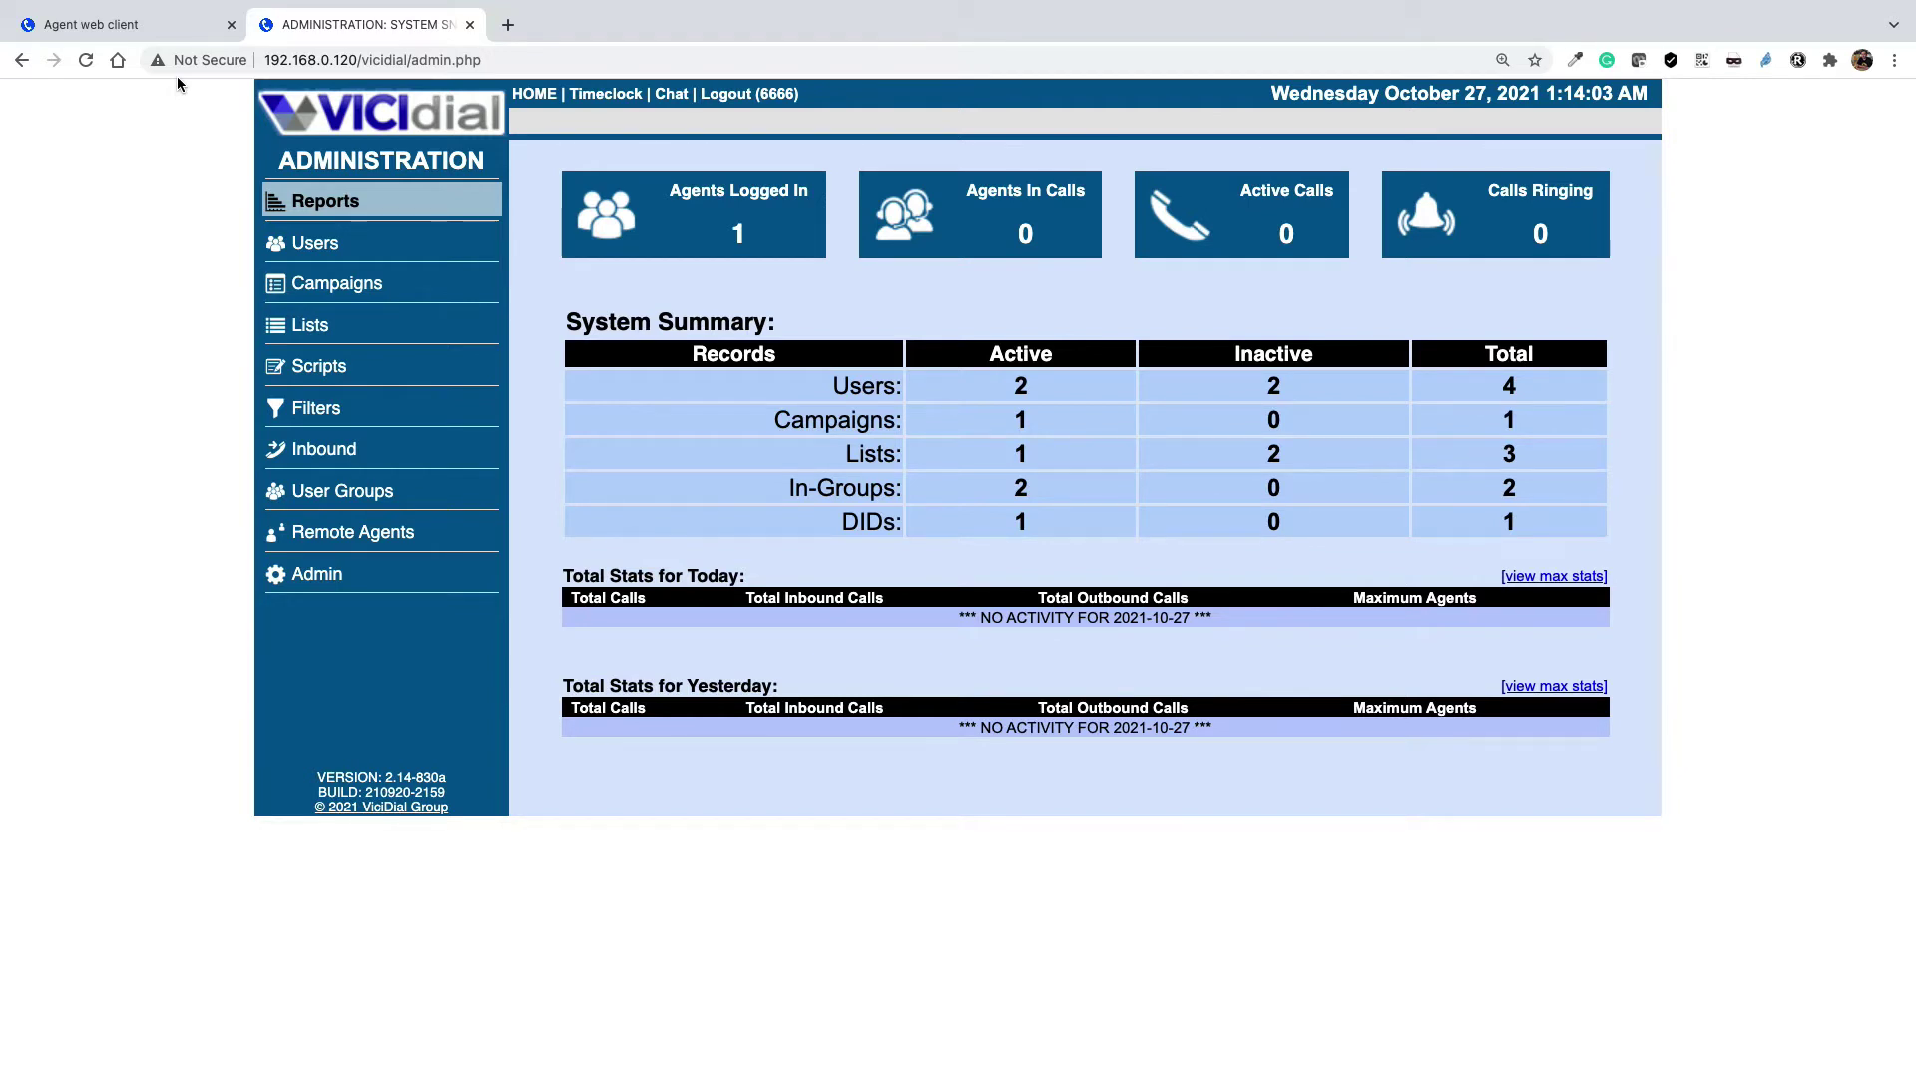
Go to the demo campaign in Campaigns, switch to Detail View, and show its Statuses tab
click(337, 290)
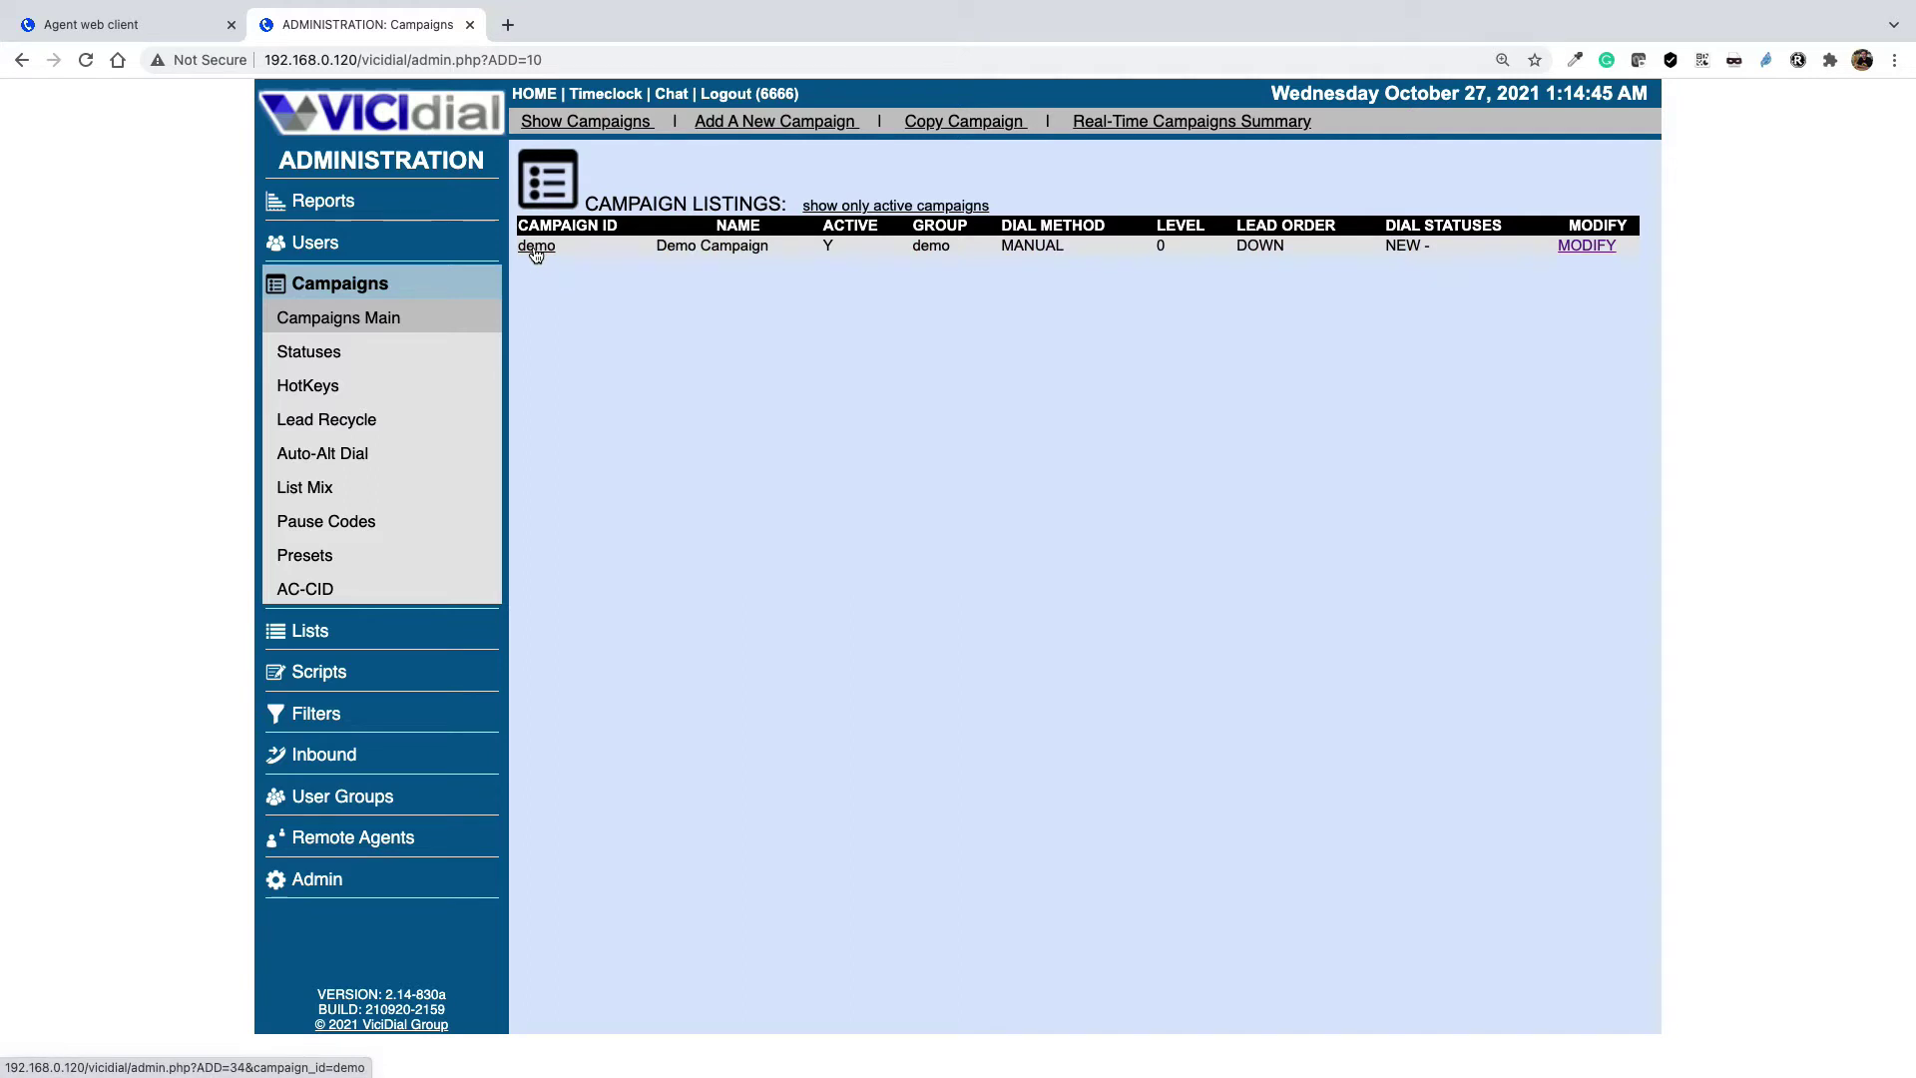
click(536, 249)
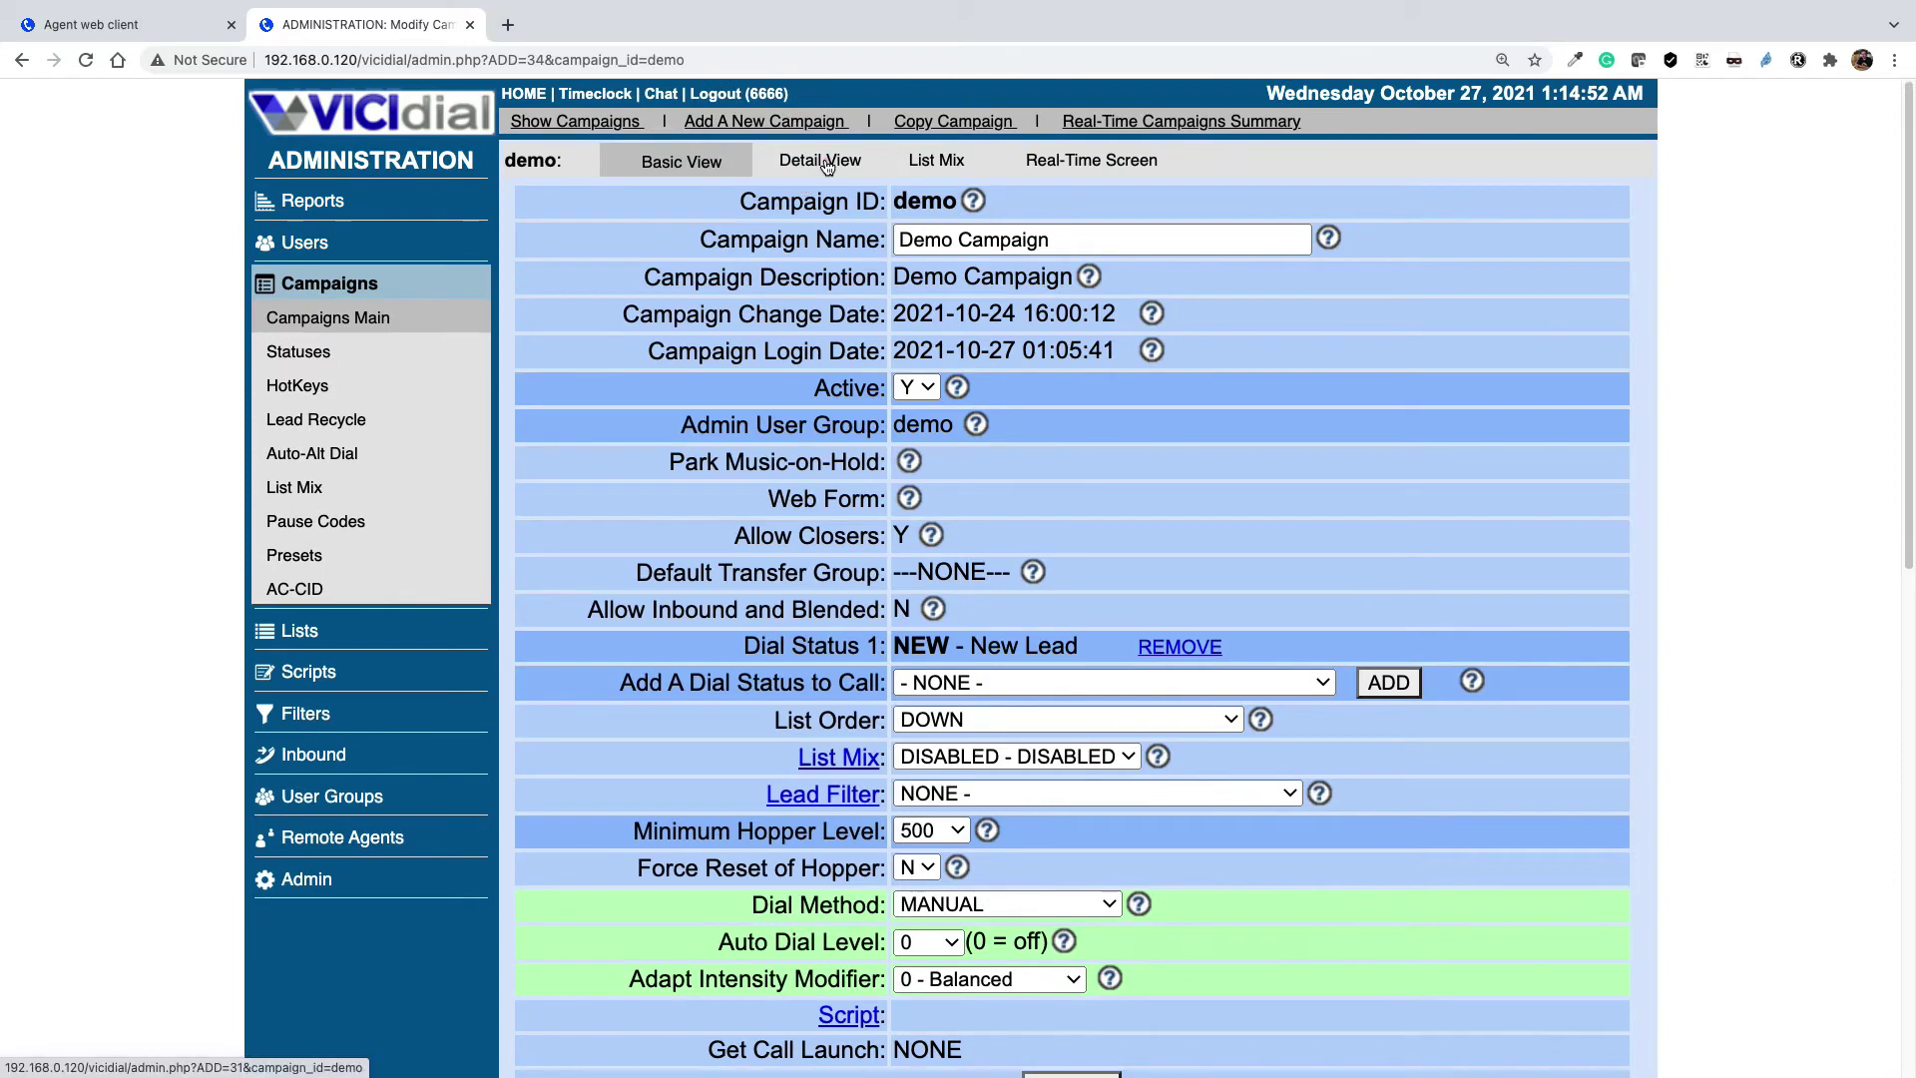
click(827, 167)
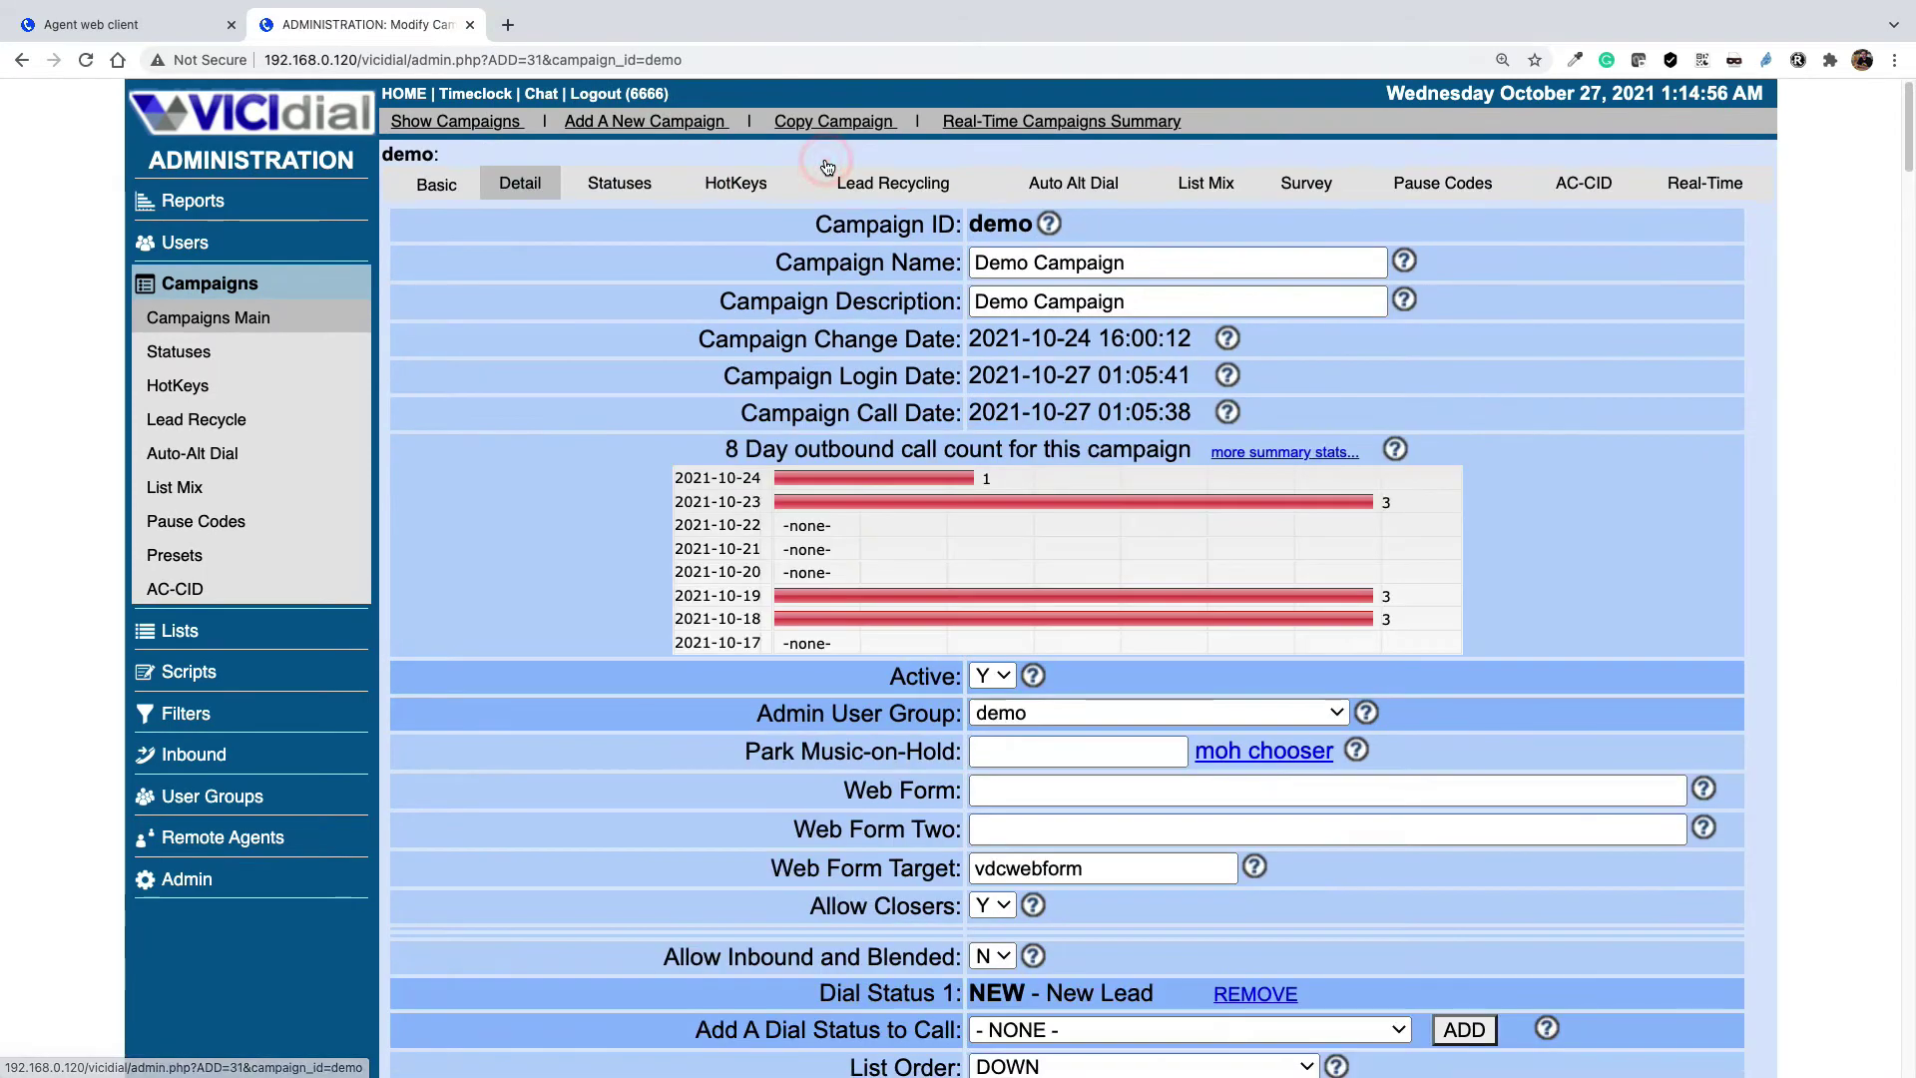
click(618, 189)
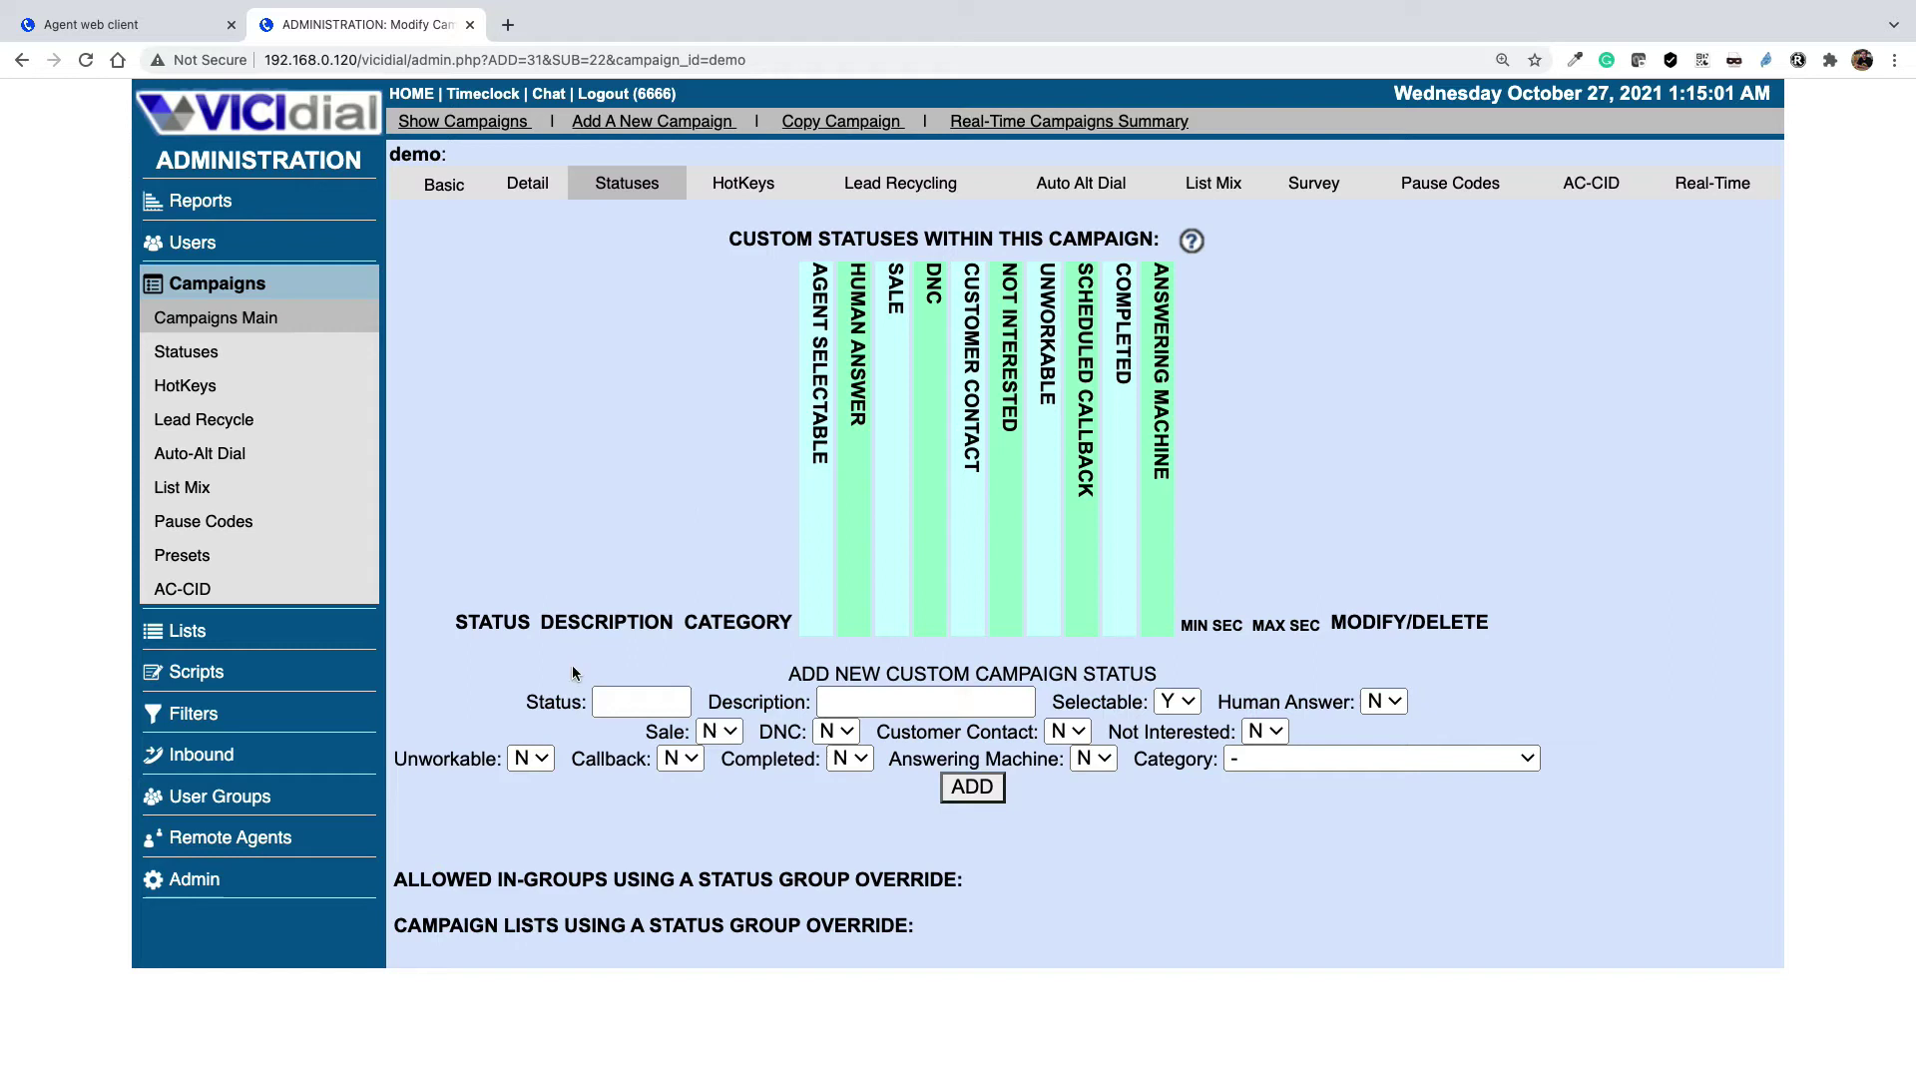
Enter status code 'test' with the description 'test status'
click(659, 703)
click(659, 704)
text(test)
click(892, 706)
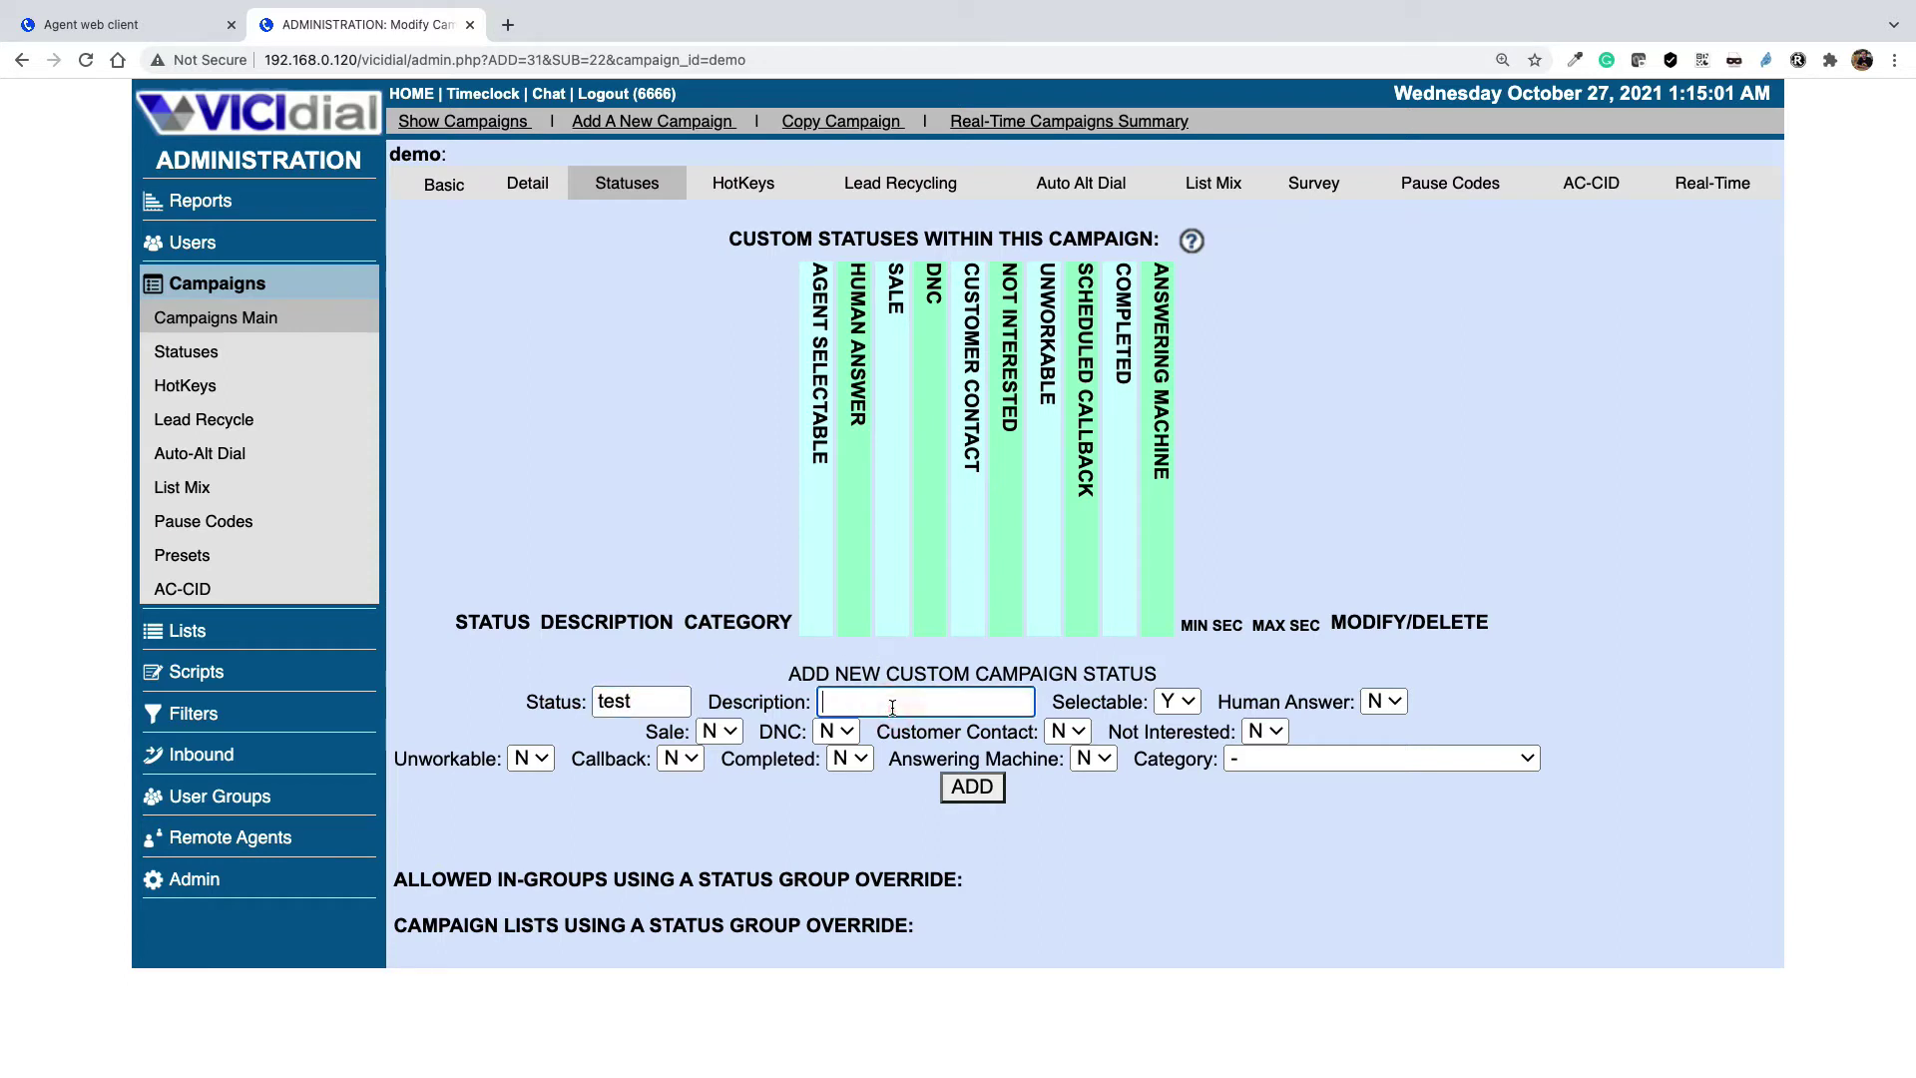
text(test status)
Highlight the status code, description and the Selectable Y setting to review them
double_click(624, 702)
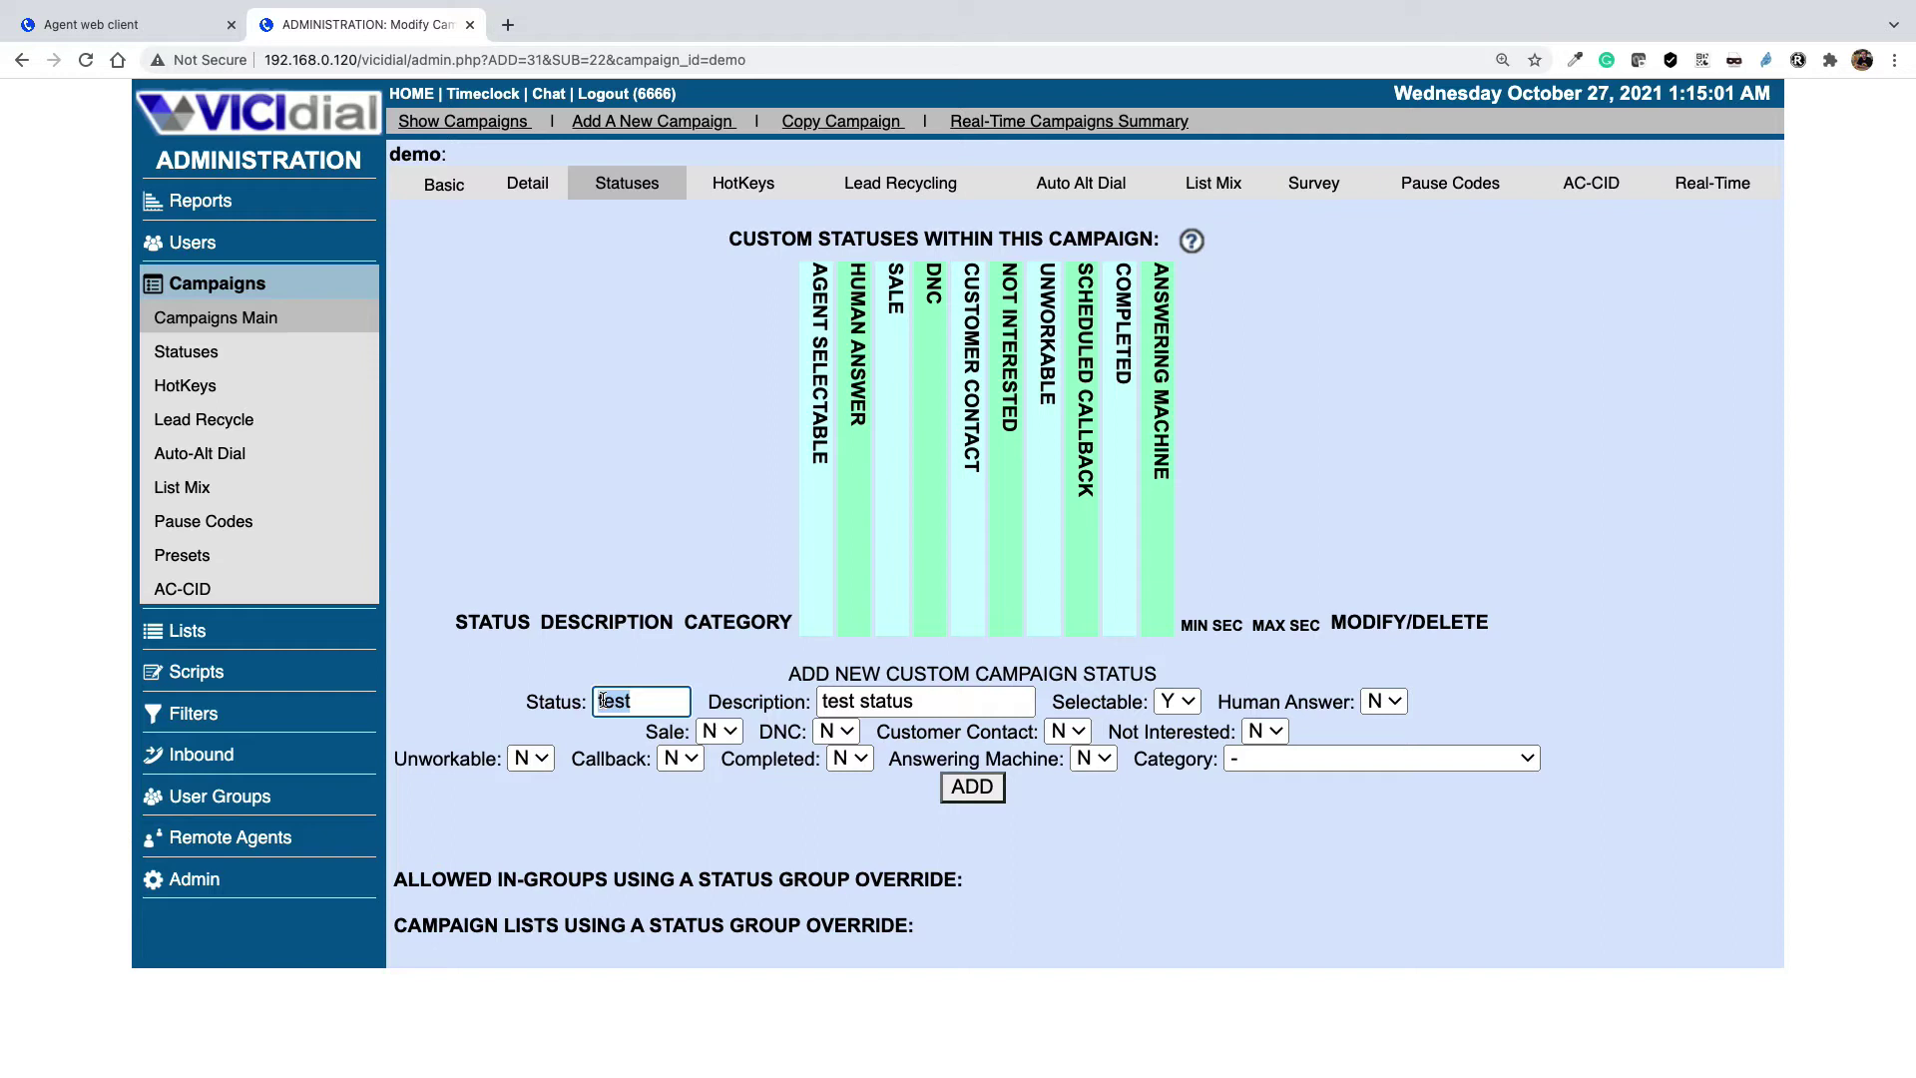
triple_click(953, 700)
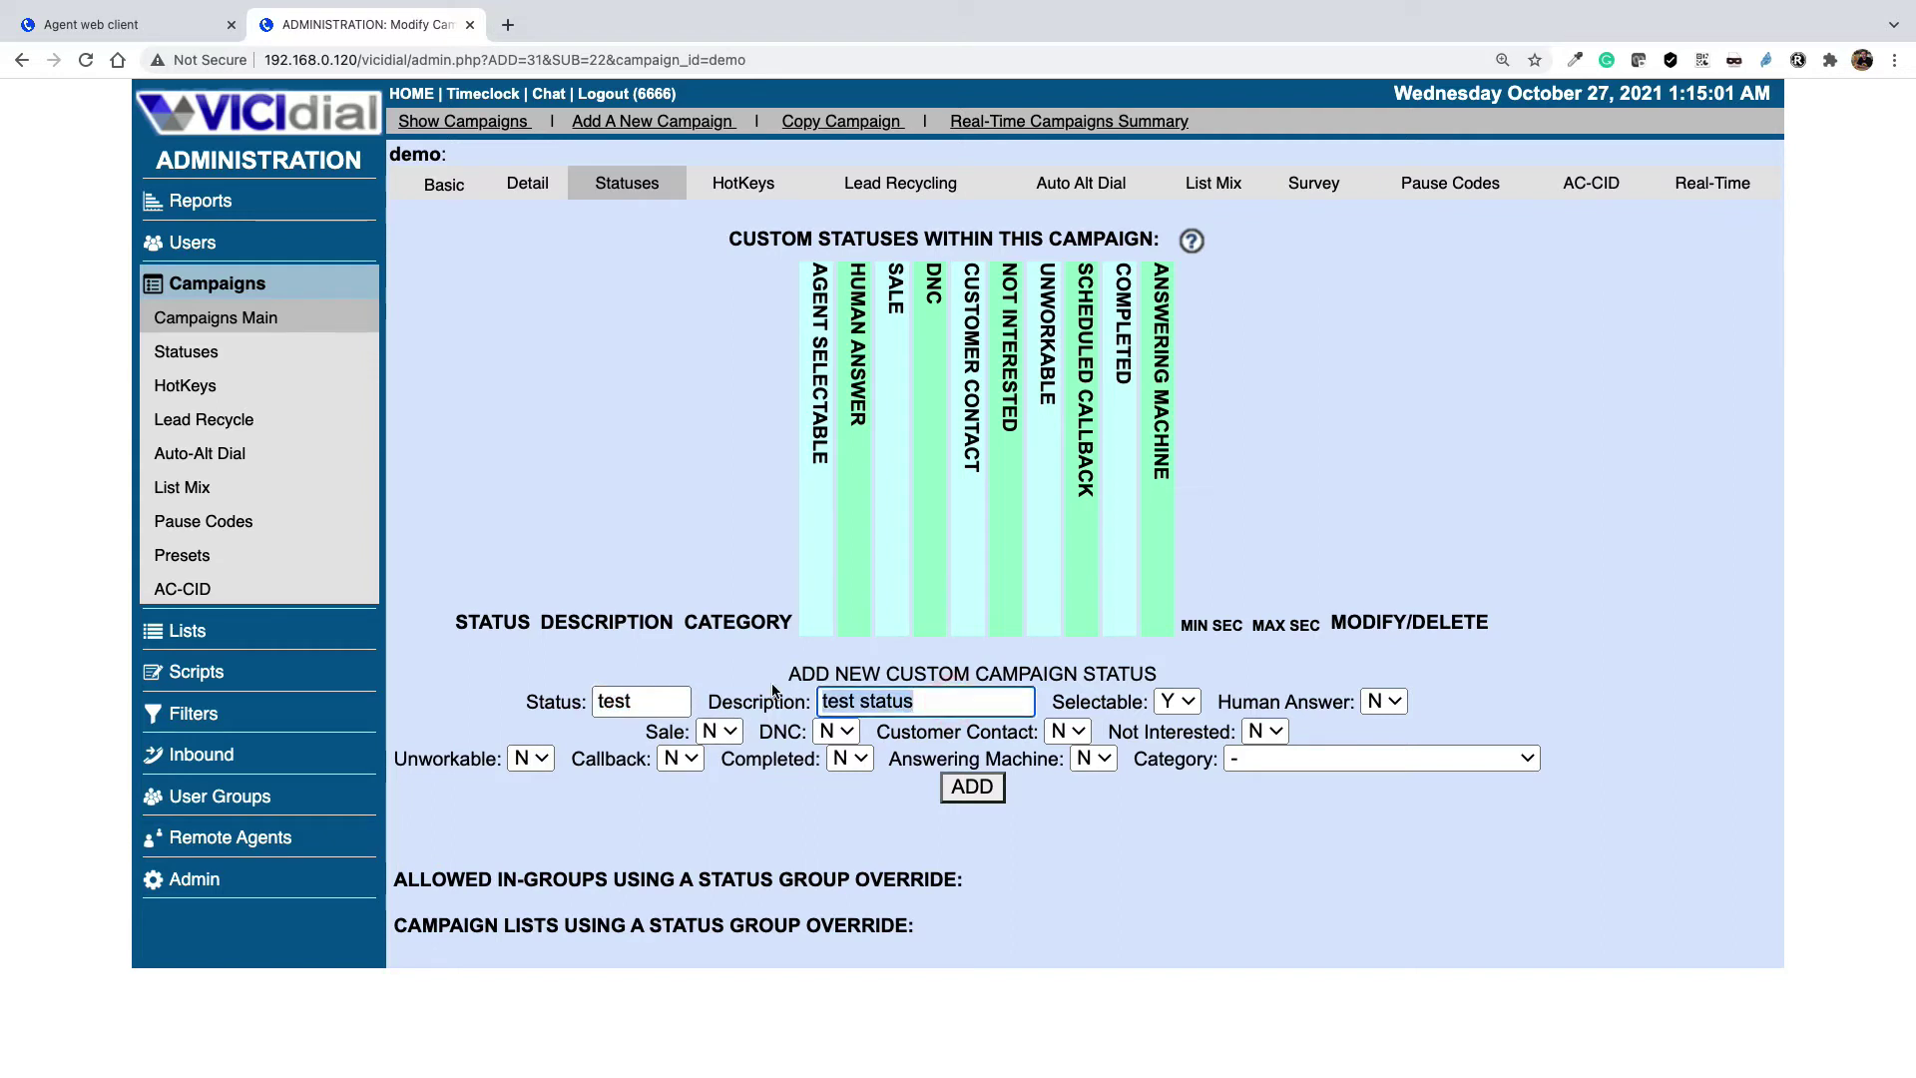
click(1204, 667)
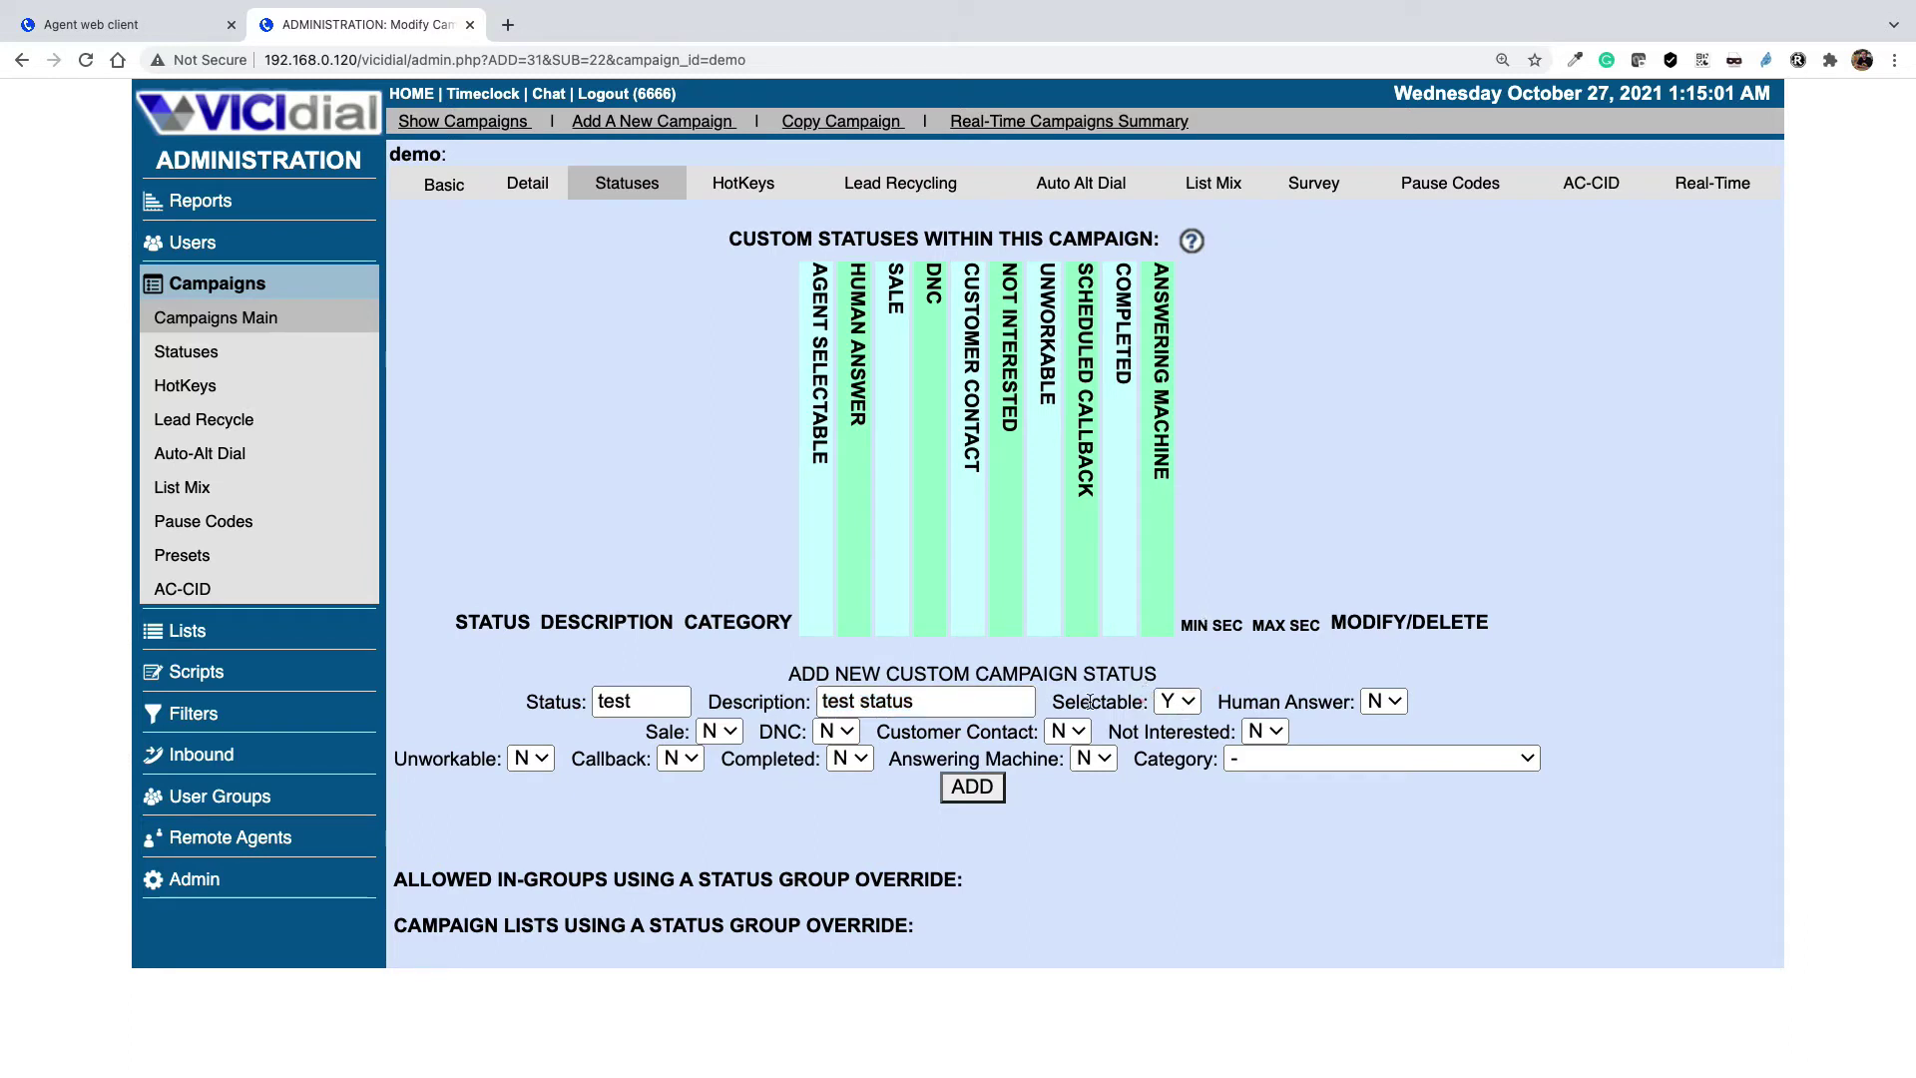
drag(1143, 702, 1054, 702)
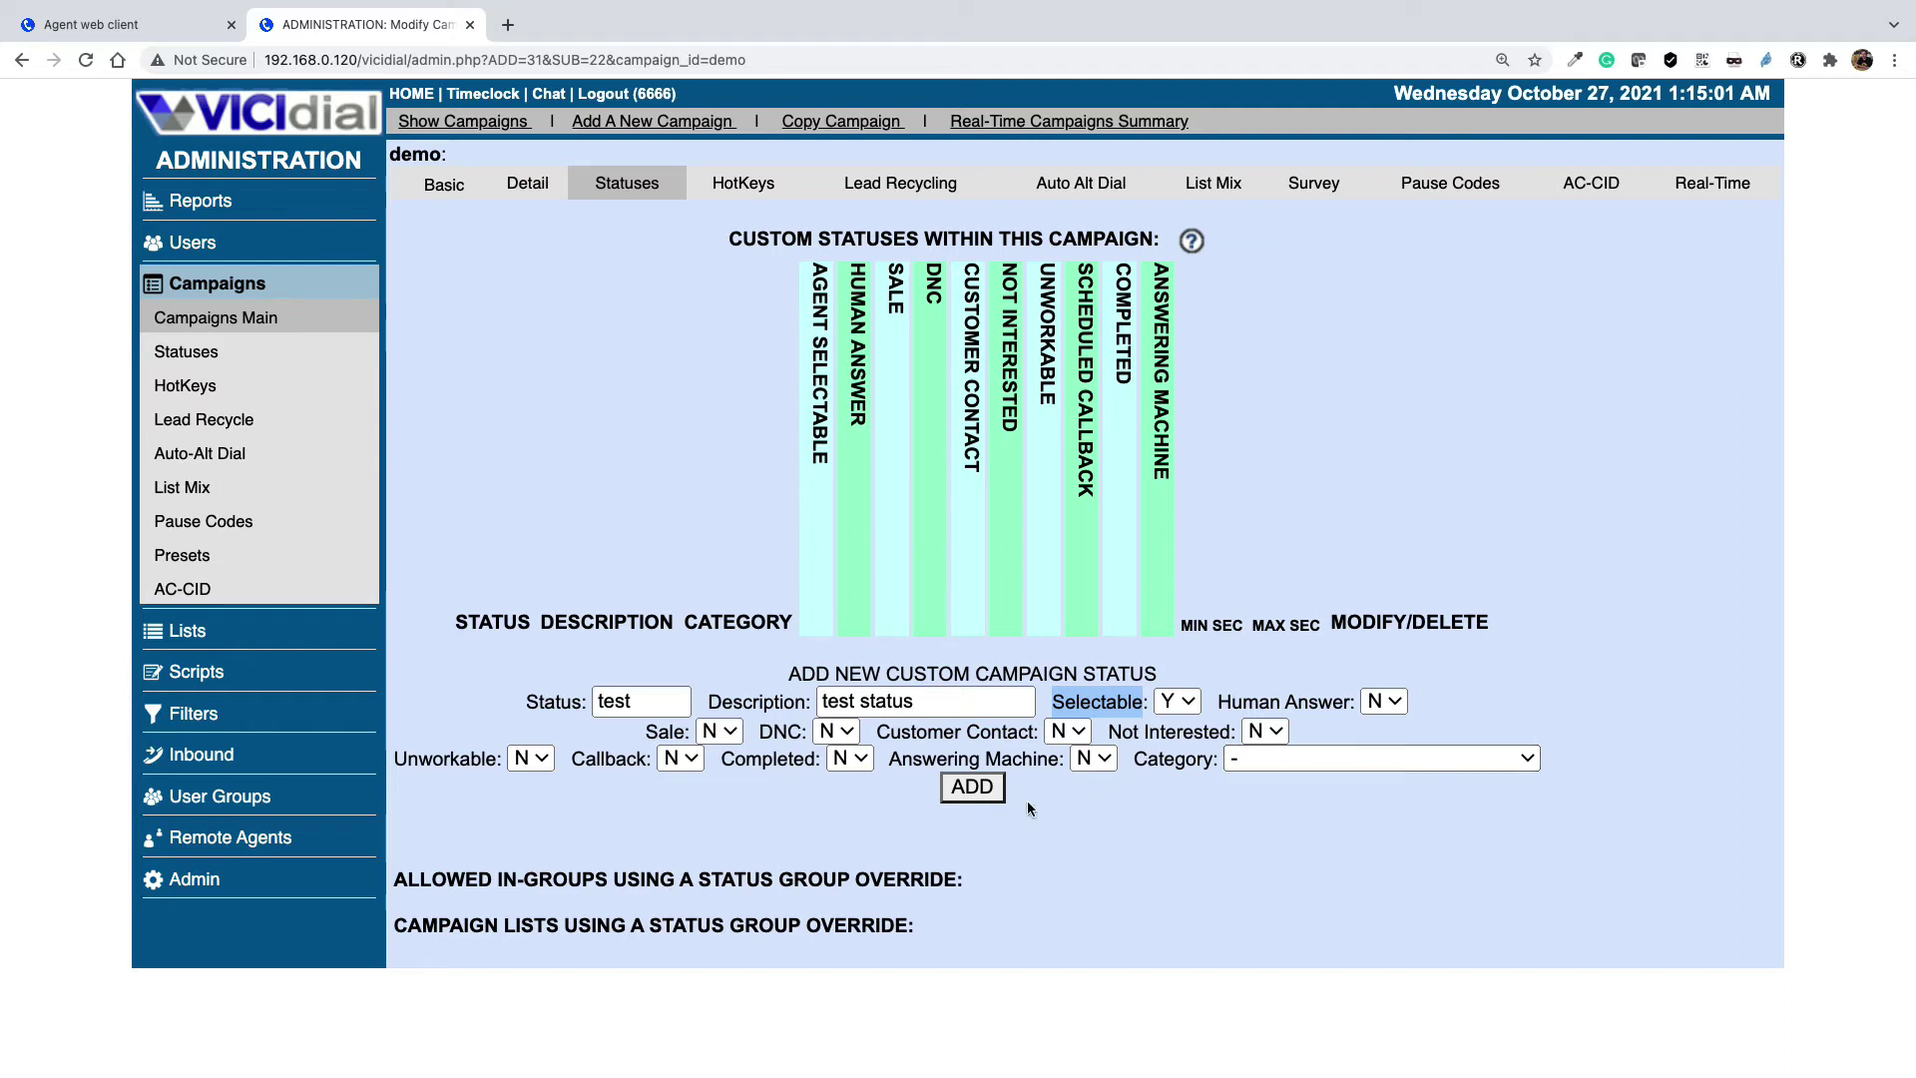
Add the test status to the demo campaign and point out the MIN SEC and MAX SEC columns
click(976, 789)
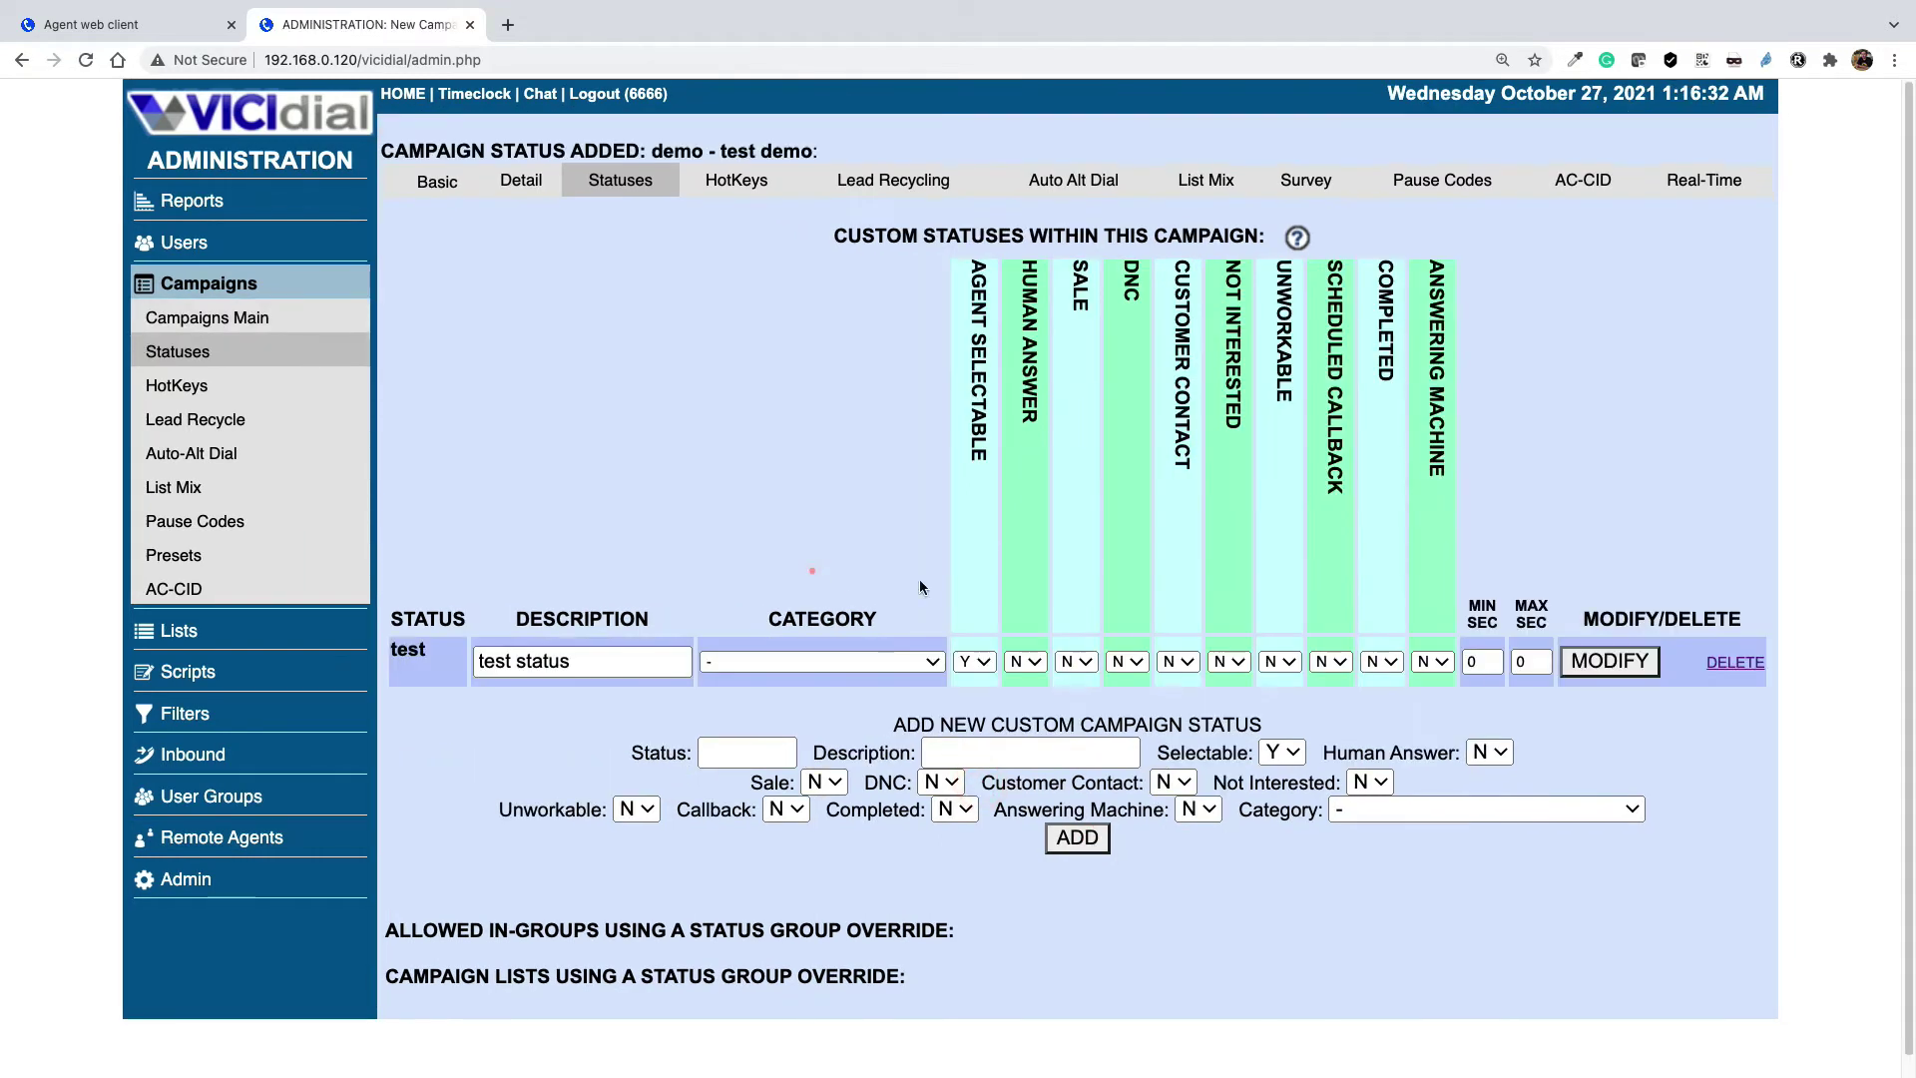
click(1484, 607)
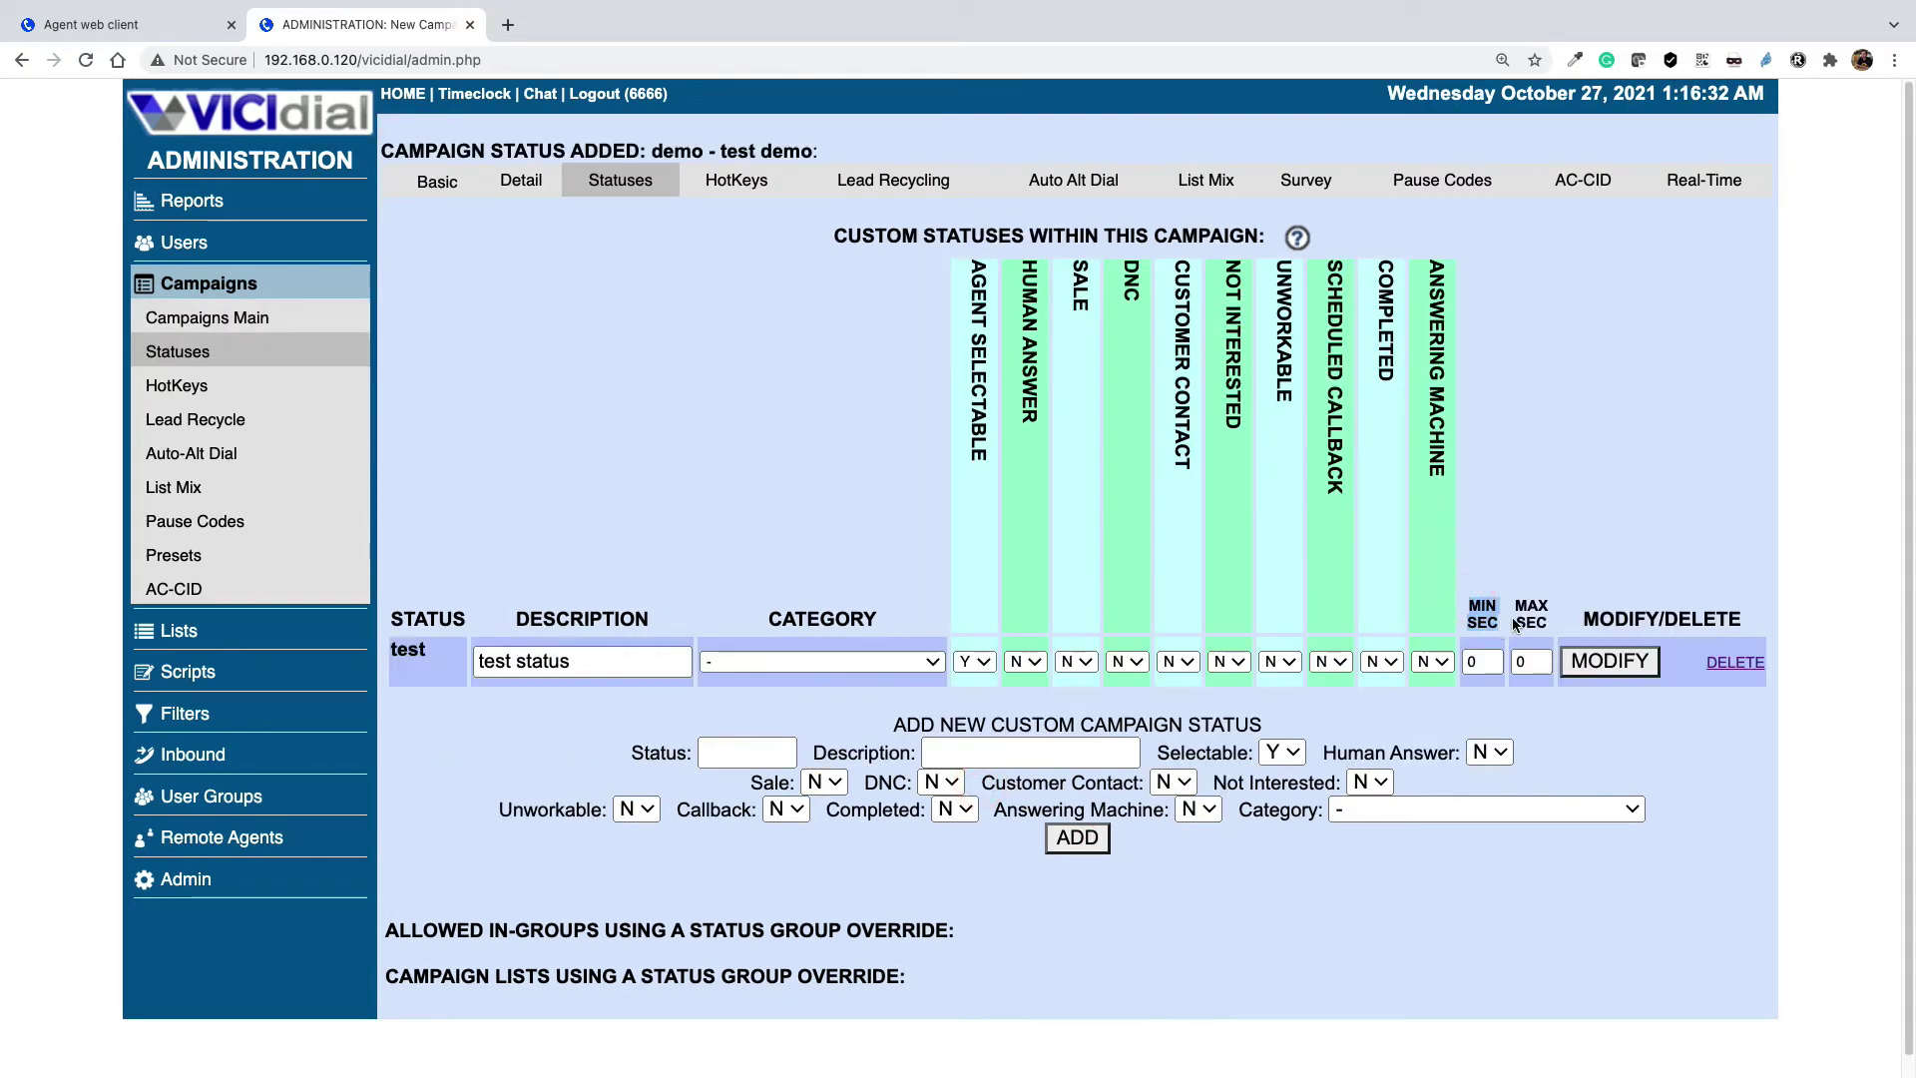
drag(1517, 604, 1549, 629)
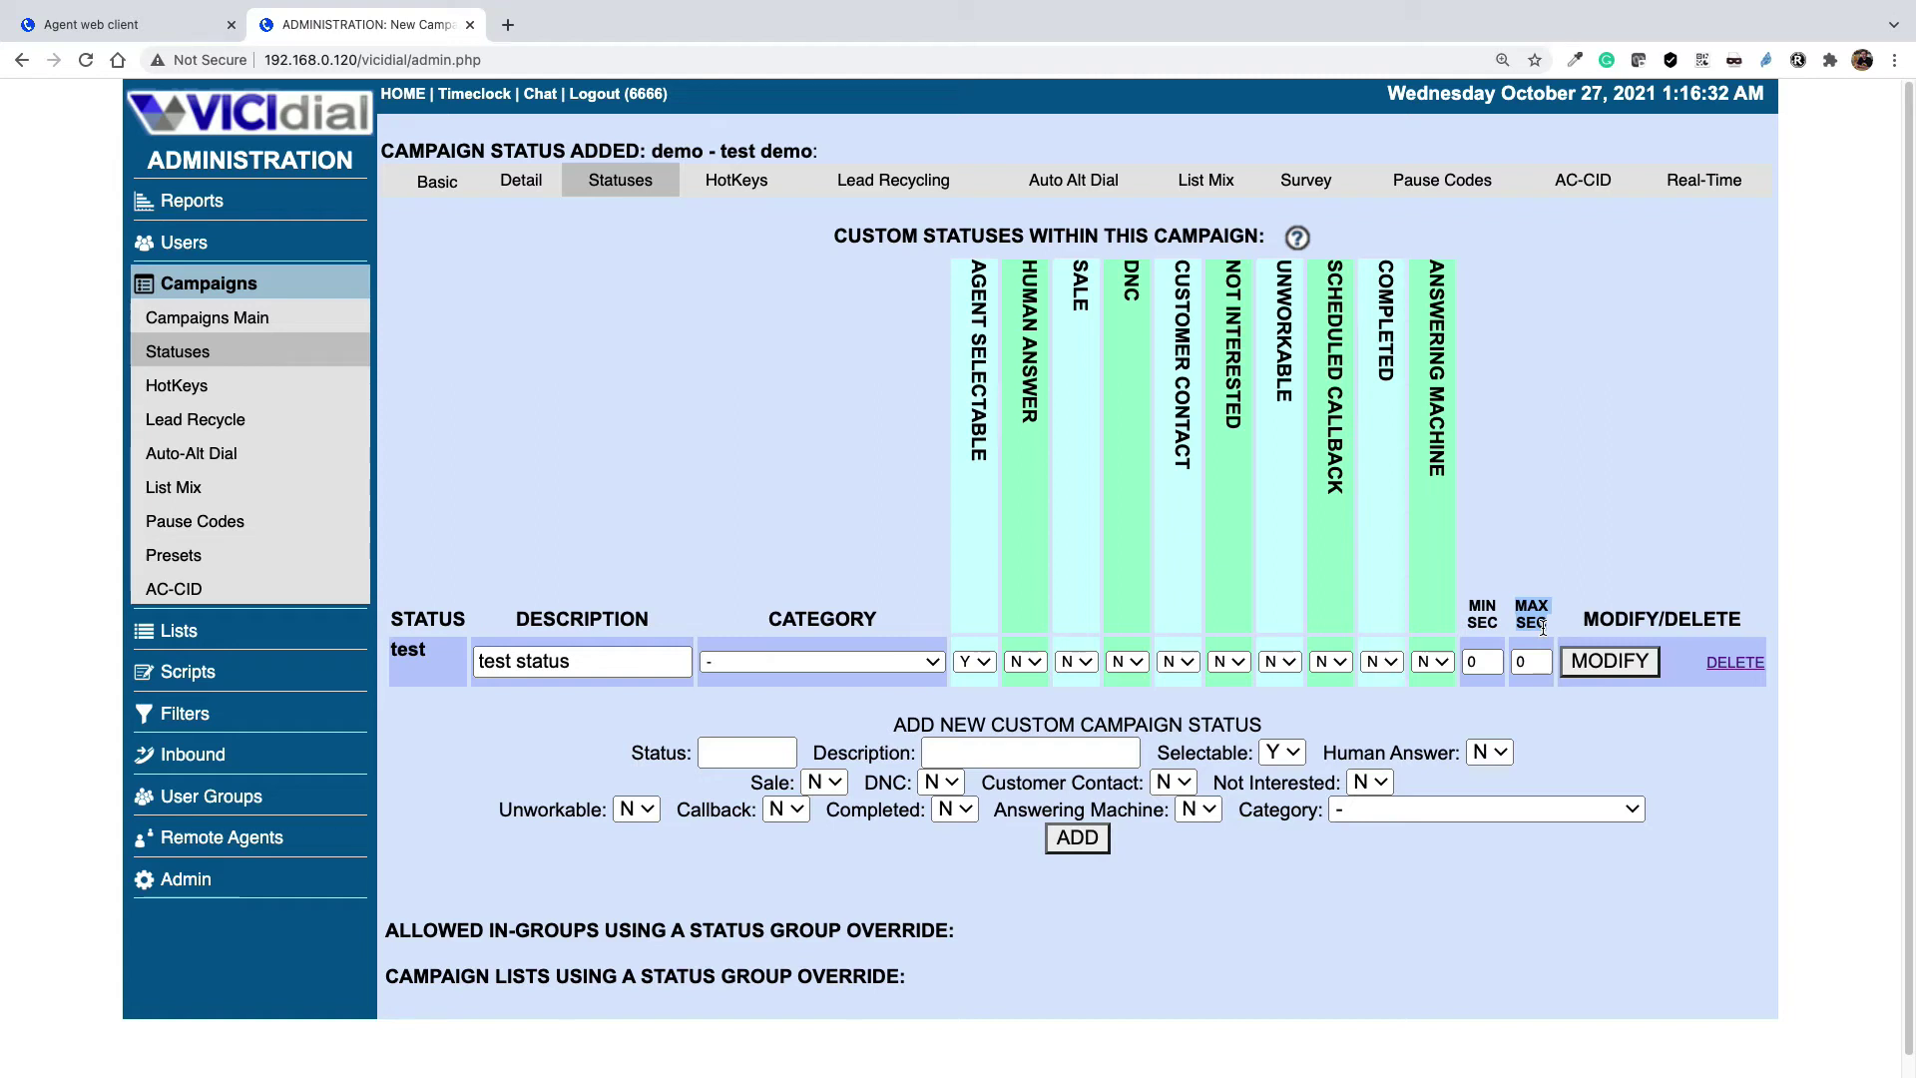
Set the test status's minimum seconds to 15 and save it
click(1469, 659)
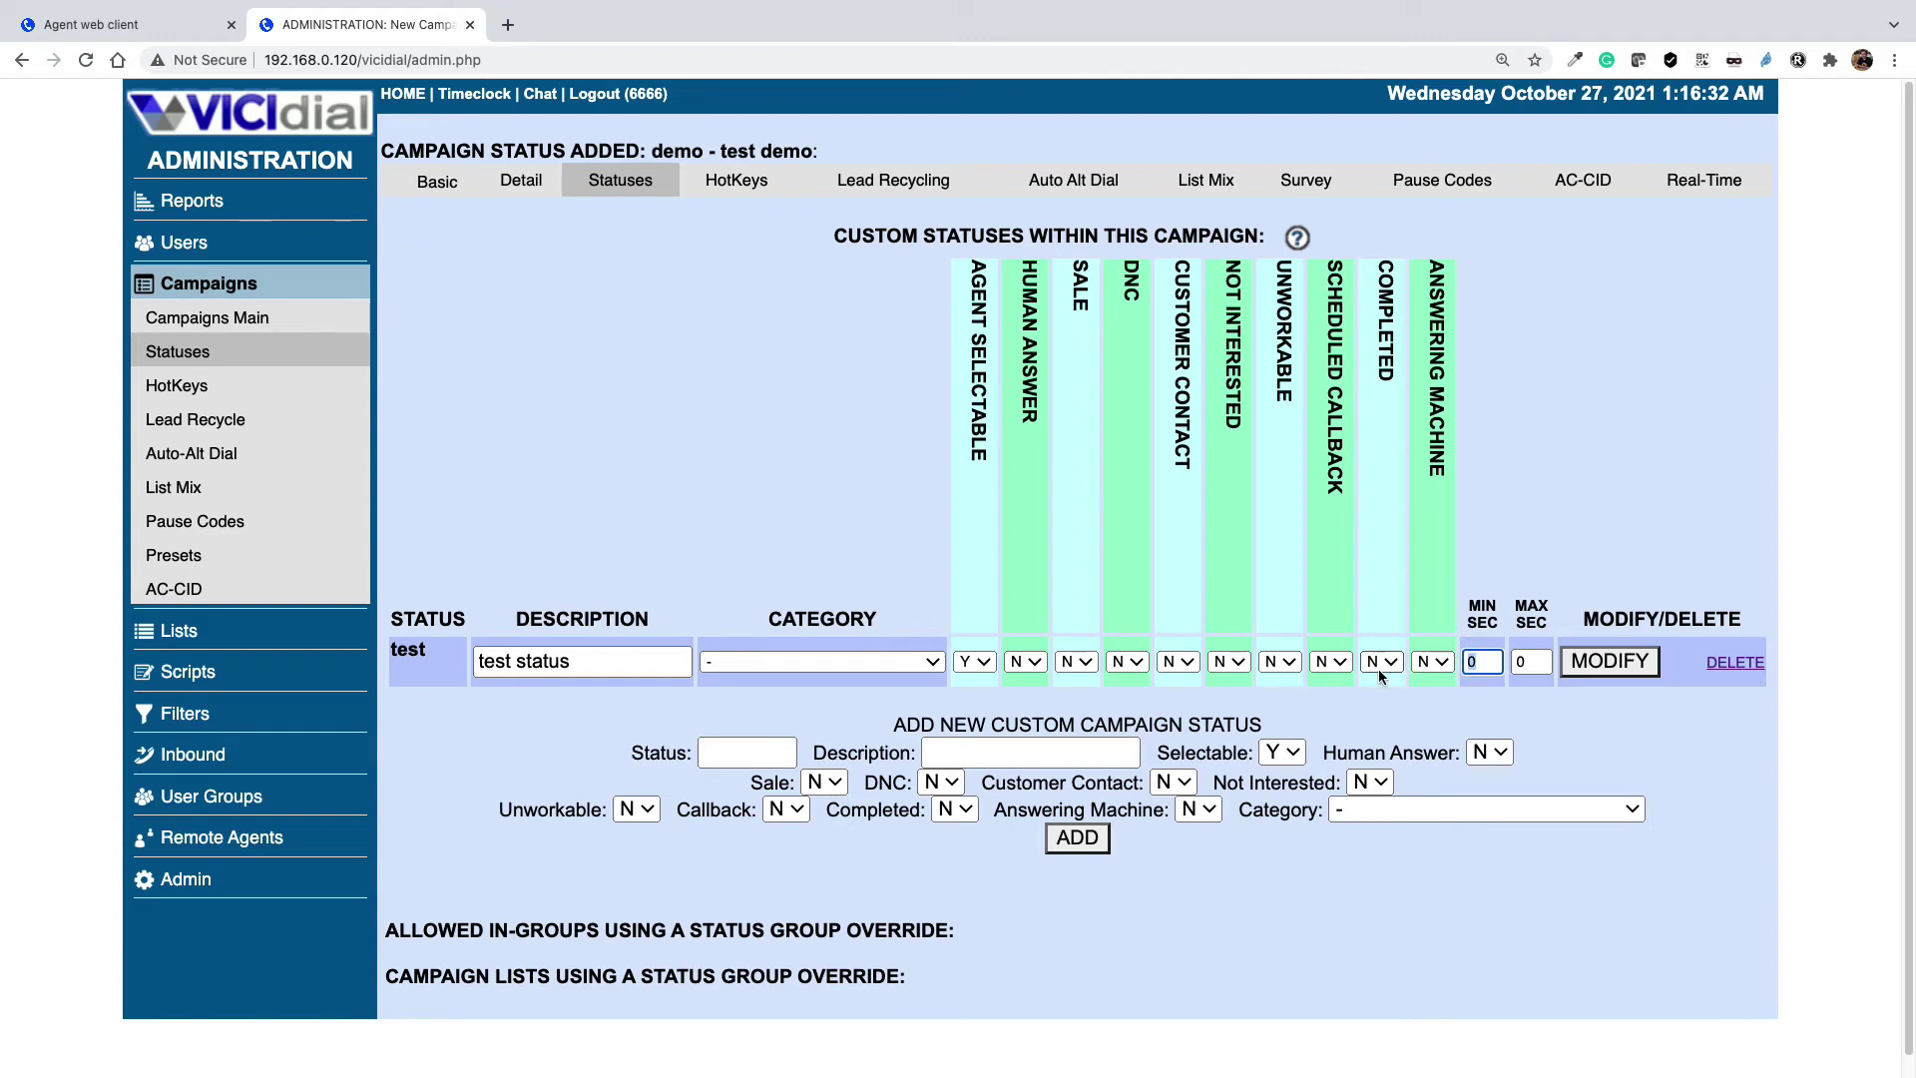
text(15)
key(Tab)
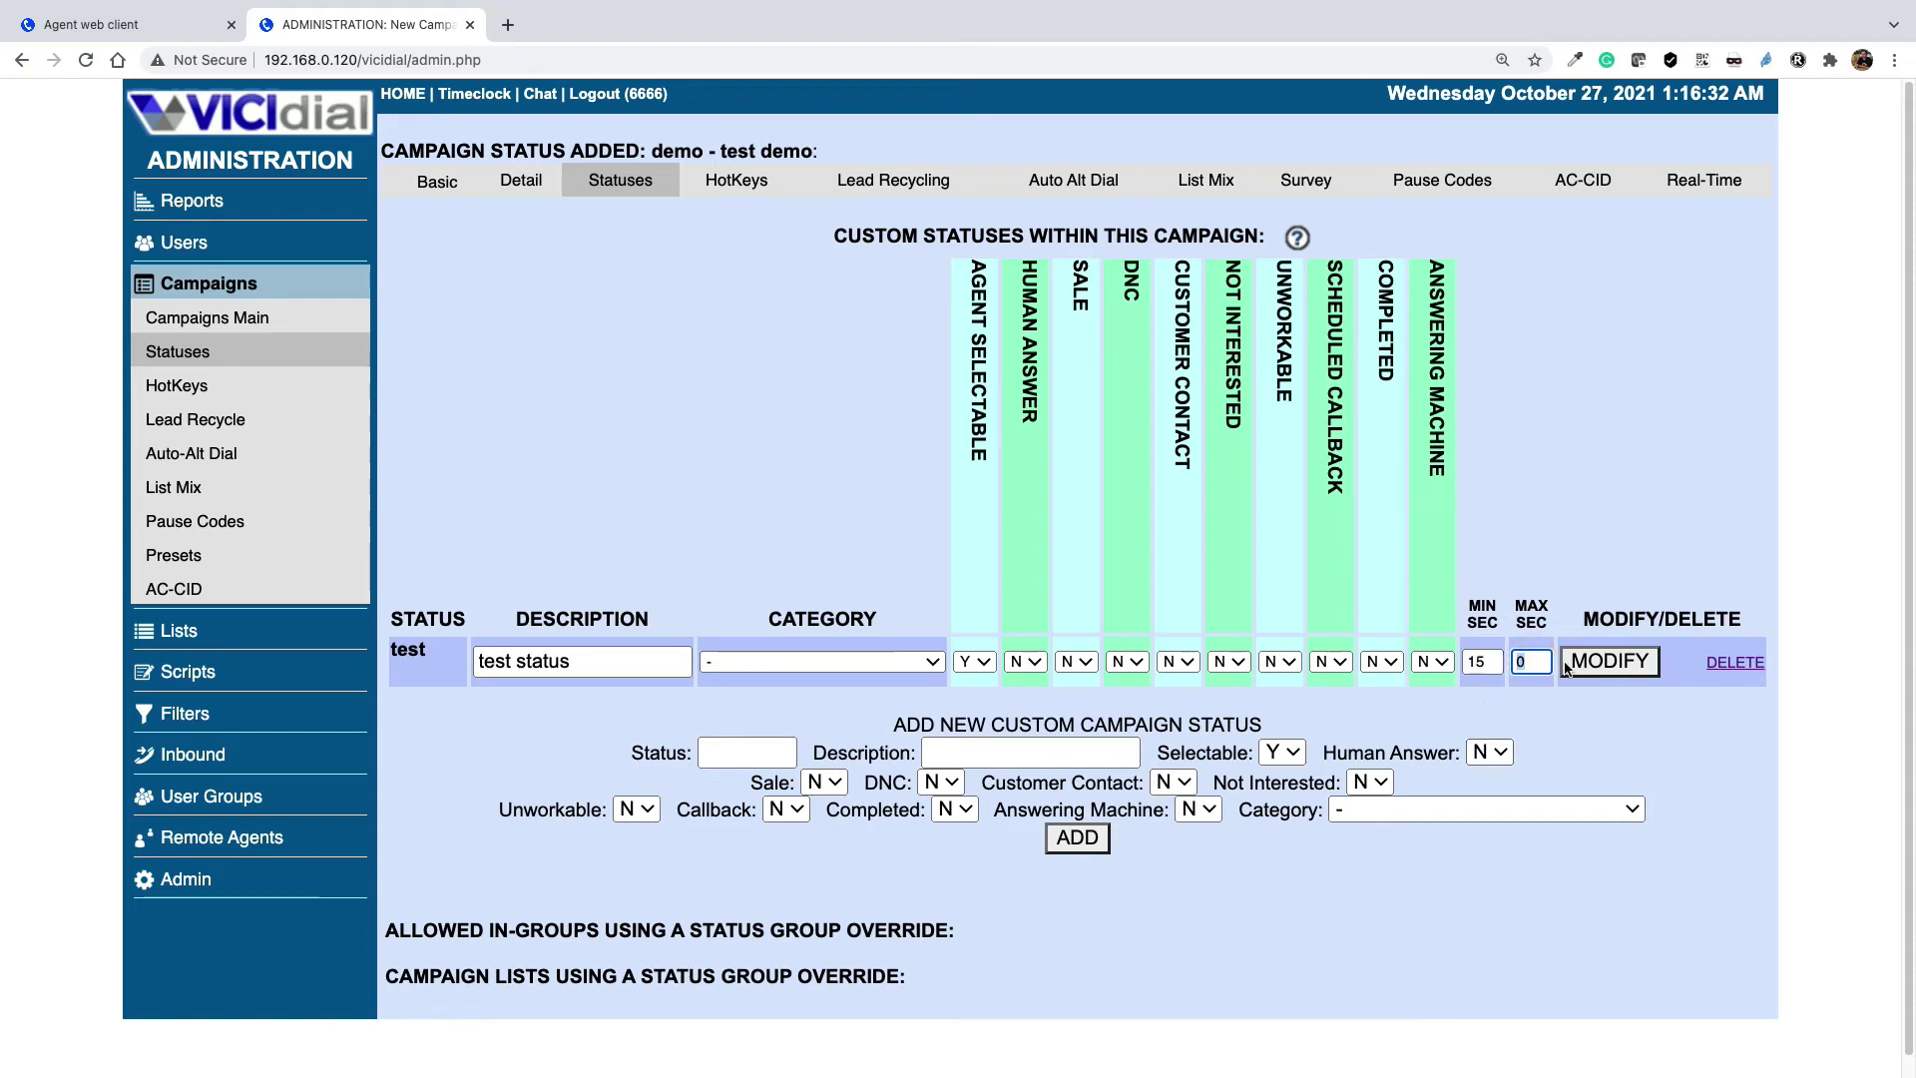
click(1637, 664)
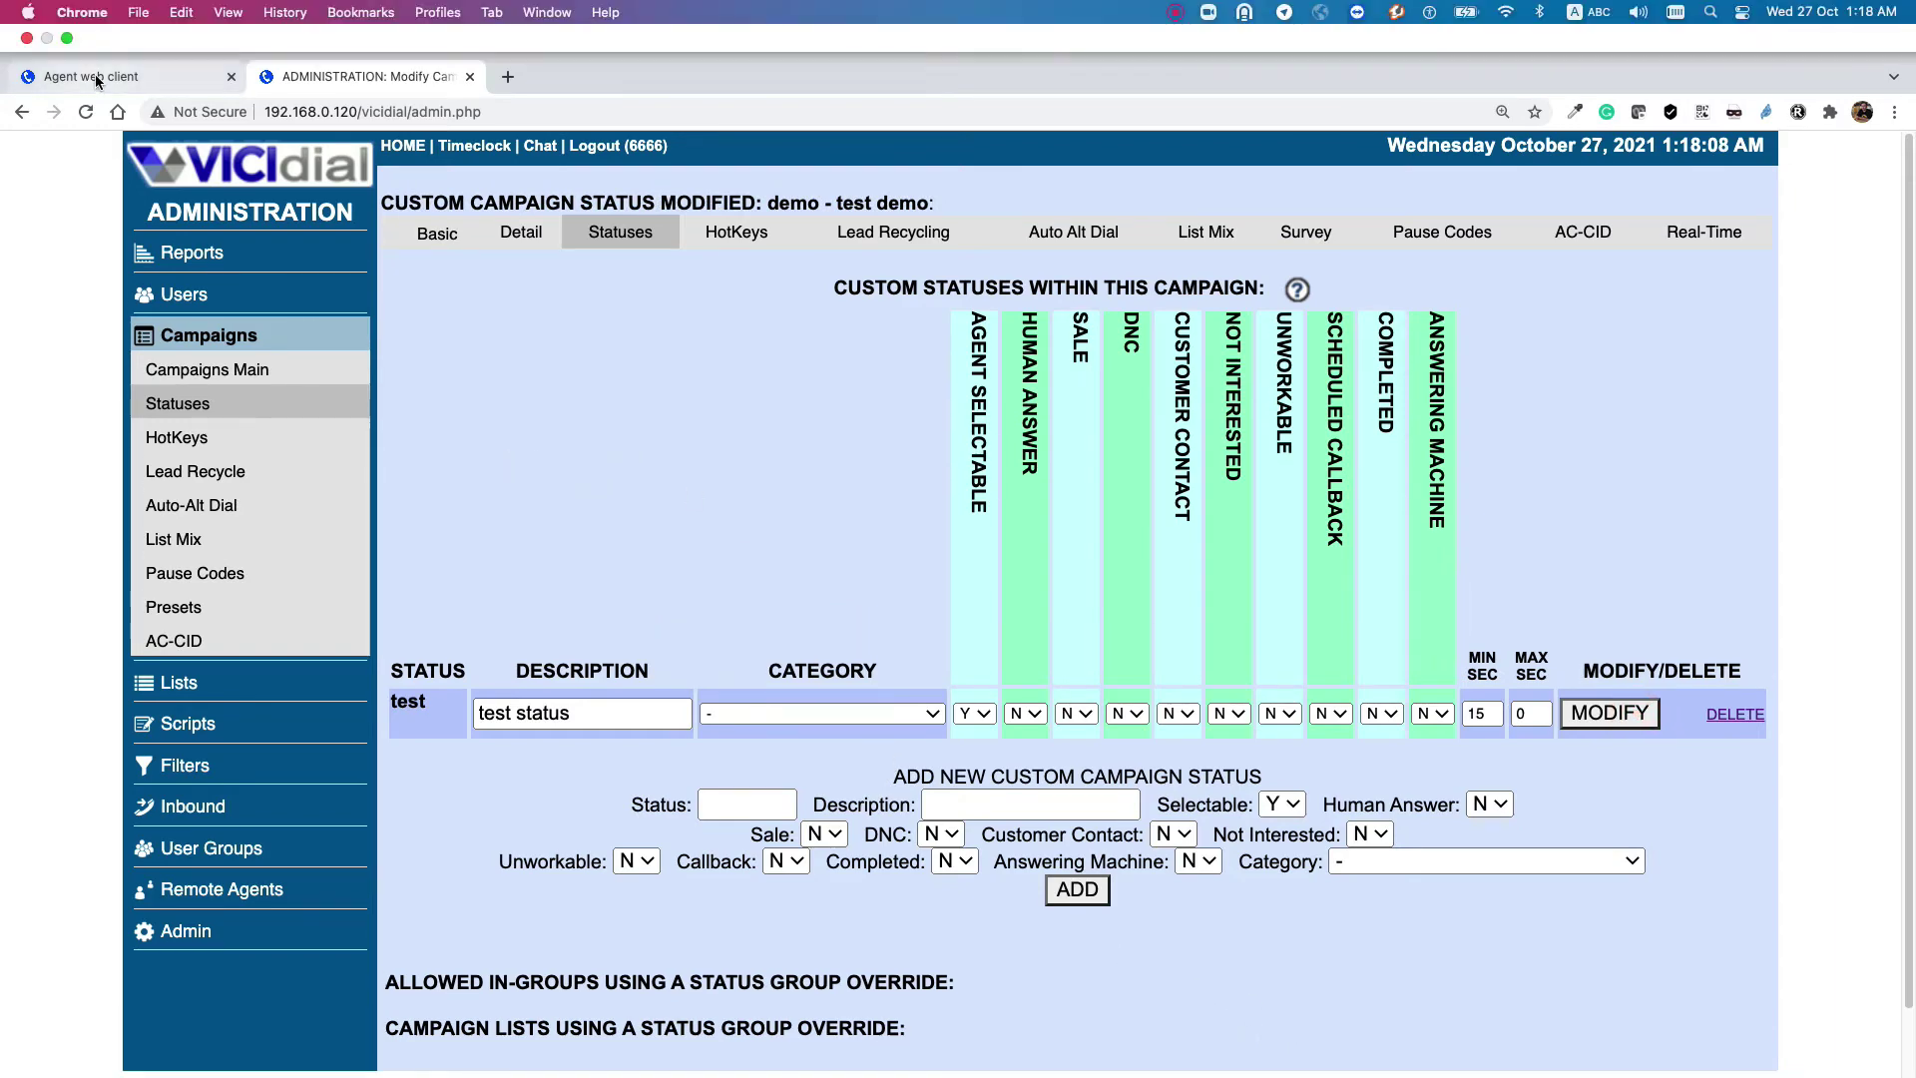
Log the agent out and back into the demo campaign
click(97, 76)
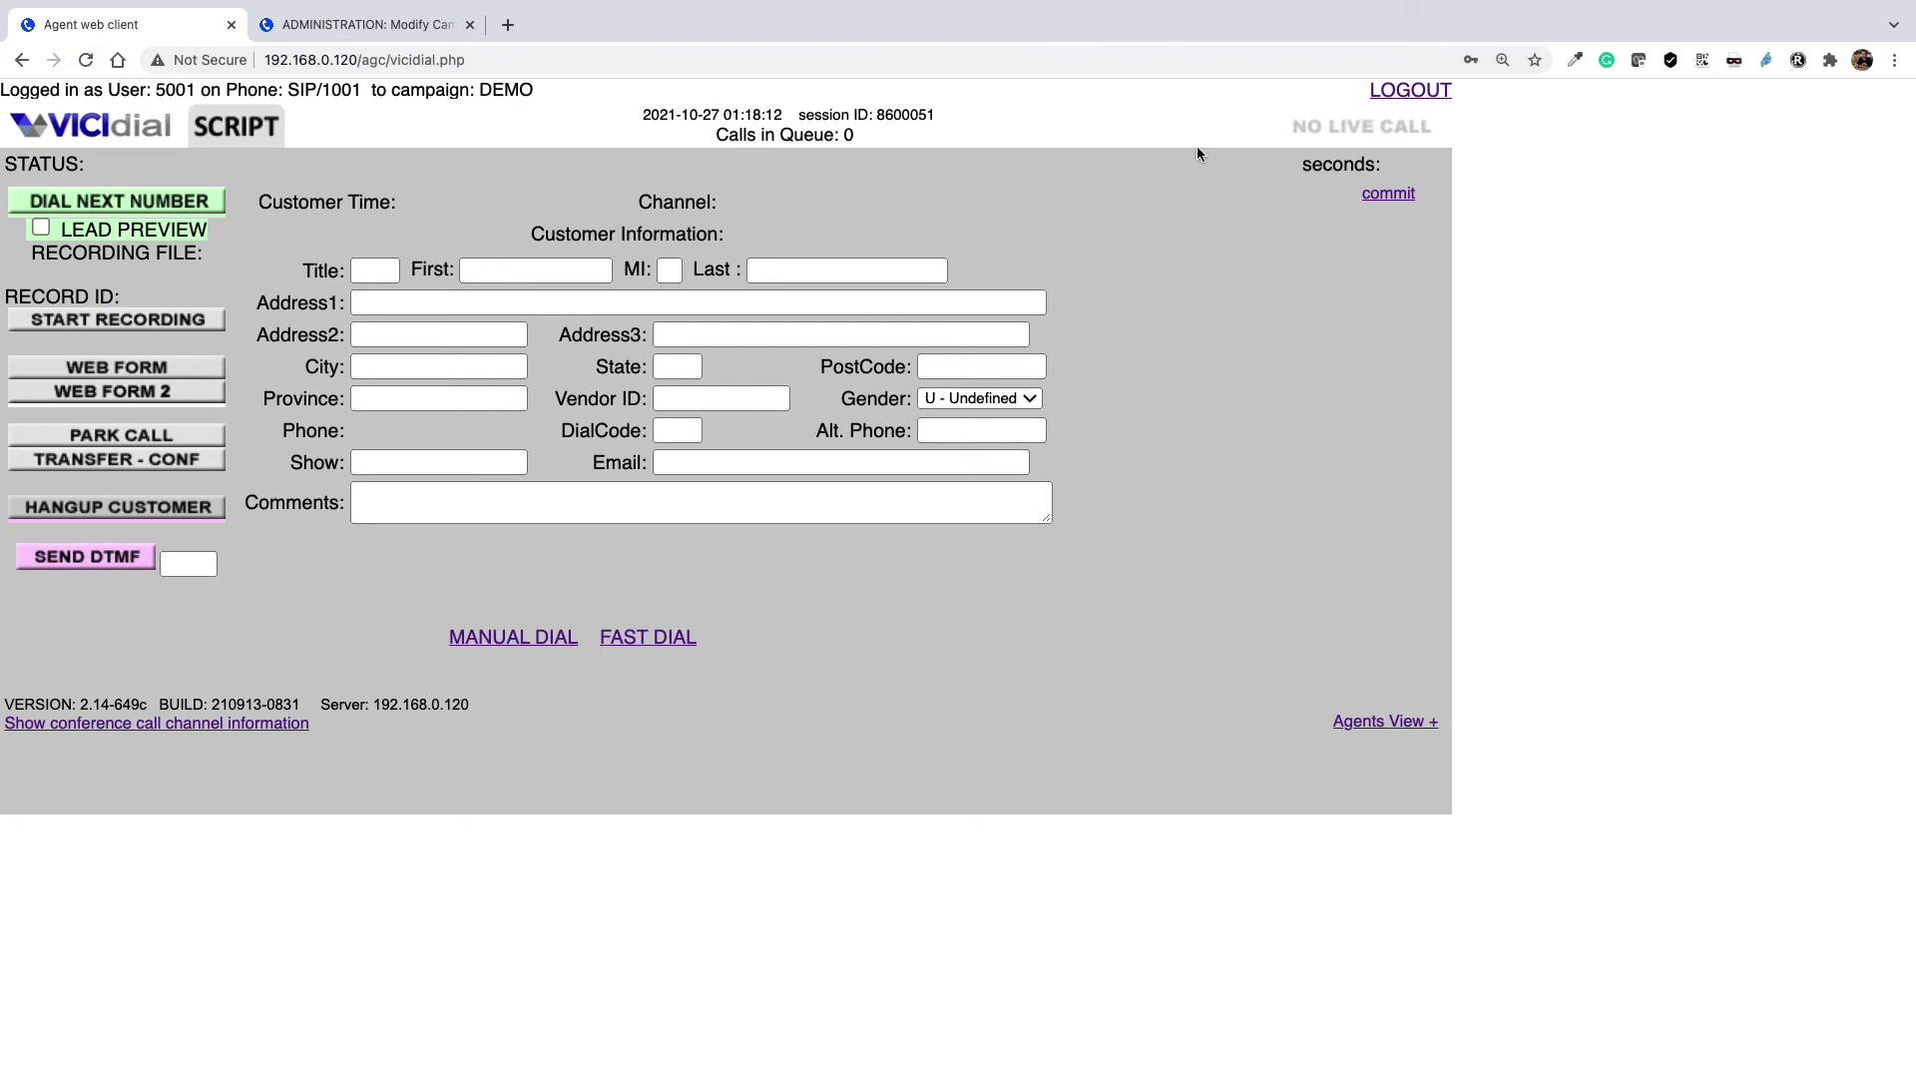
click(1410, 91)
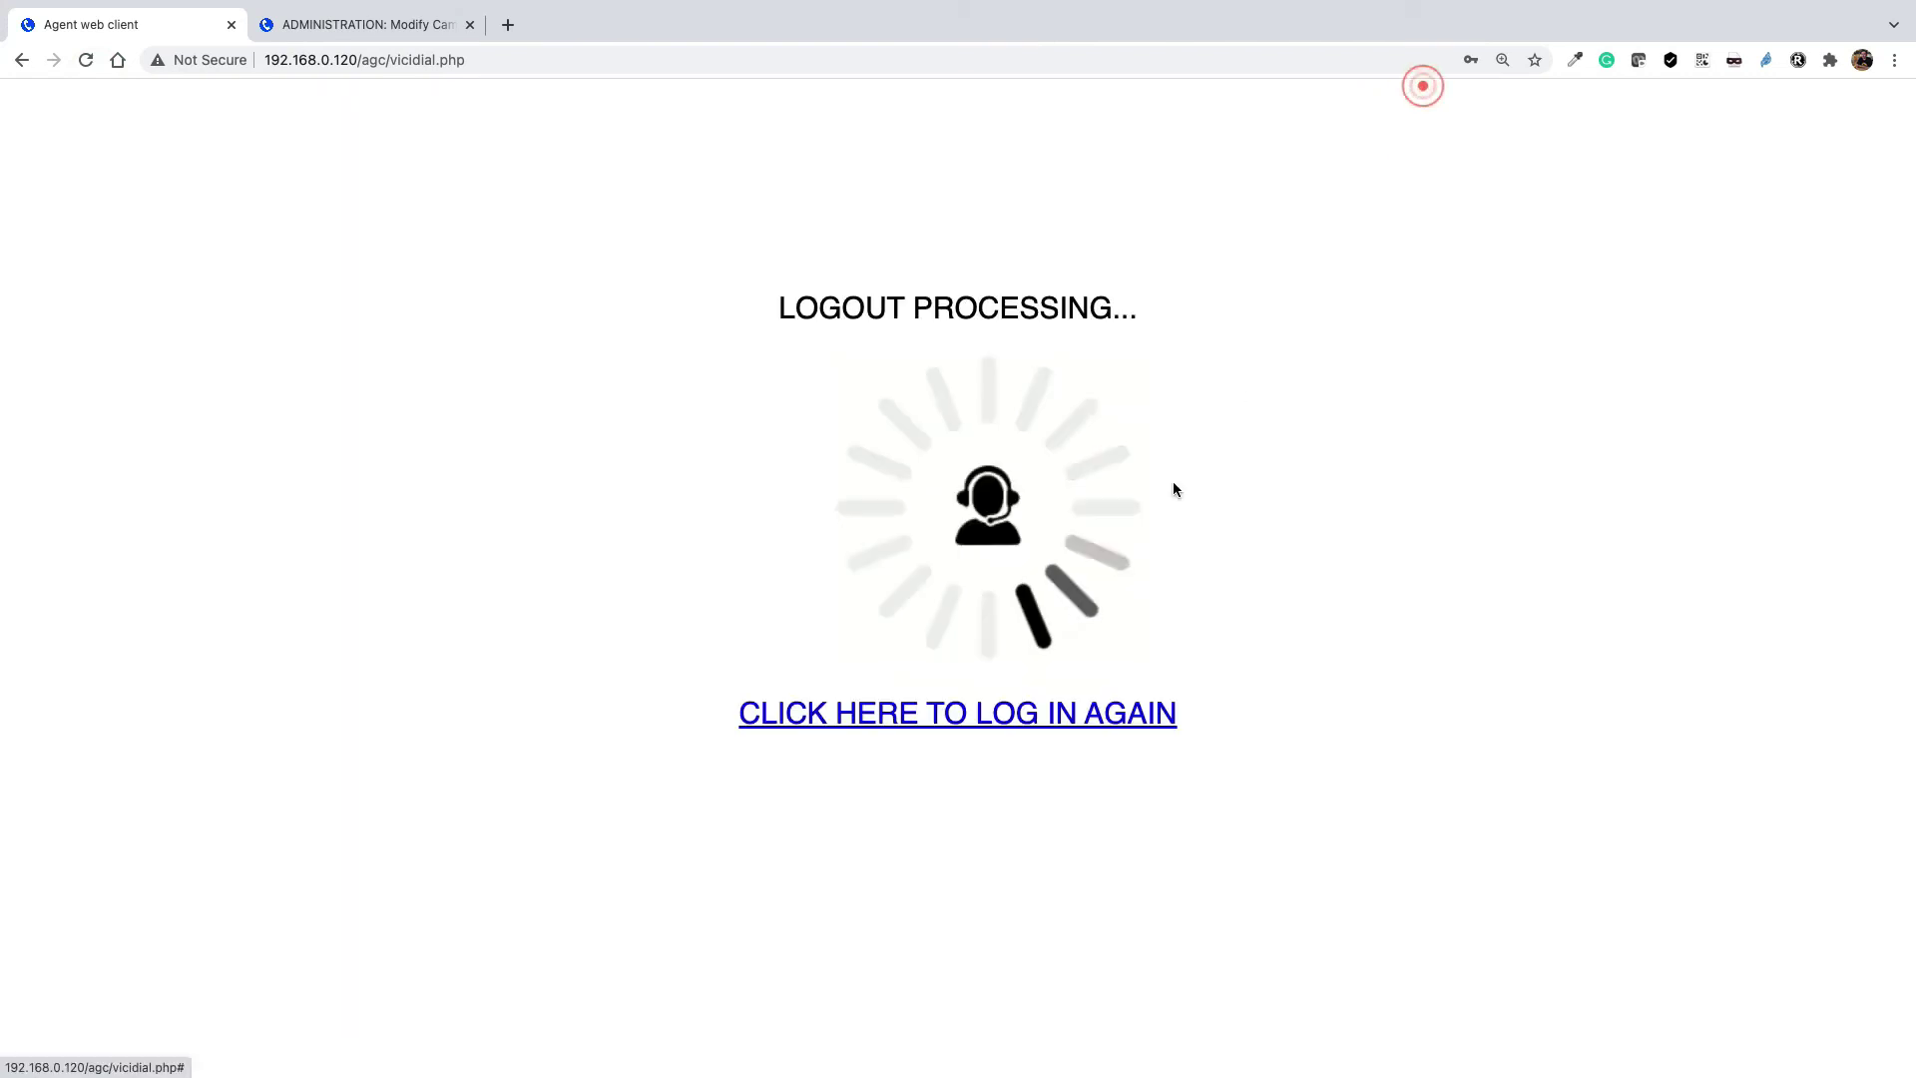
click(944, 717)
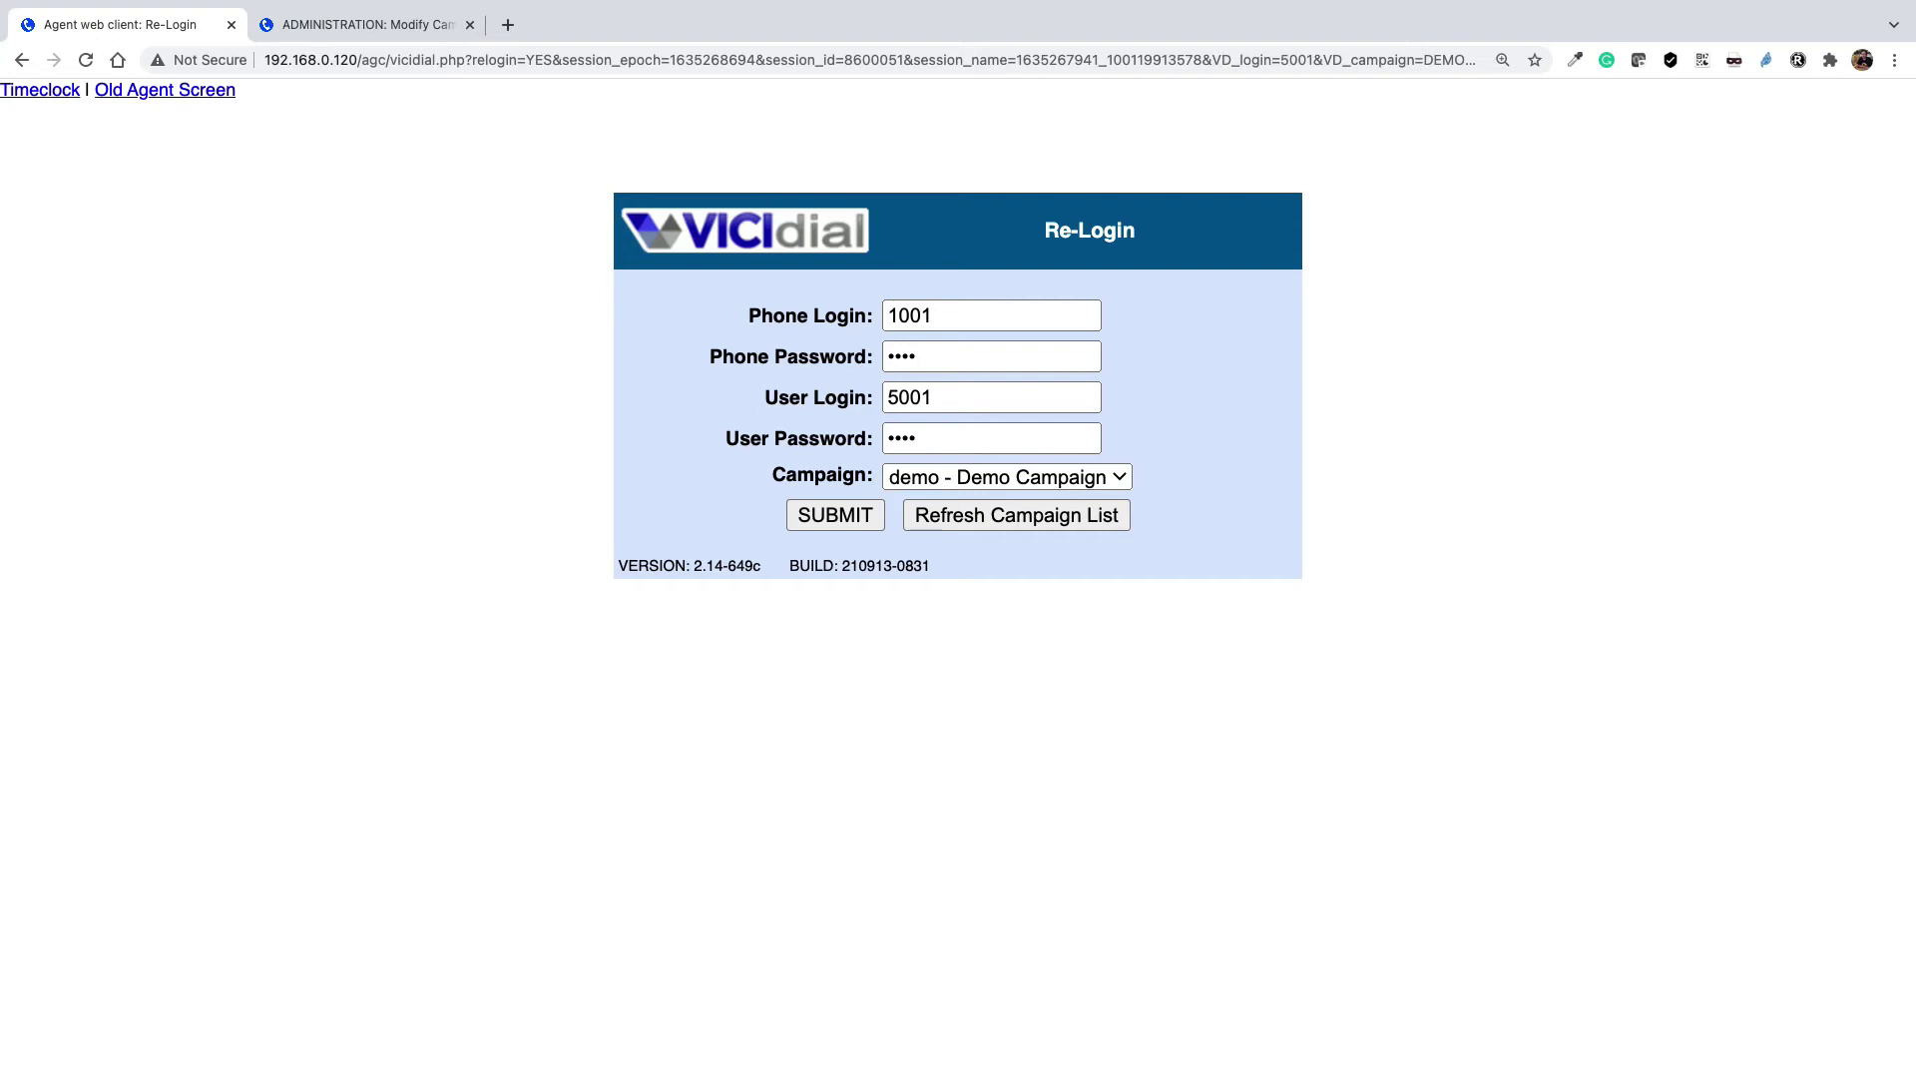
click(820, 514)
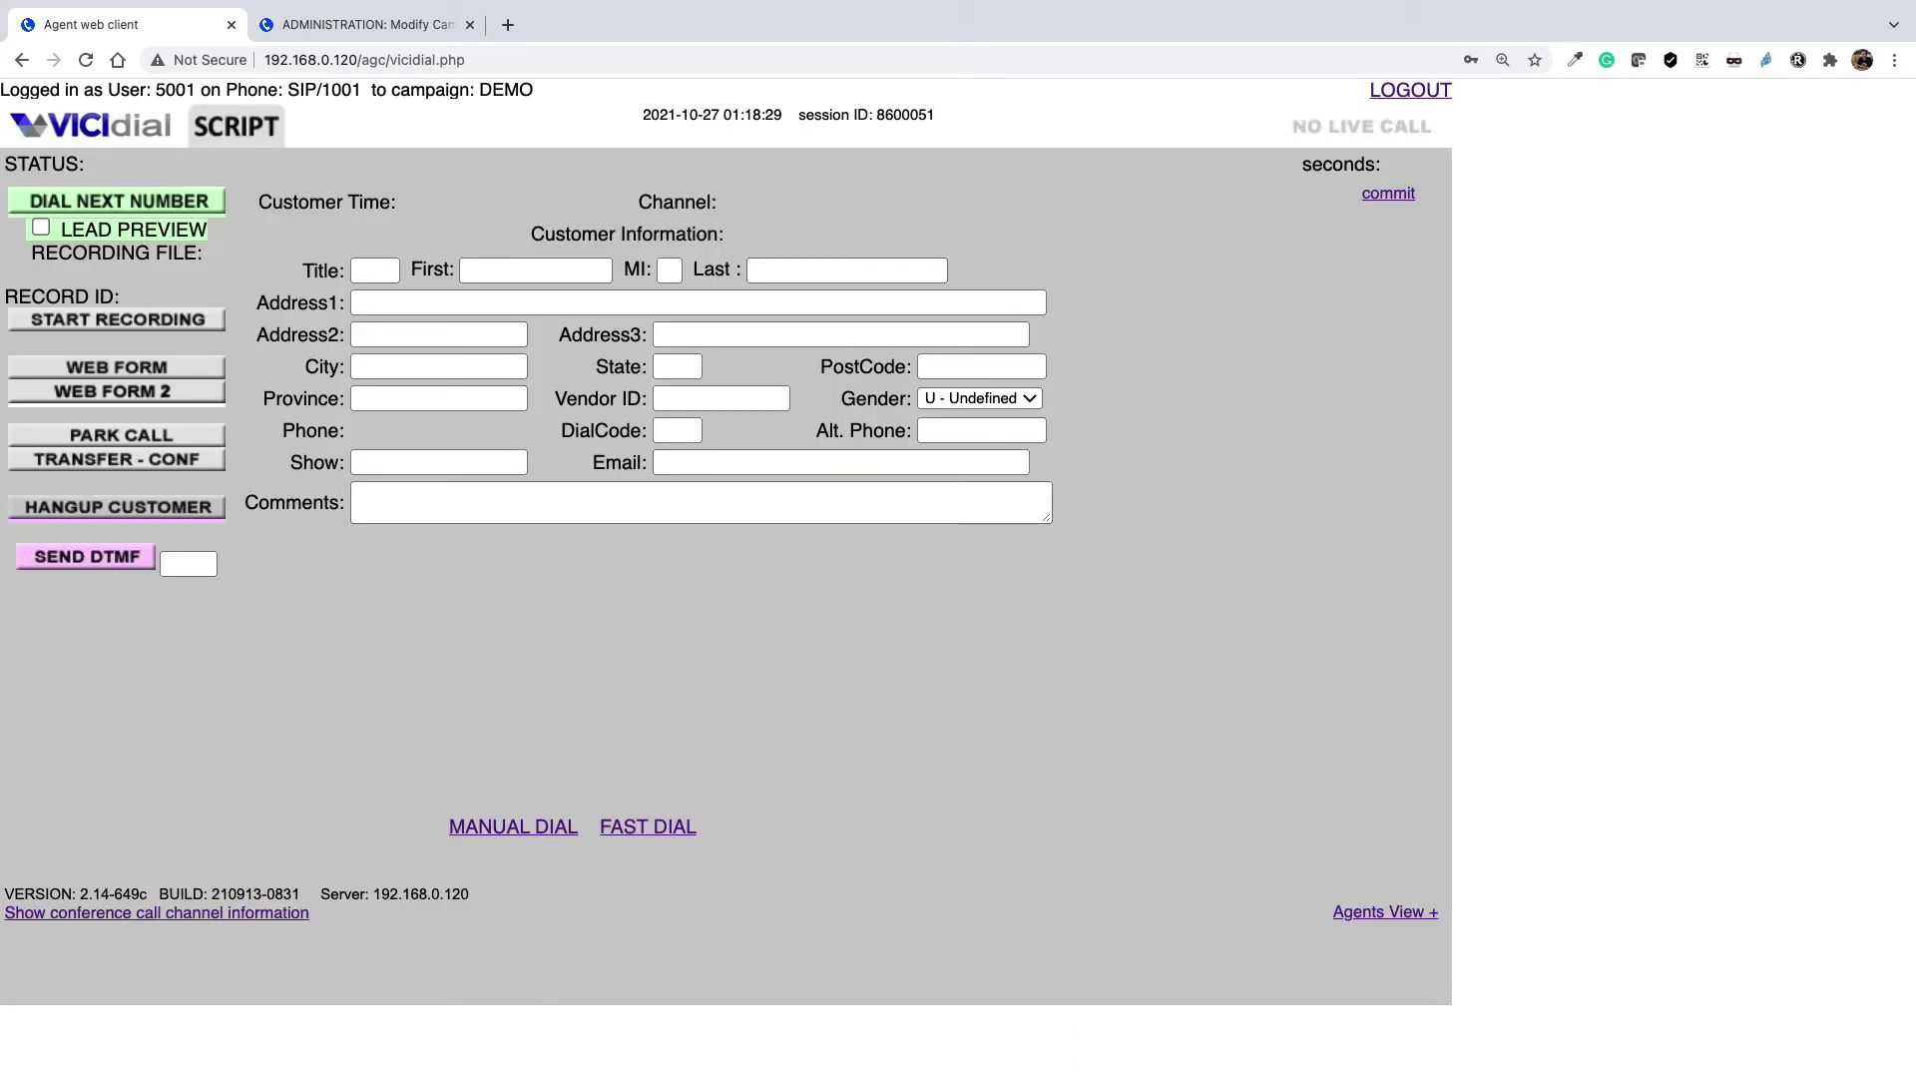
Manually dial the lead's phone number, then hang up to reach the disposition list
click(535, 828)
click(381, 287)
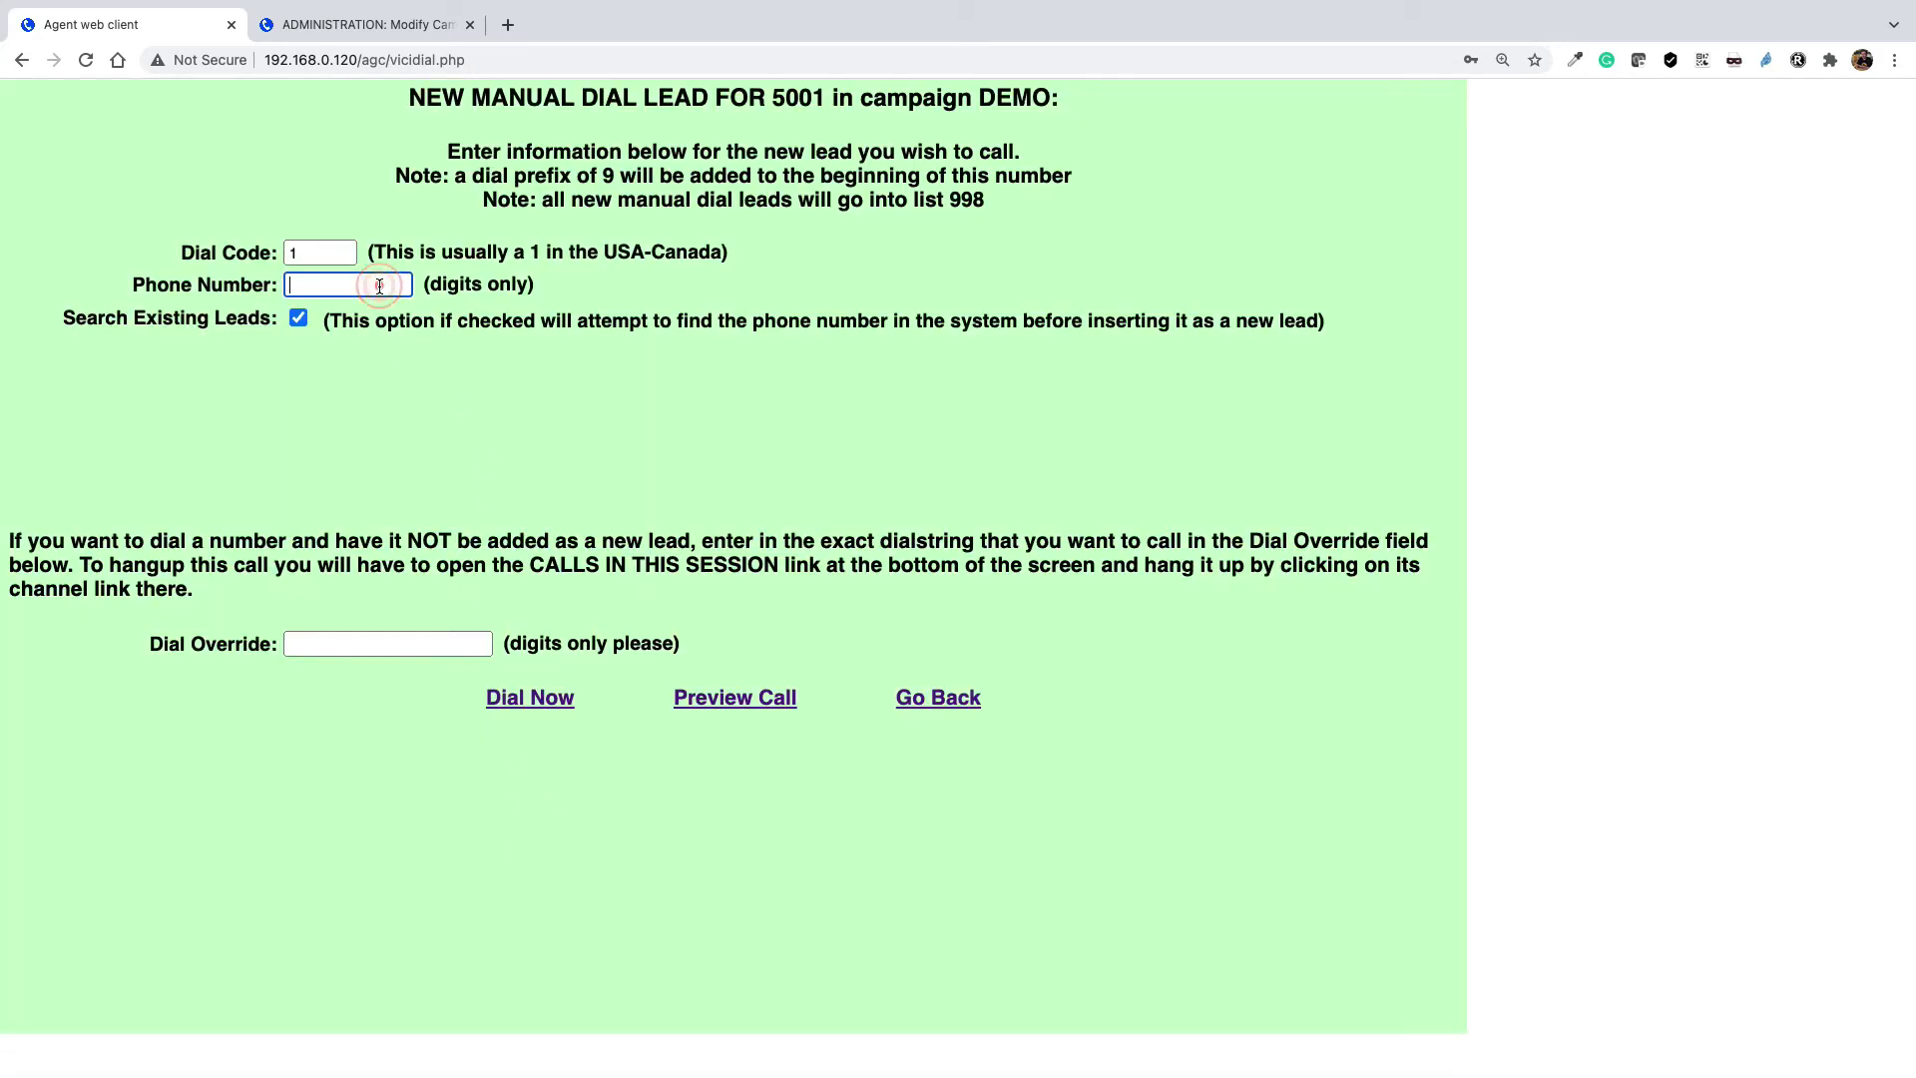
click(530, 696)
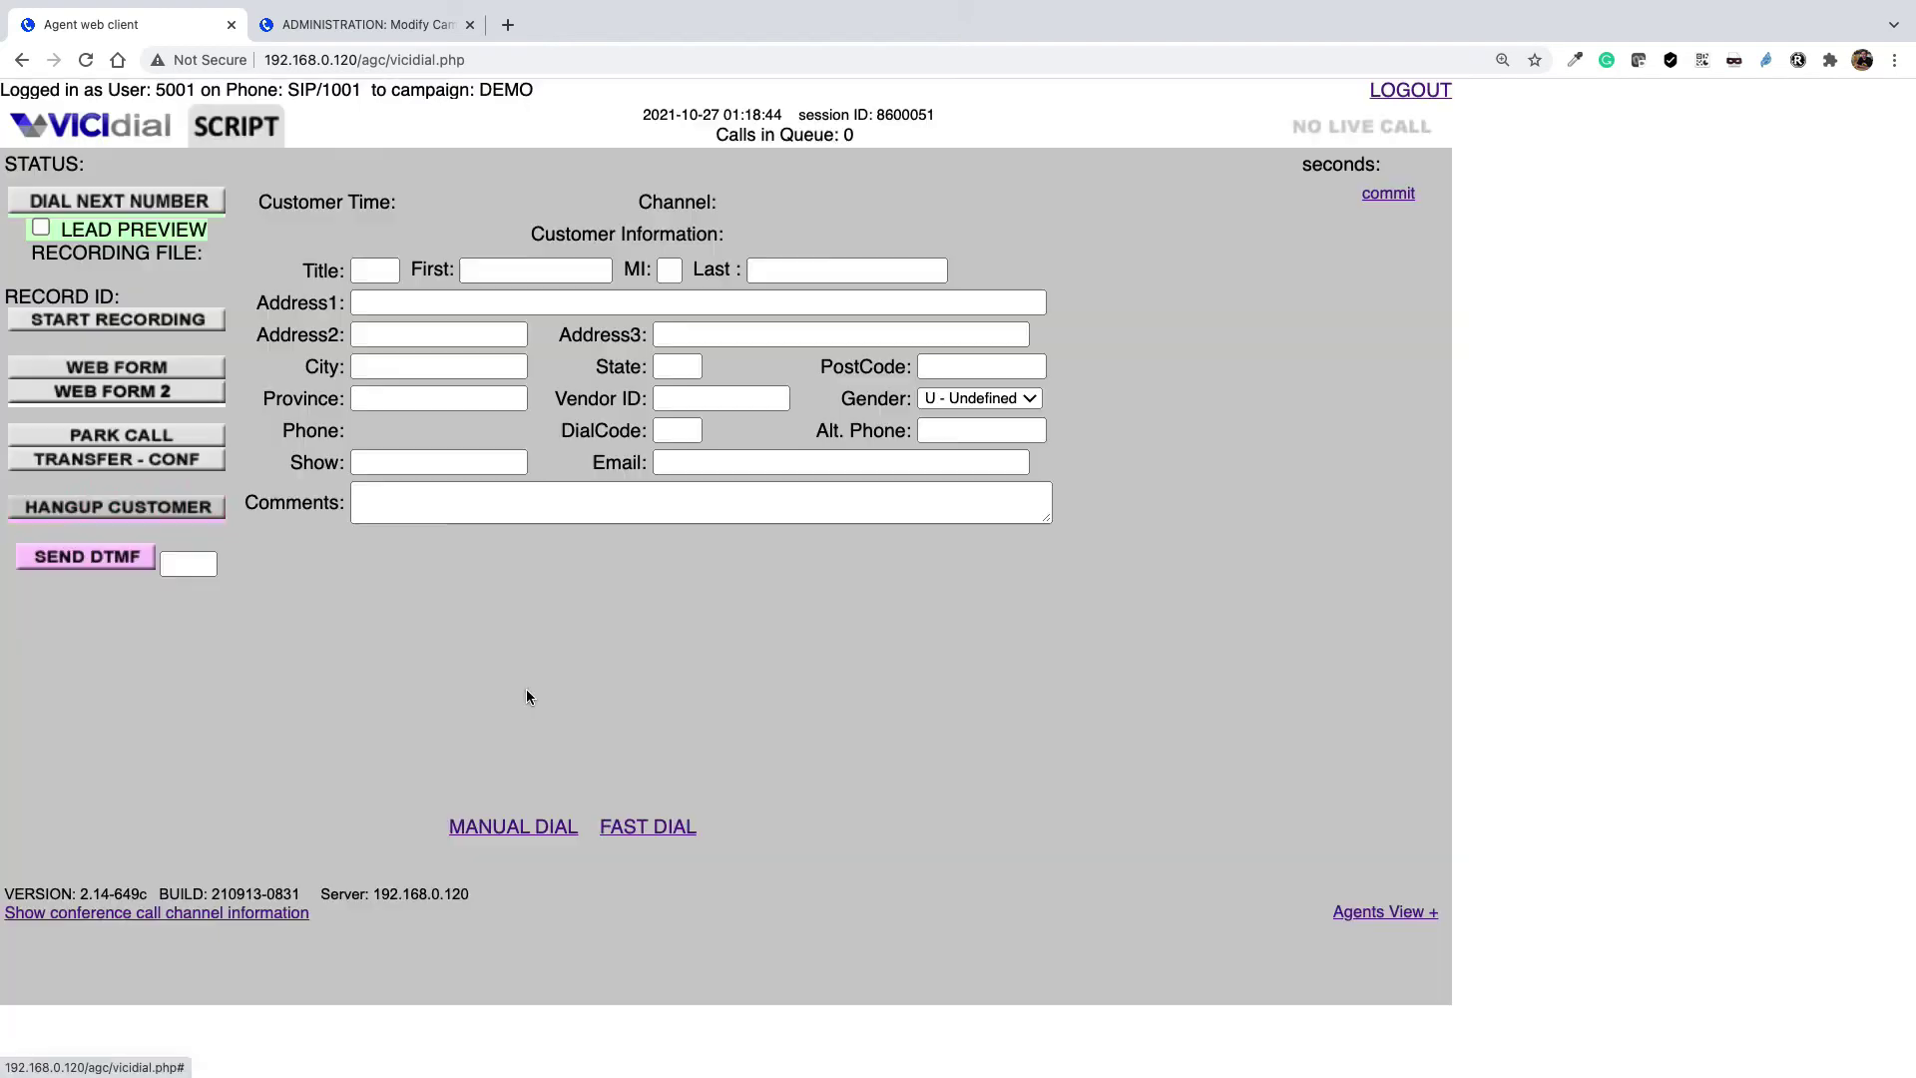
click(159, 504)
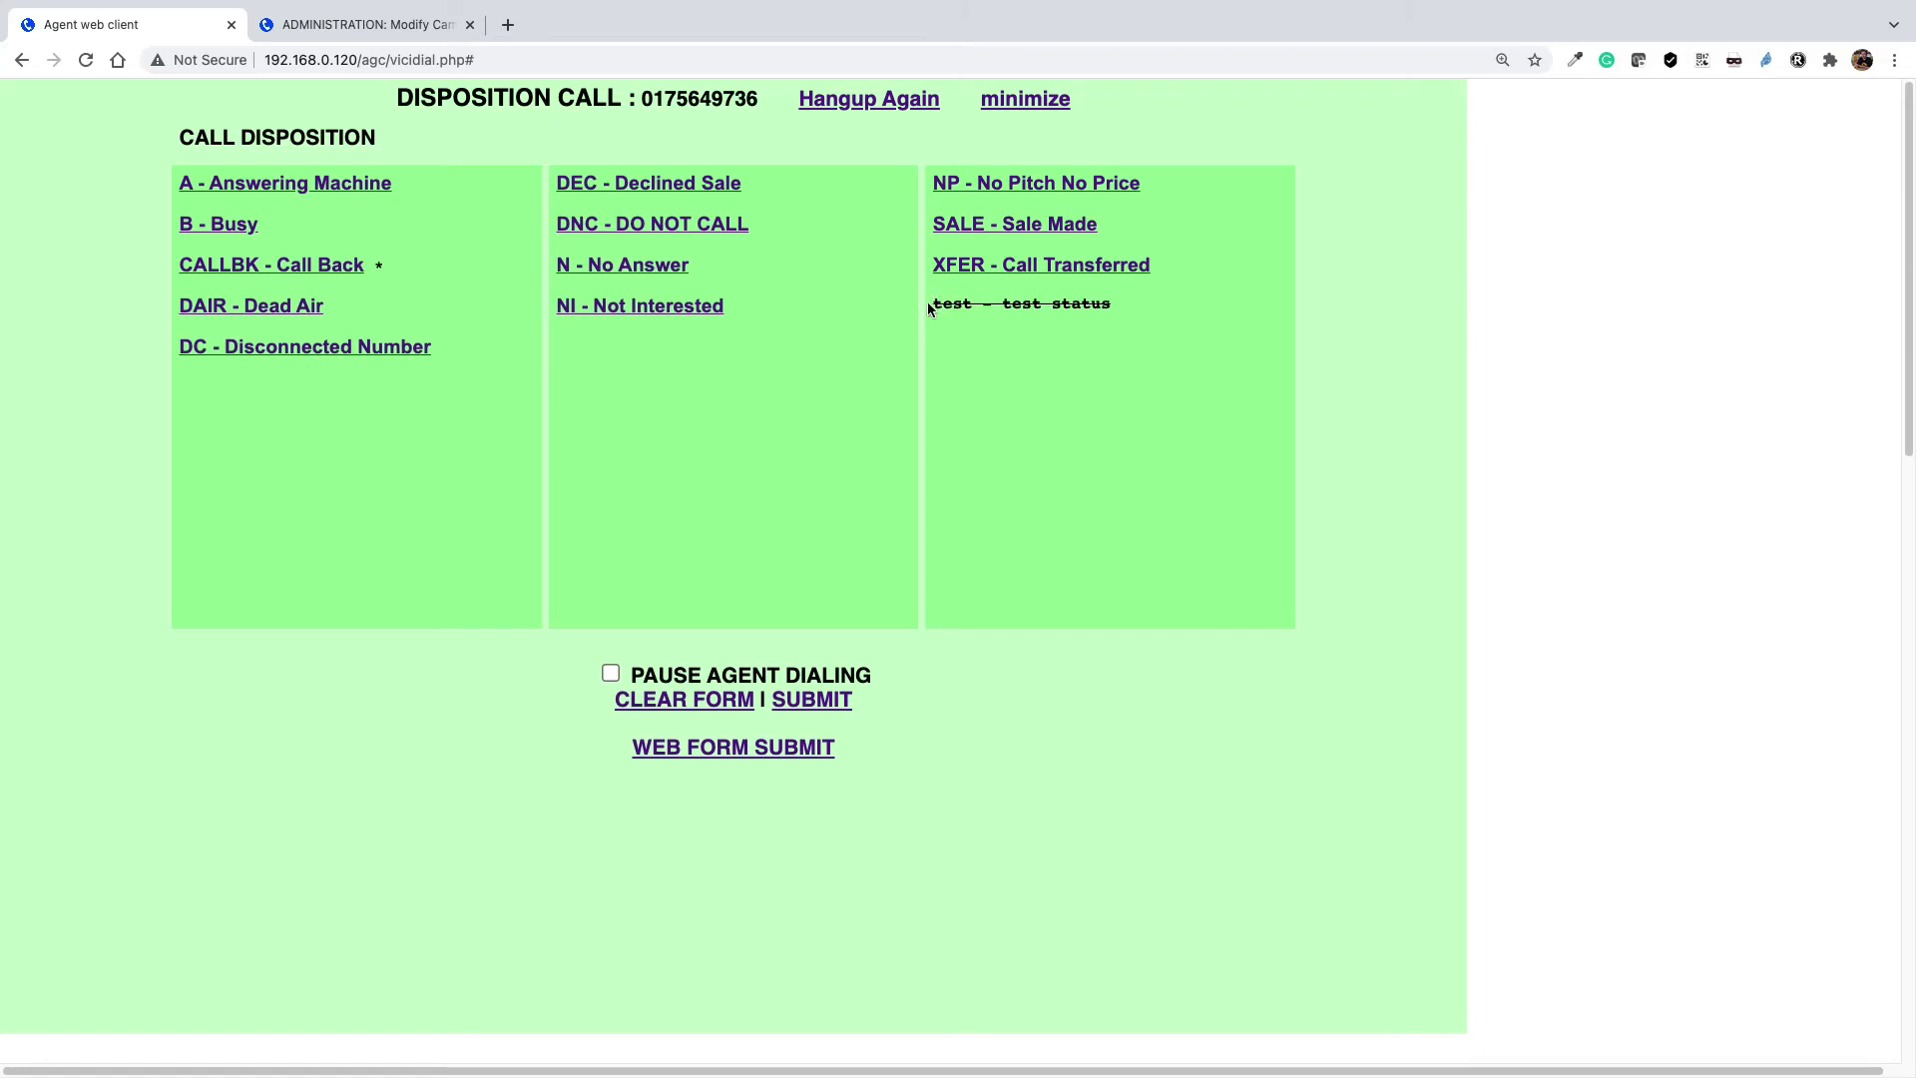
drag(932, 303, 1096, 308)
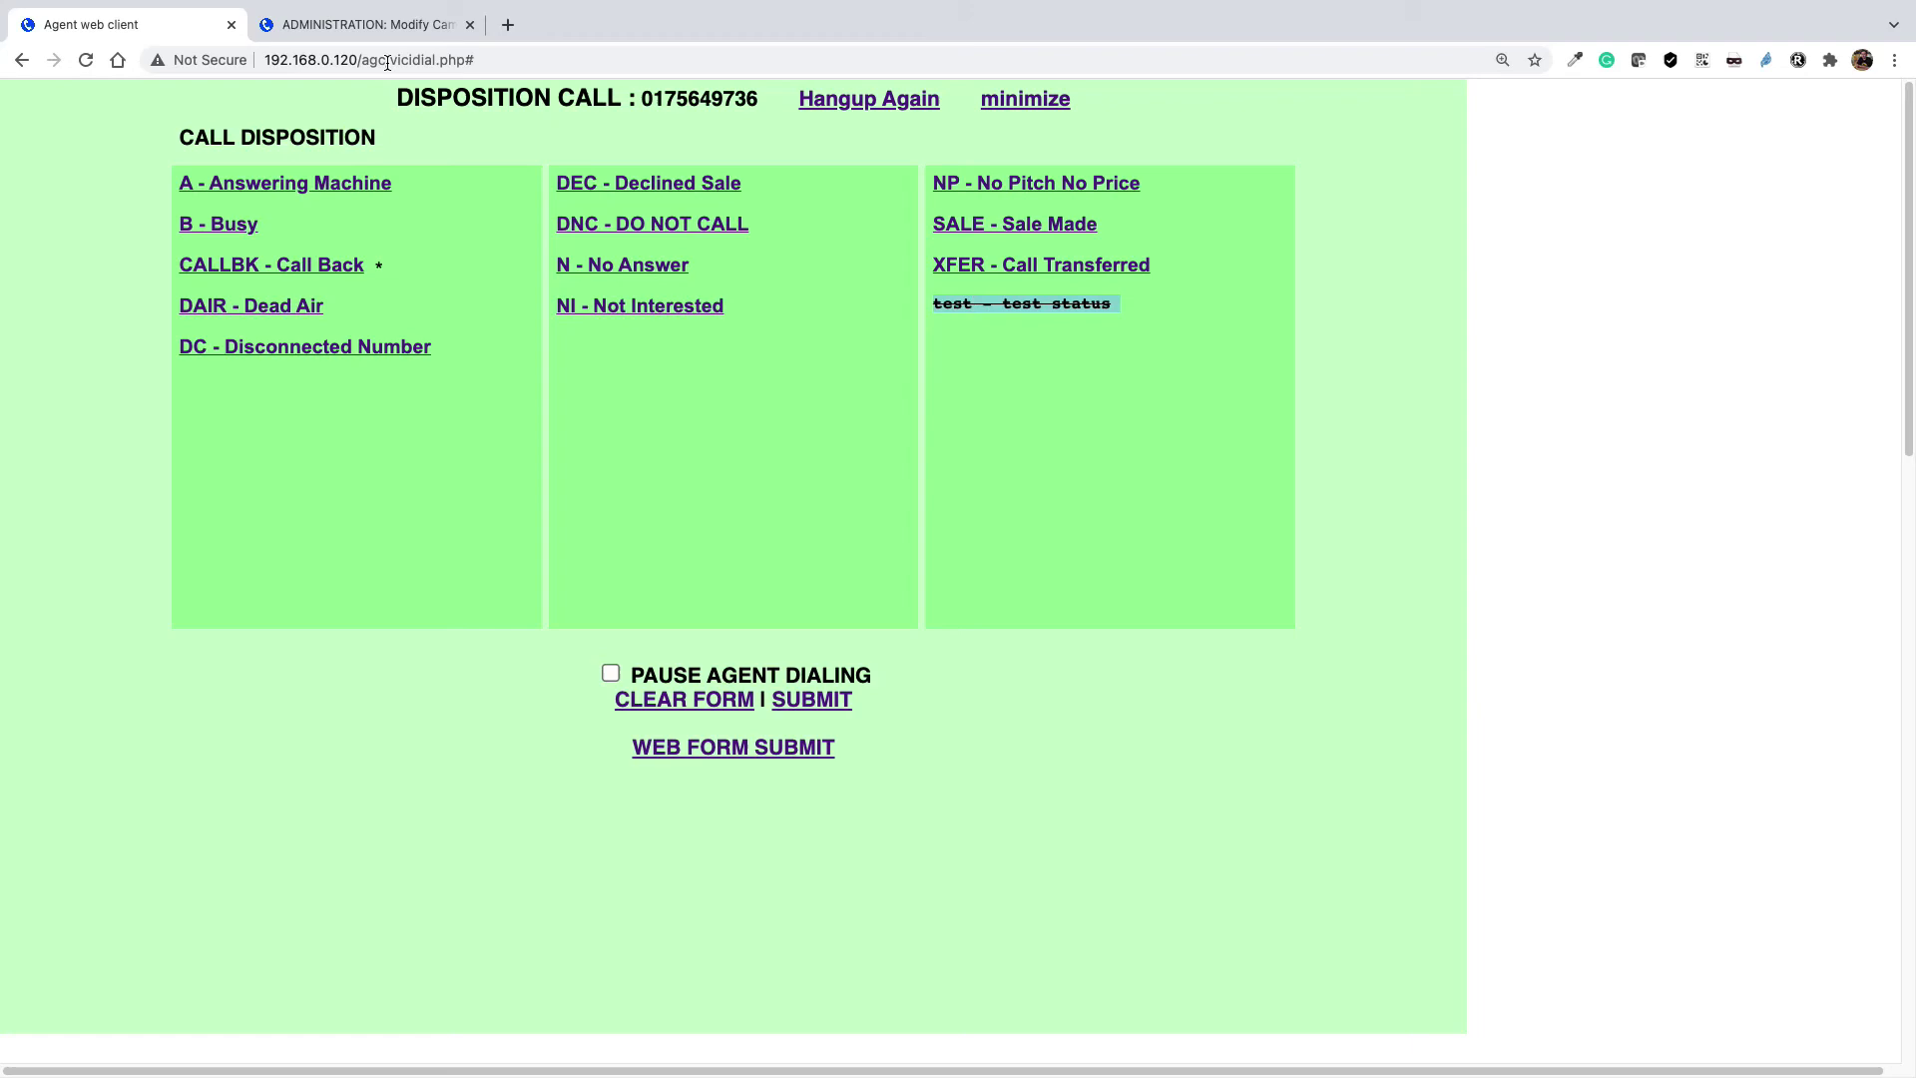
click(372, 26)
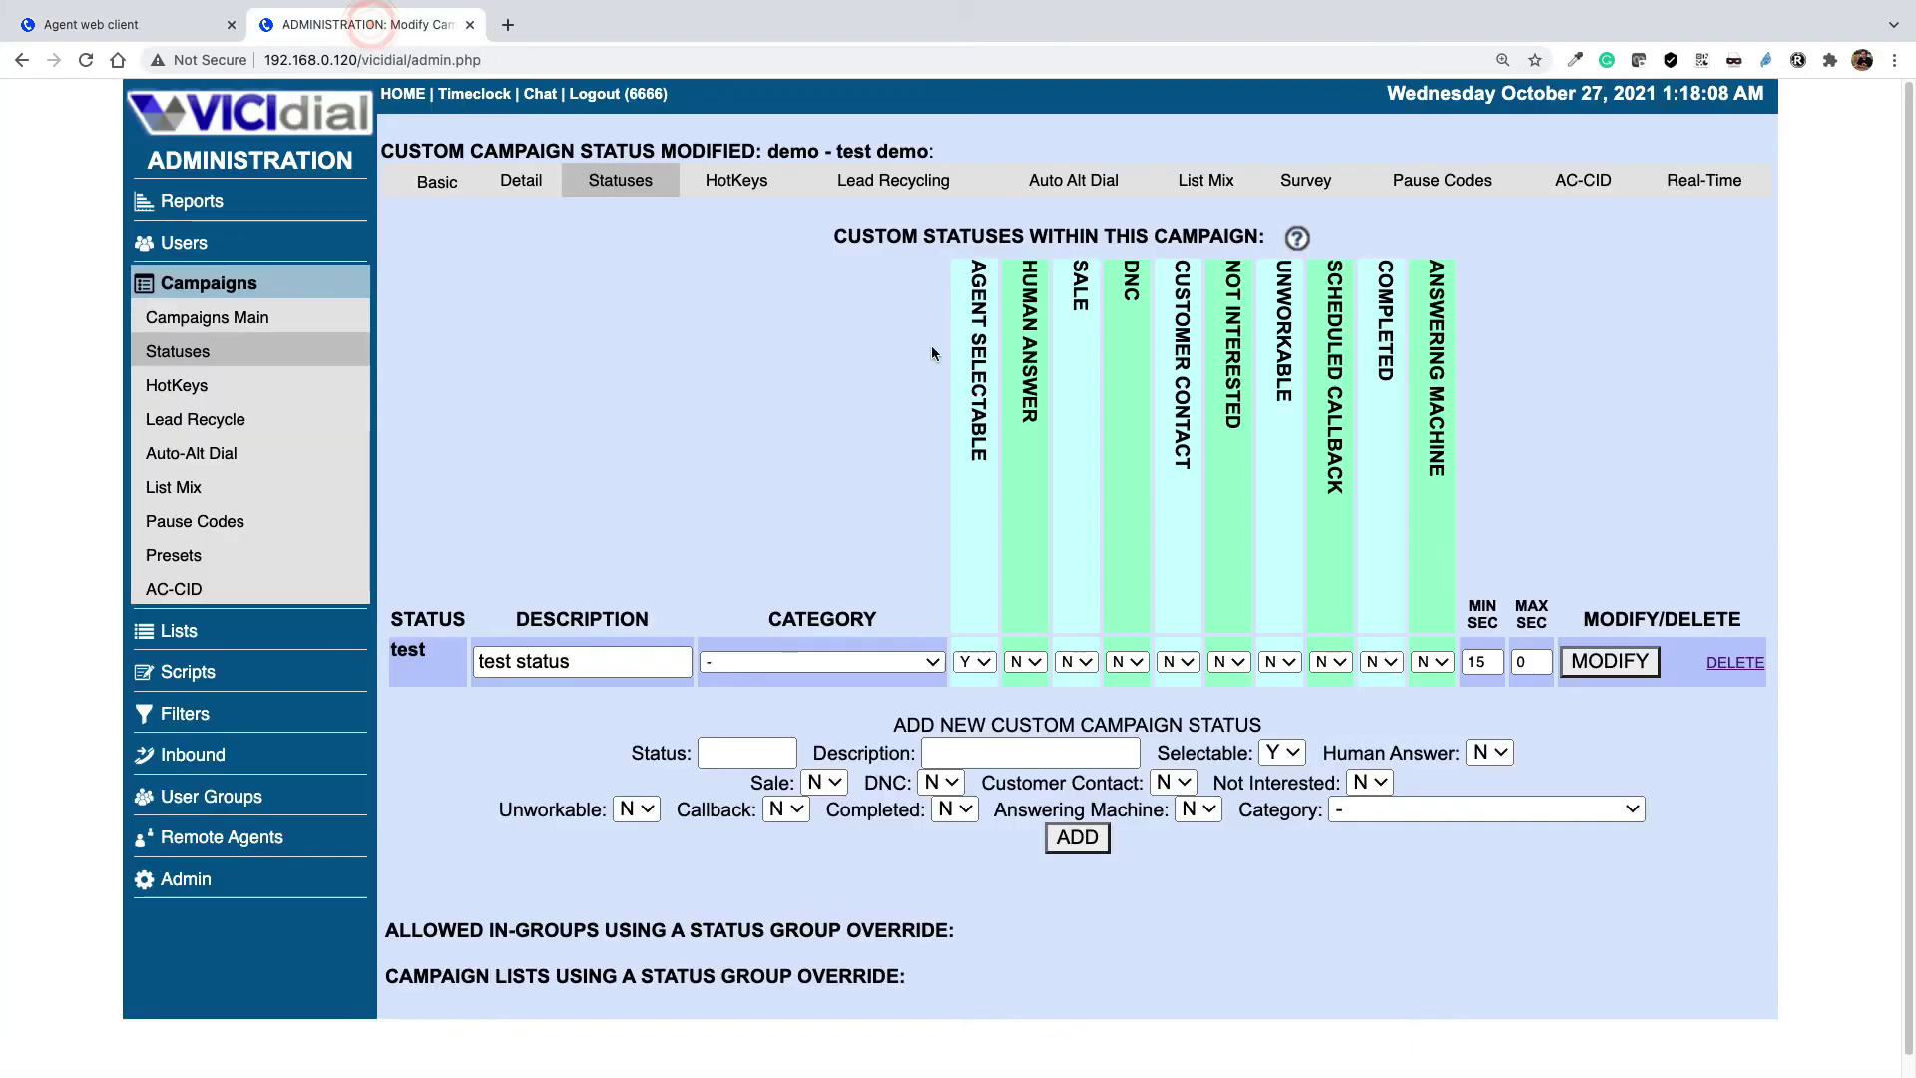
Change the test status's MIN SEC from 15 to 0, save it, and return to the agent screen
double_click(1497, 662)
text(0)
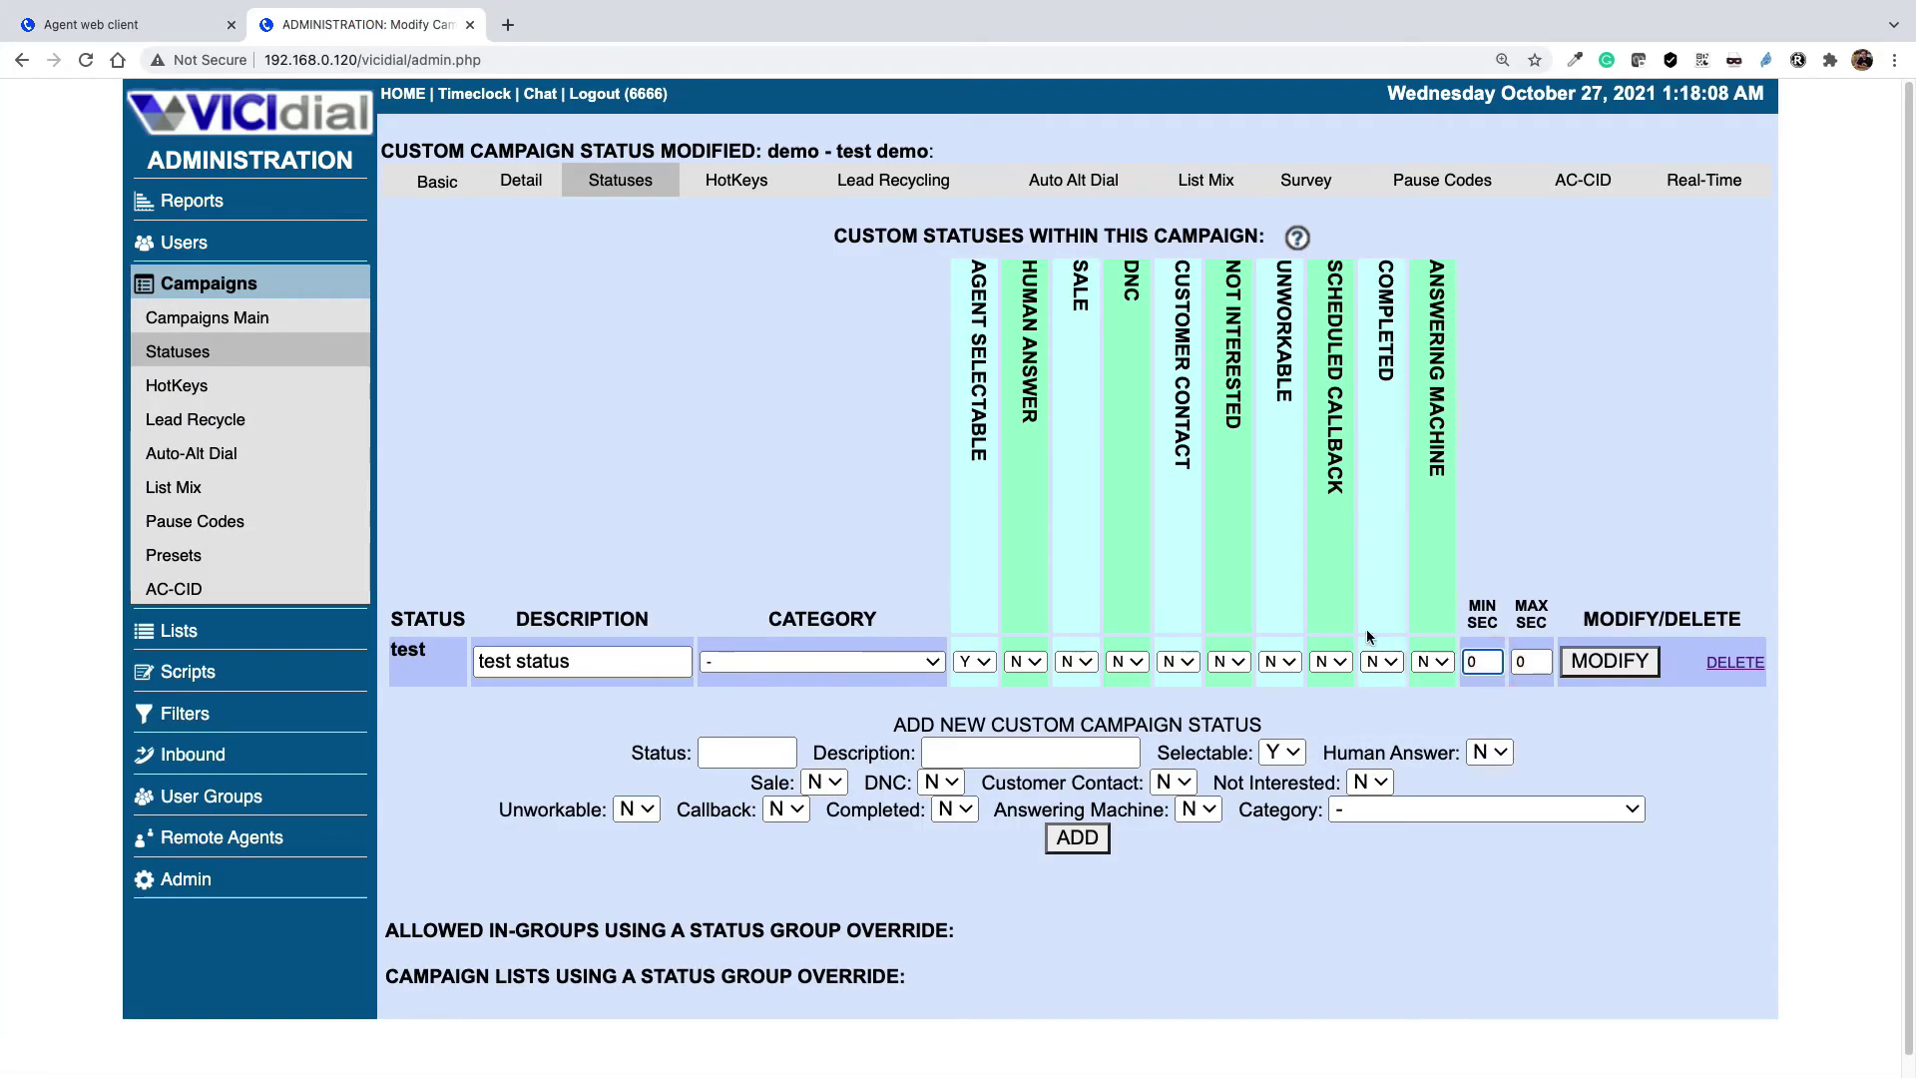
click(1584, 663)
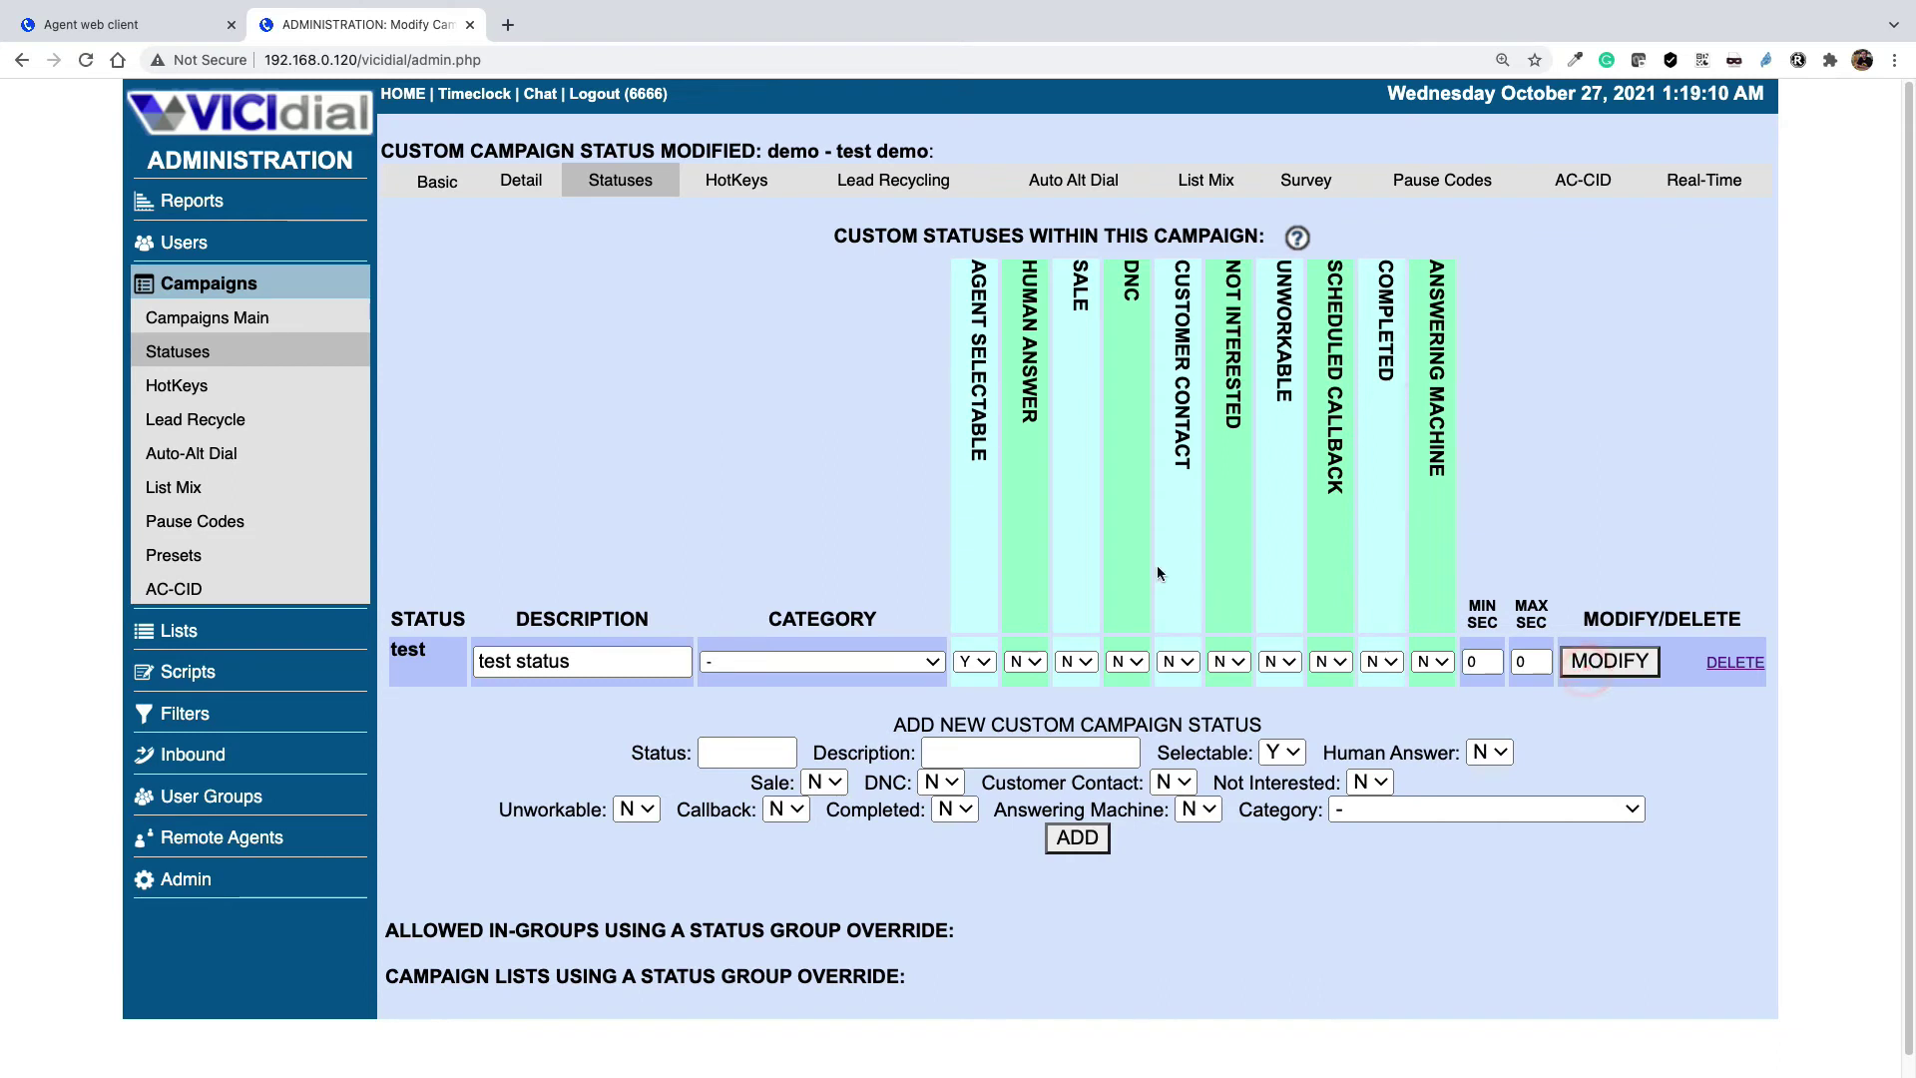
click(94, 24)
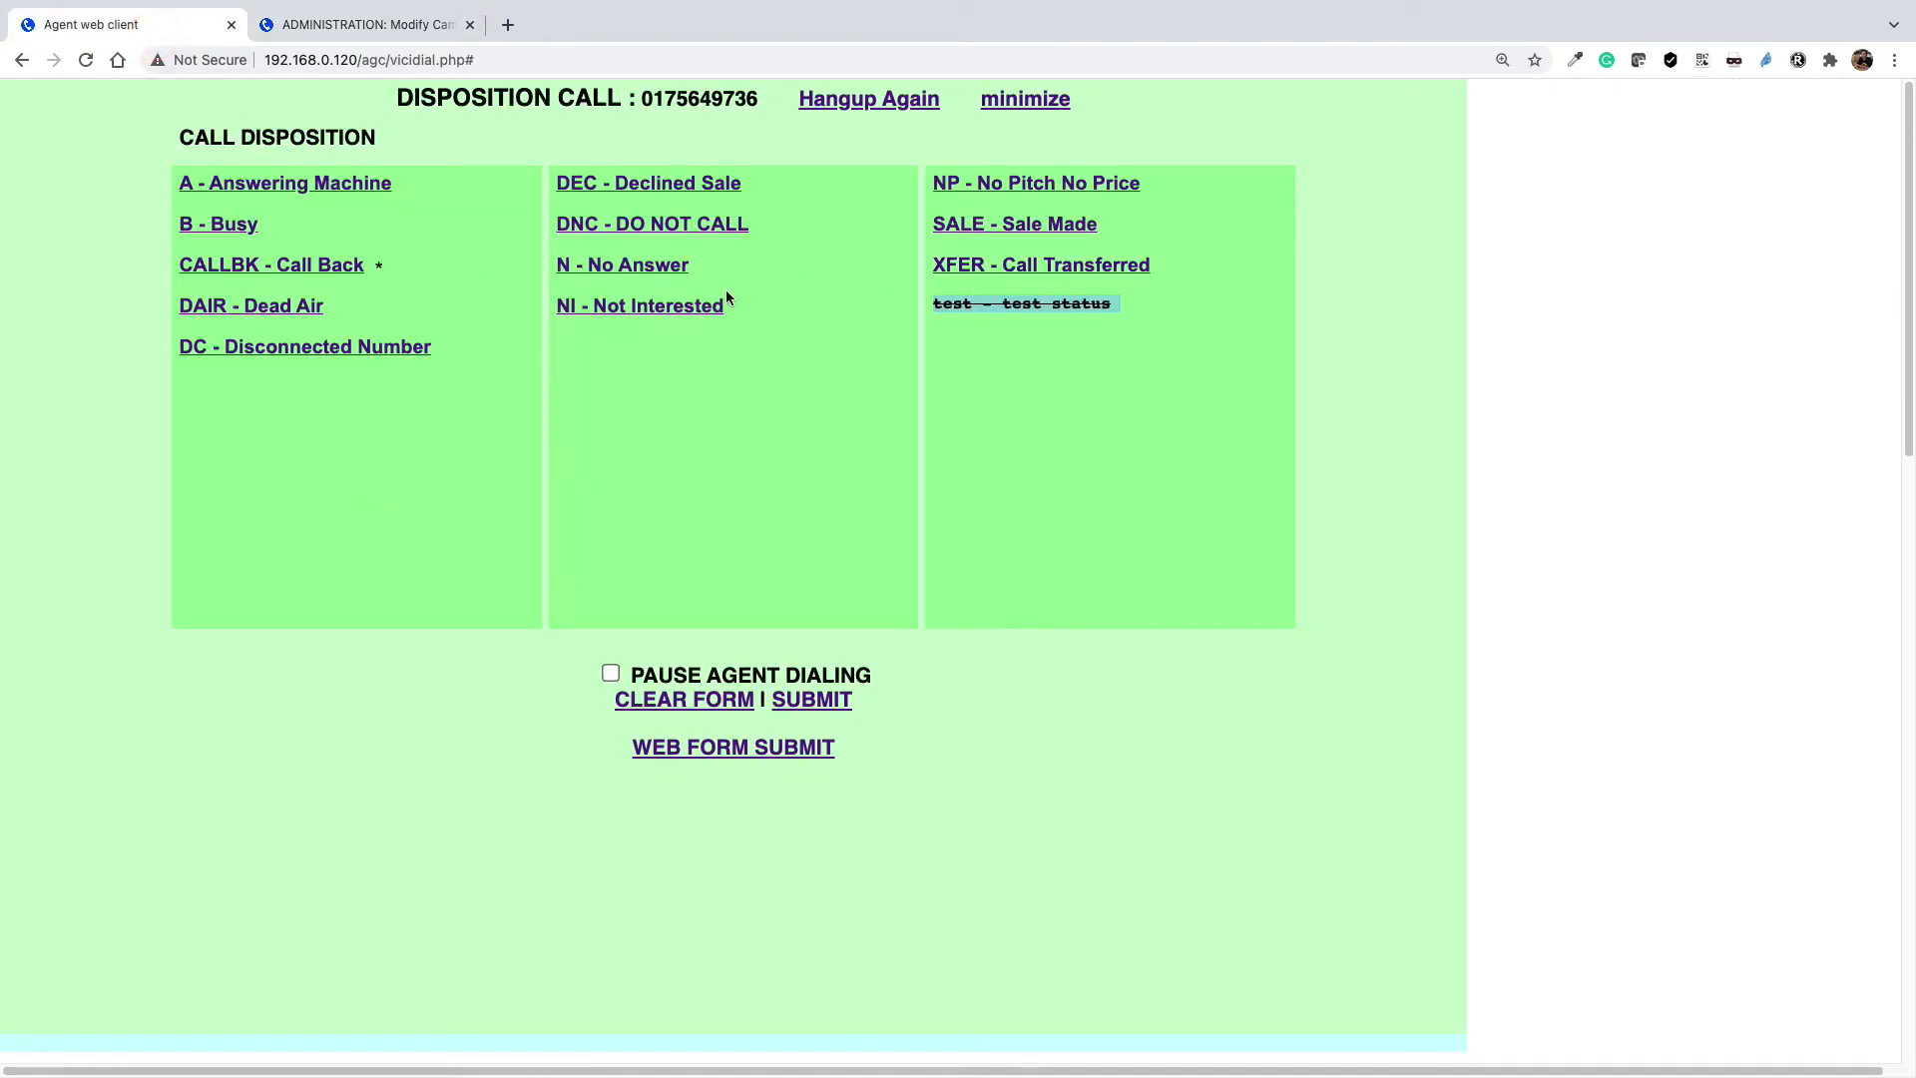
Dispose the call as N - No Answer, then log the agent out and back in
click(606, 264)
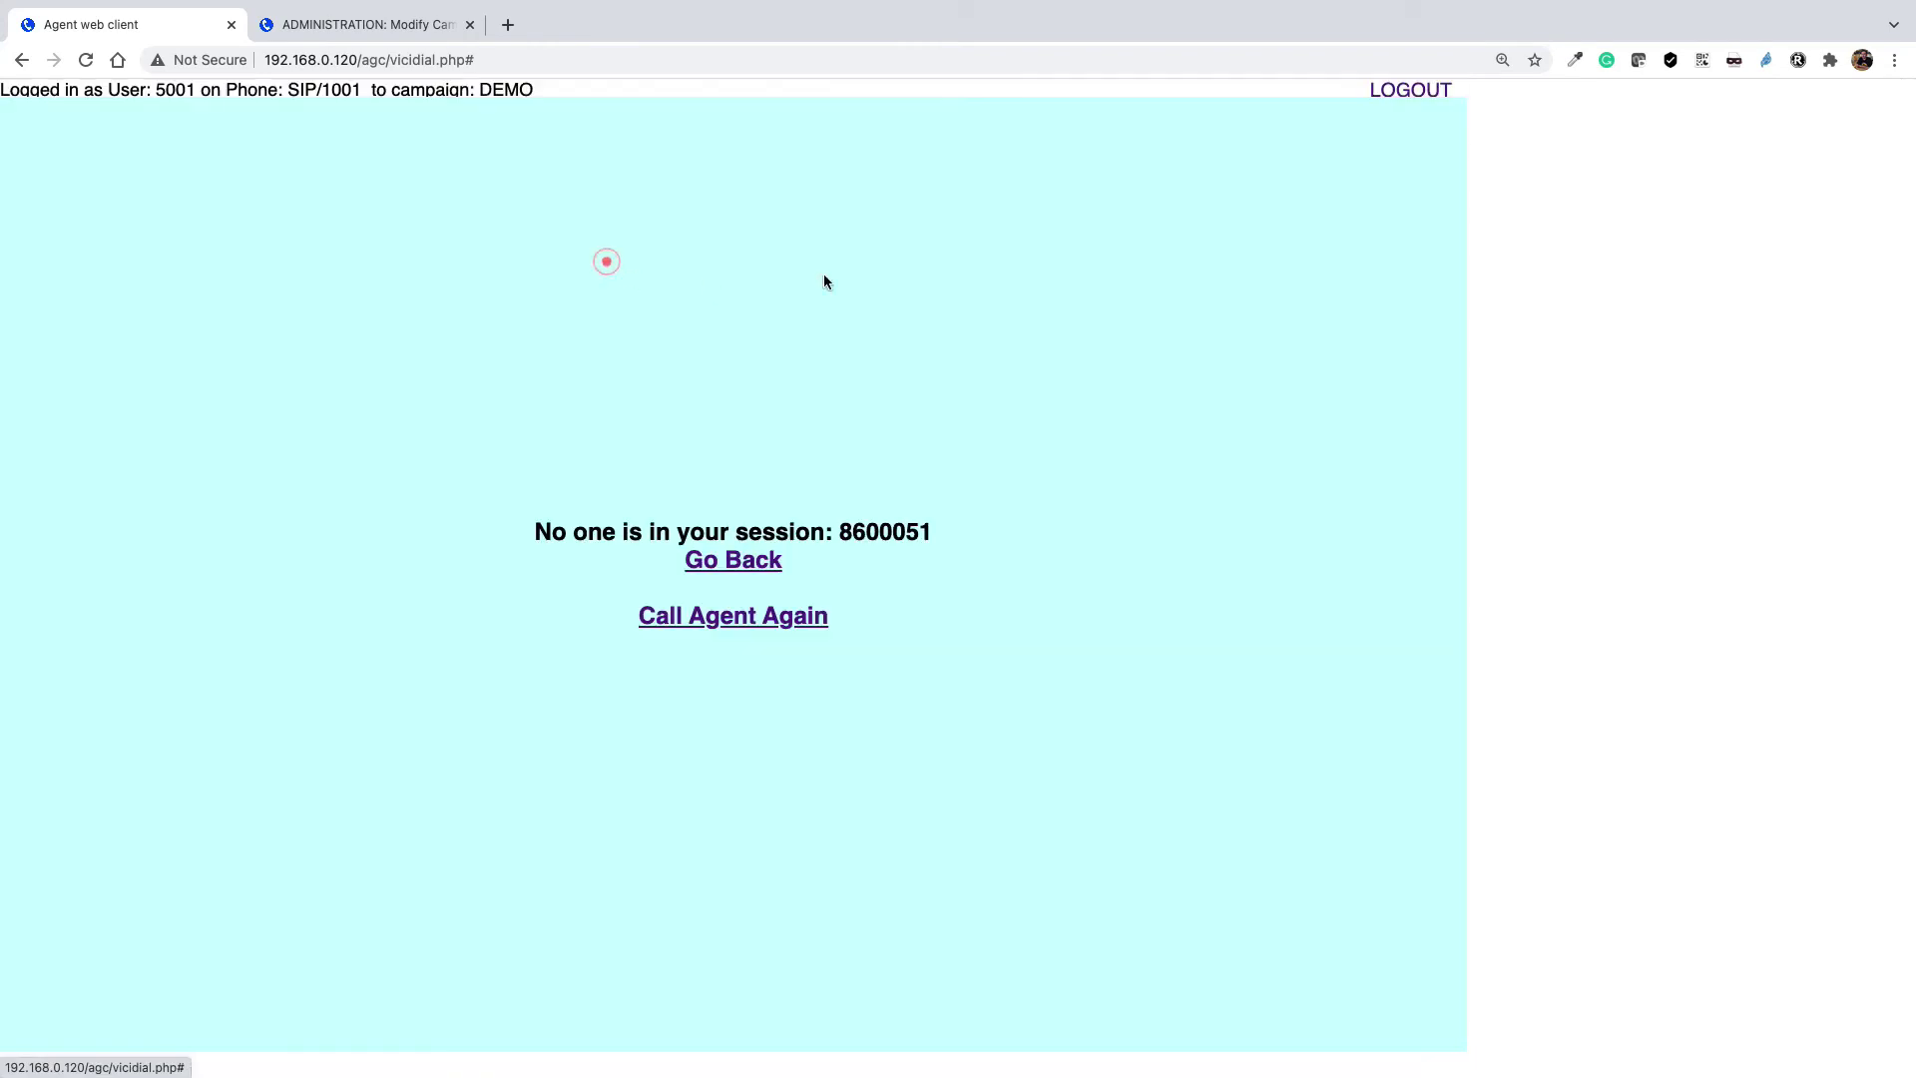
click(722, 560)
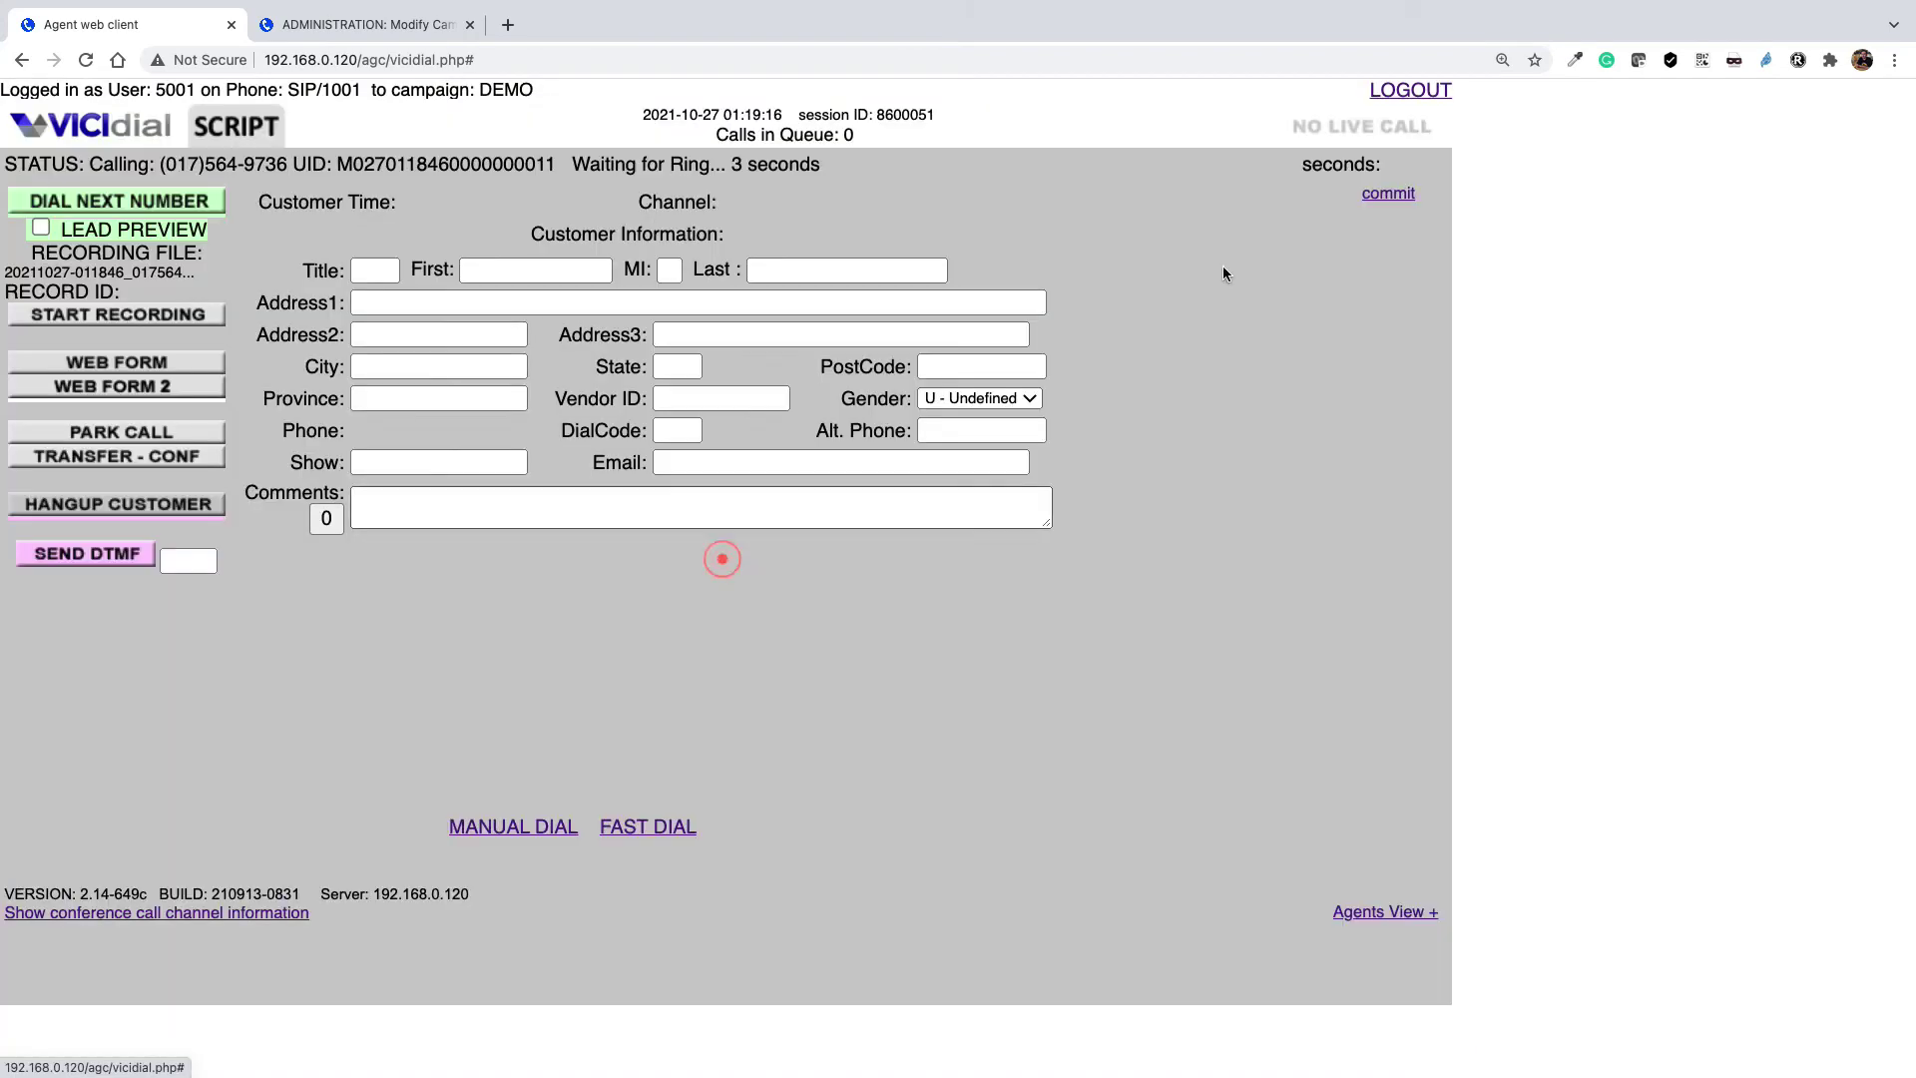
click(1389, 92)
click(903, 819)
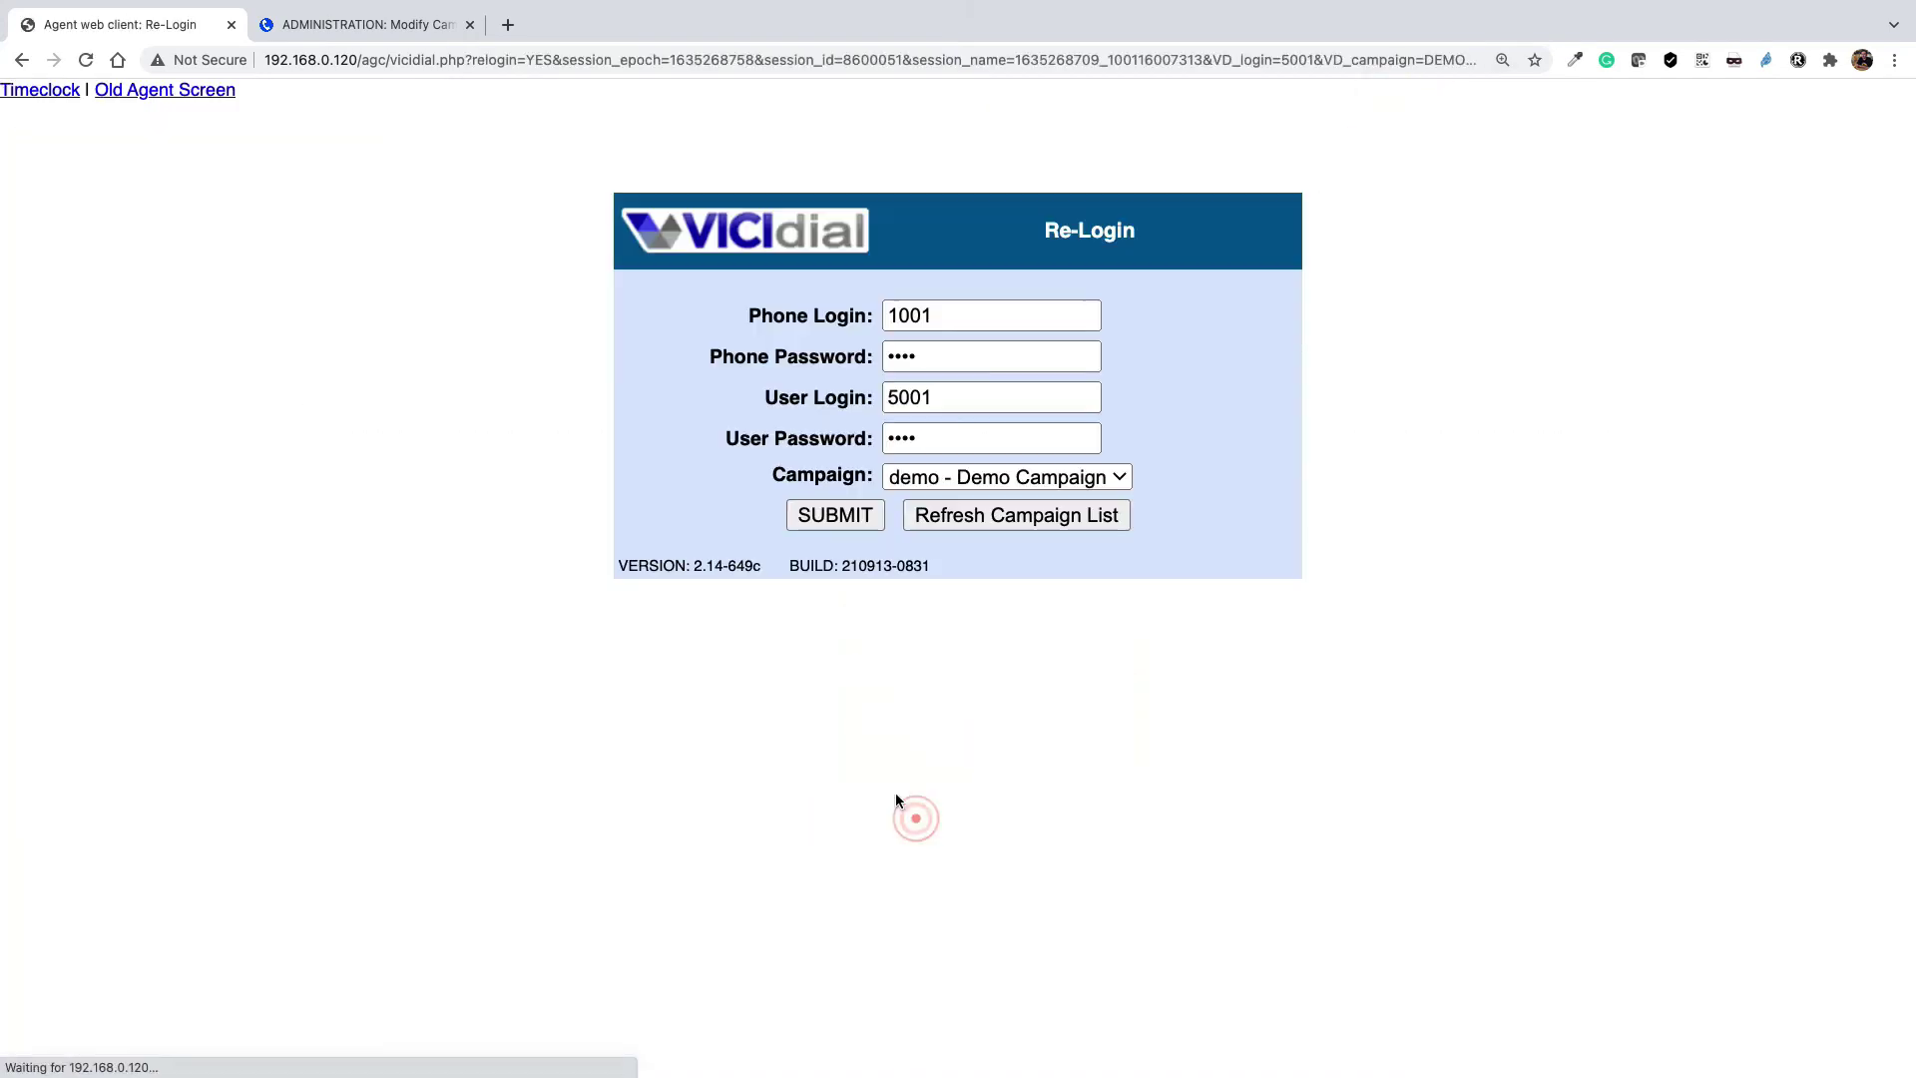
click(816, 517)
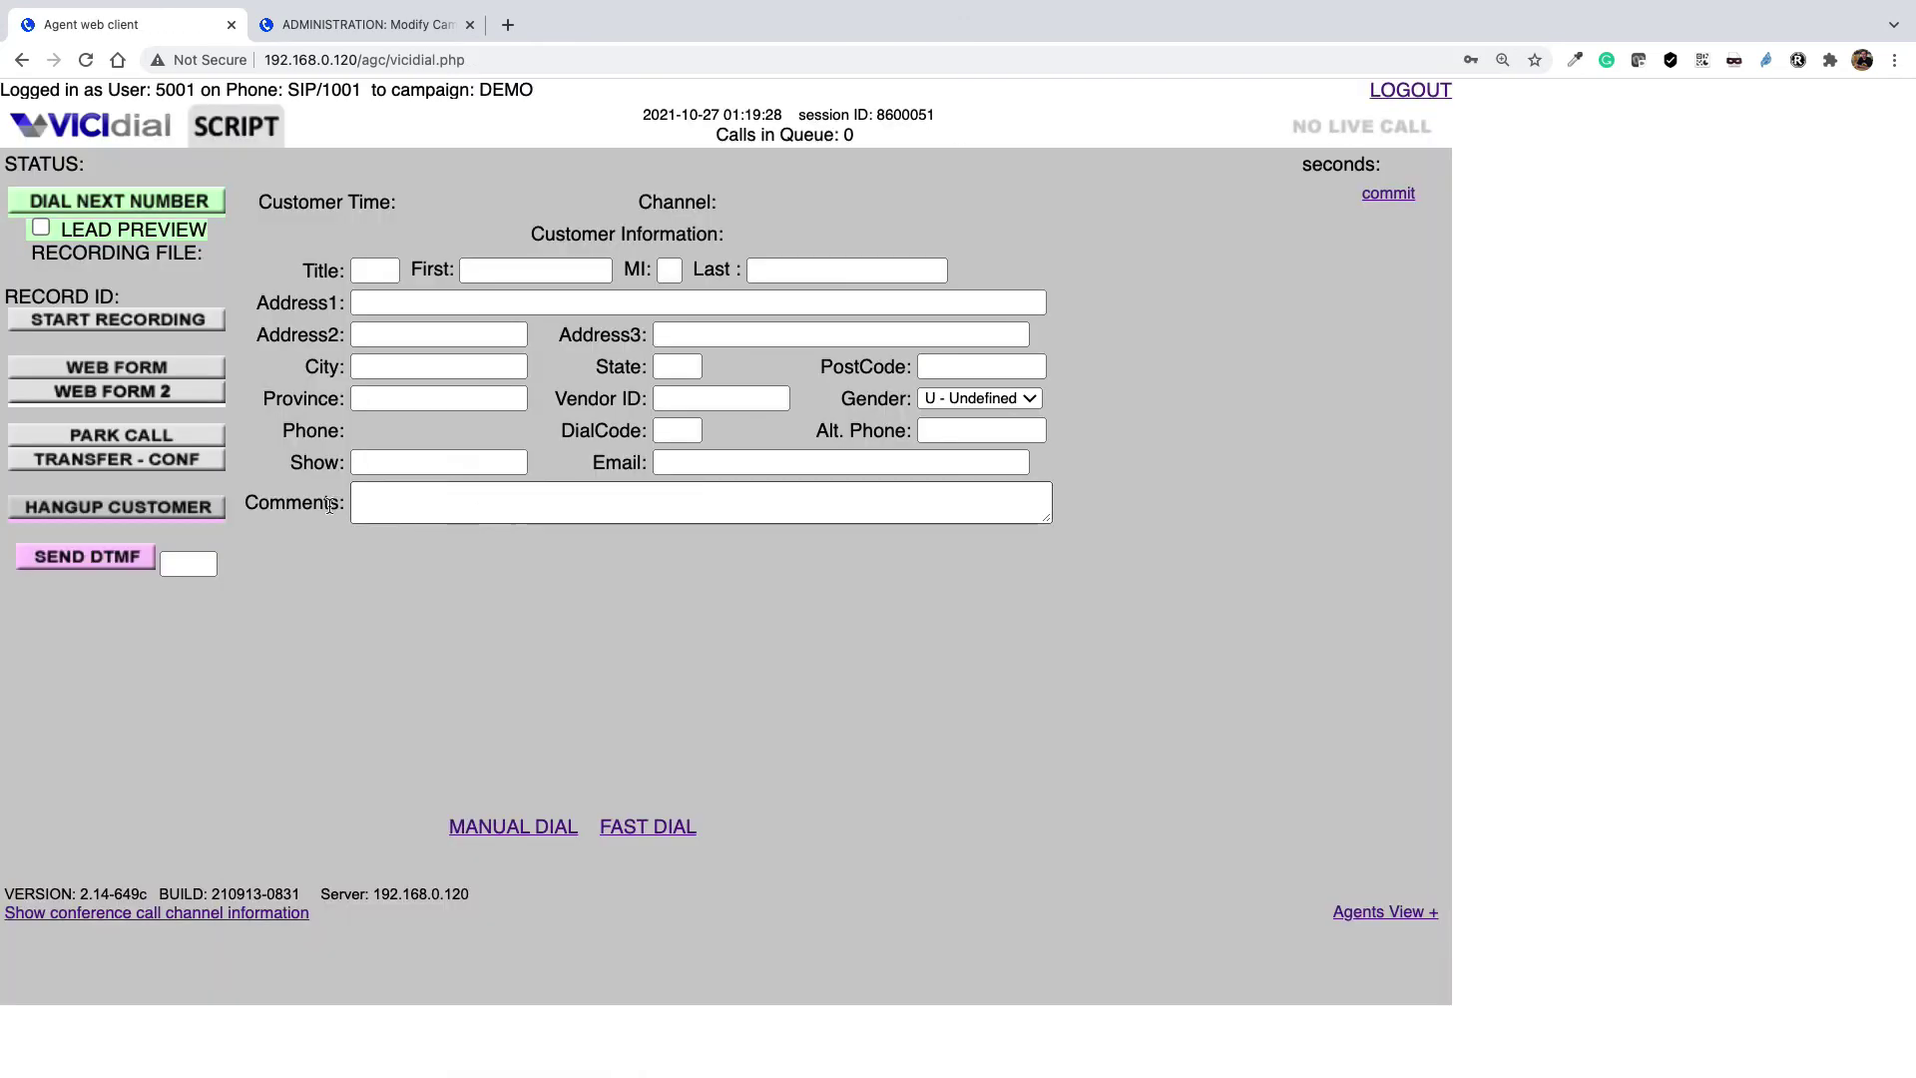
Place a new manual call to the lead's number and hang up to reach dispositions
click(513, 826)
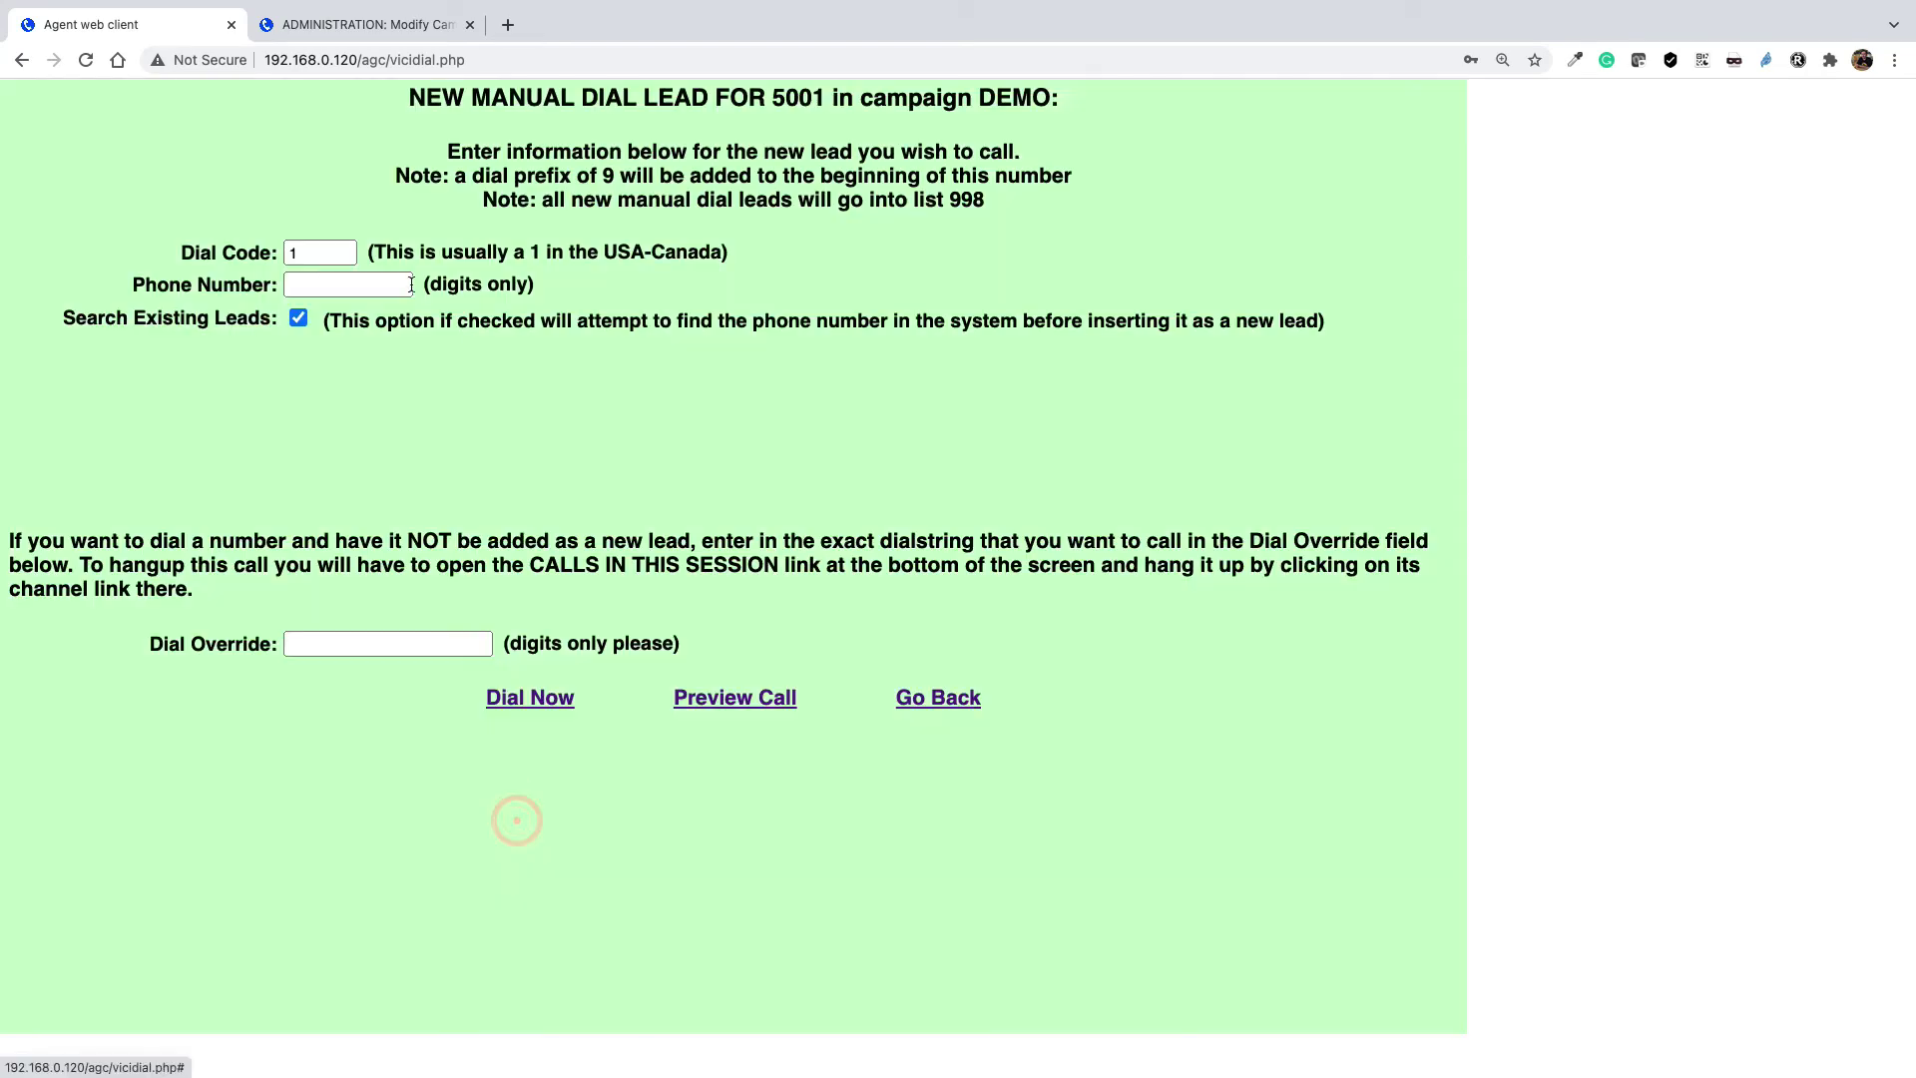
click(389, 285)
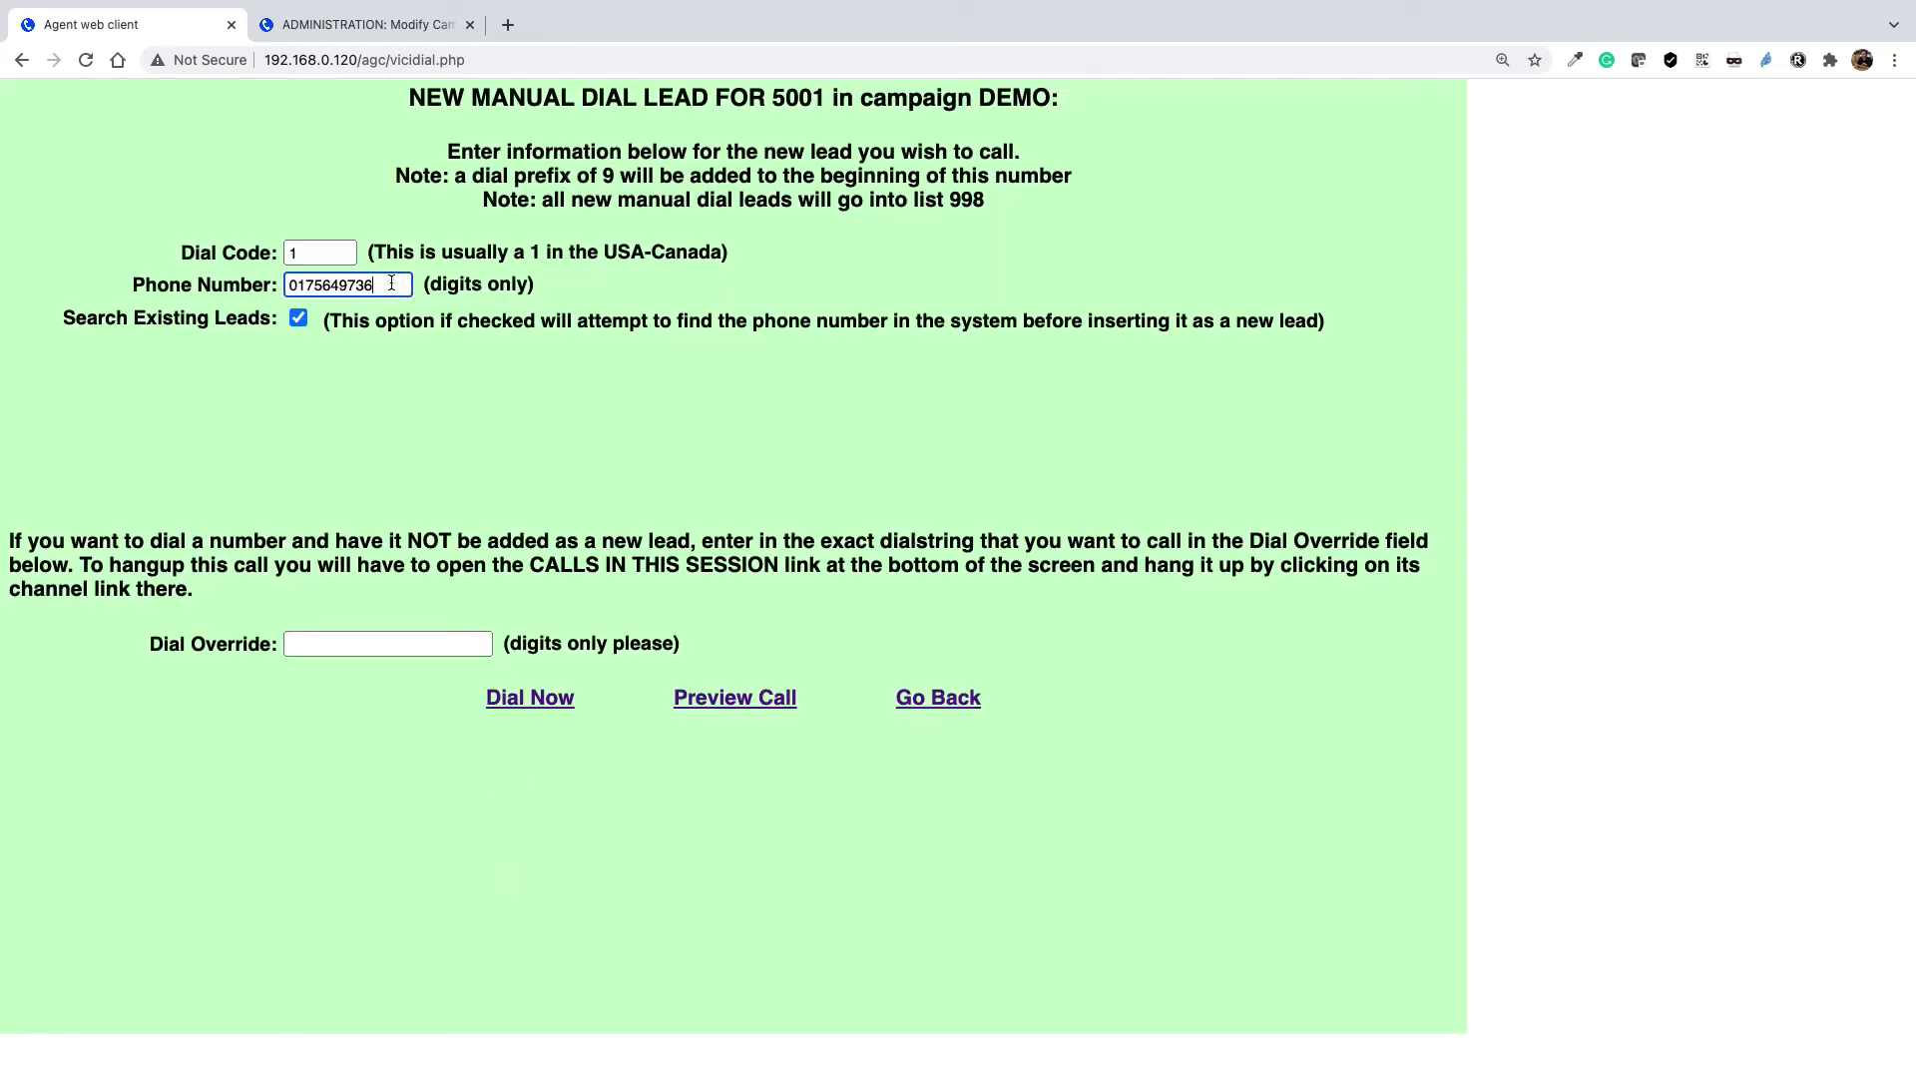
click(519, 696)
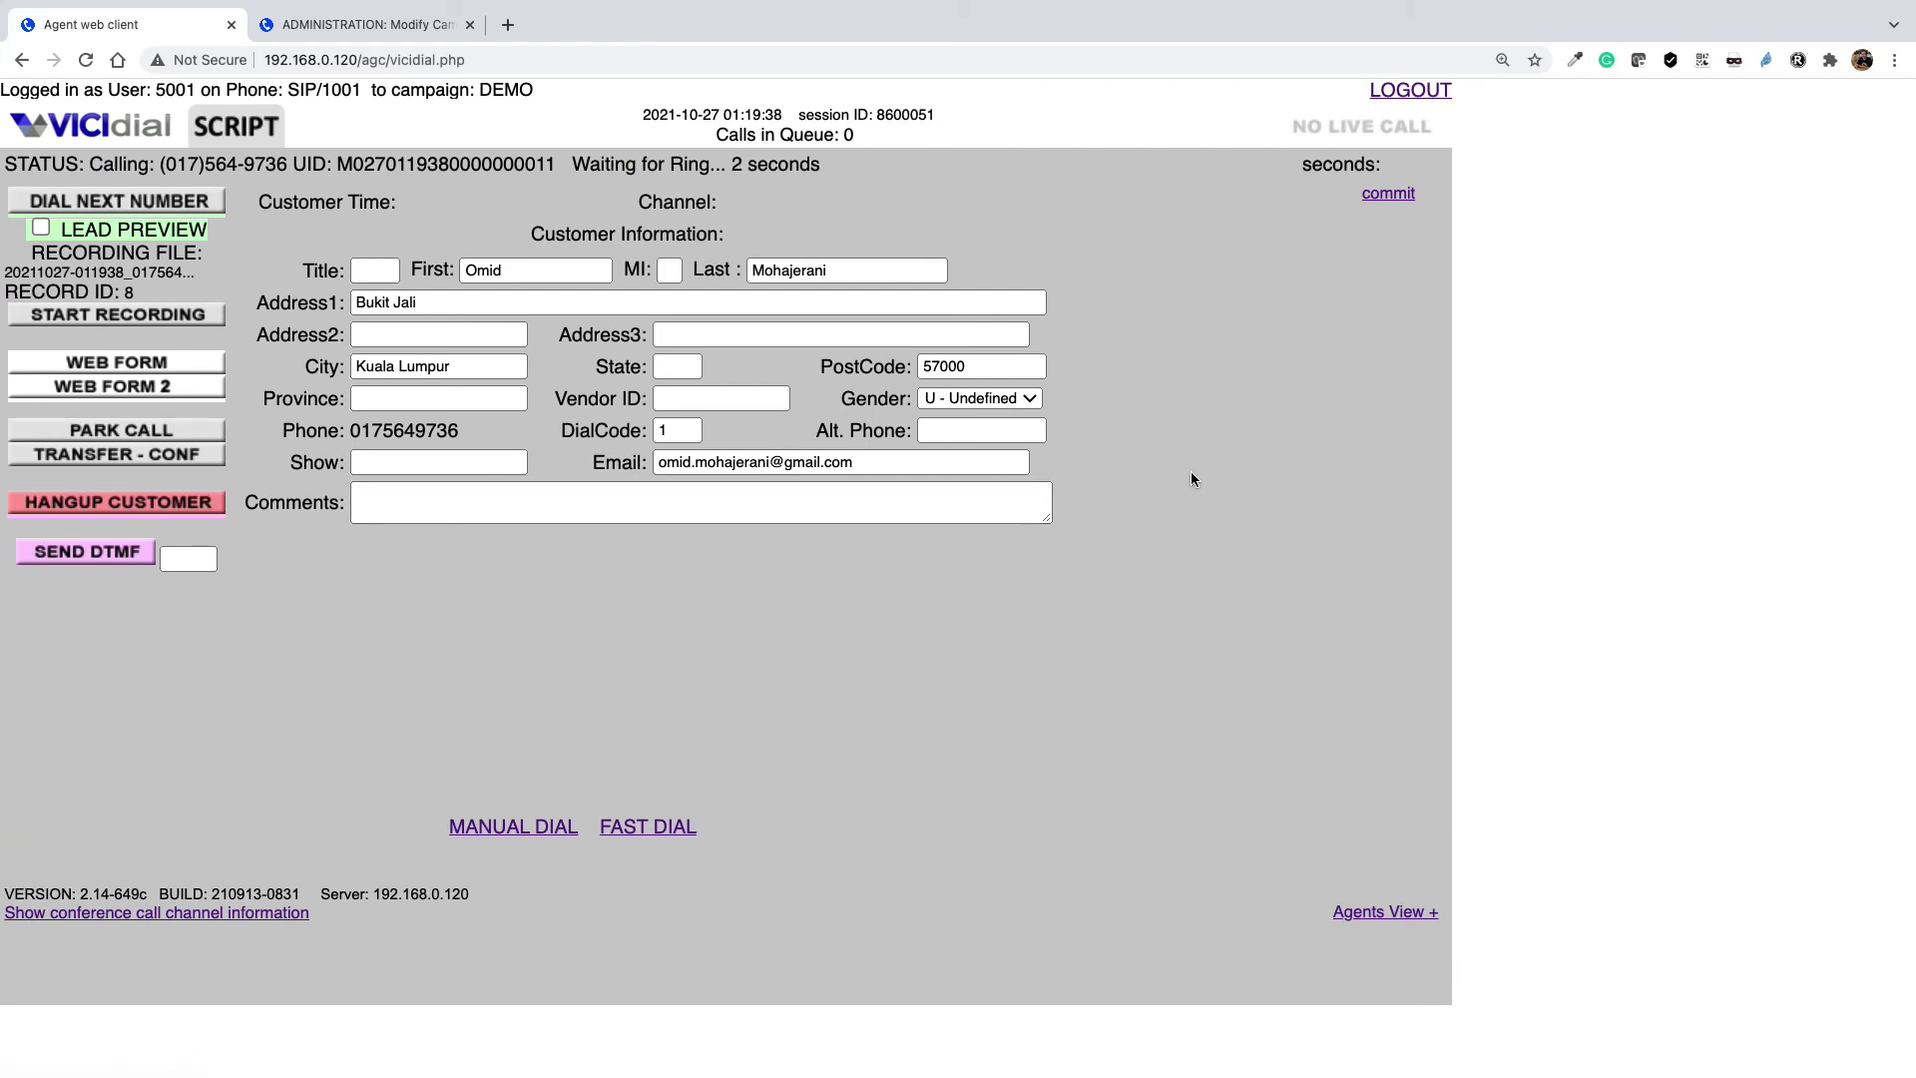
click(213, 502)
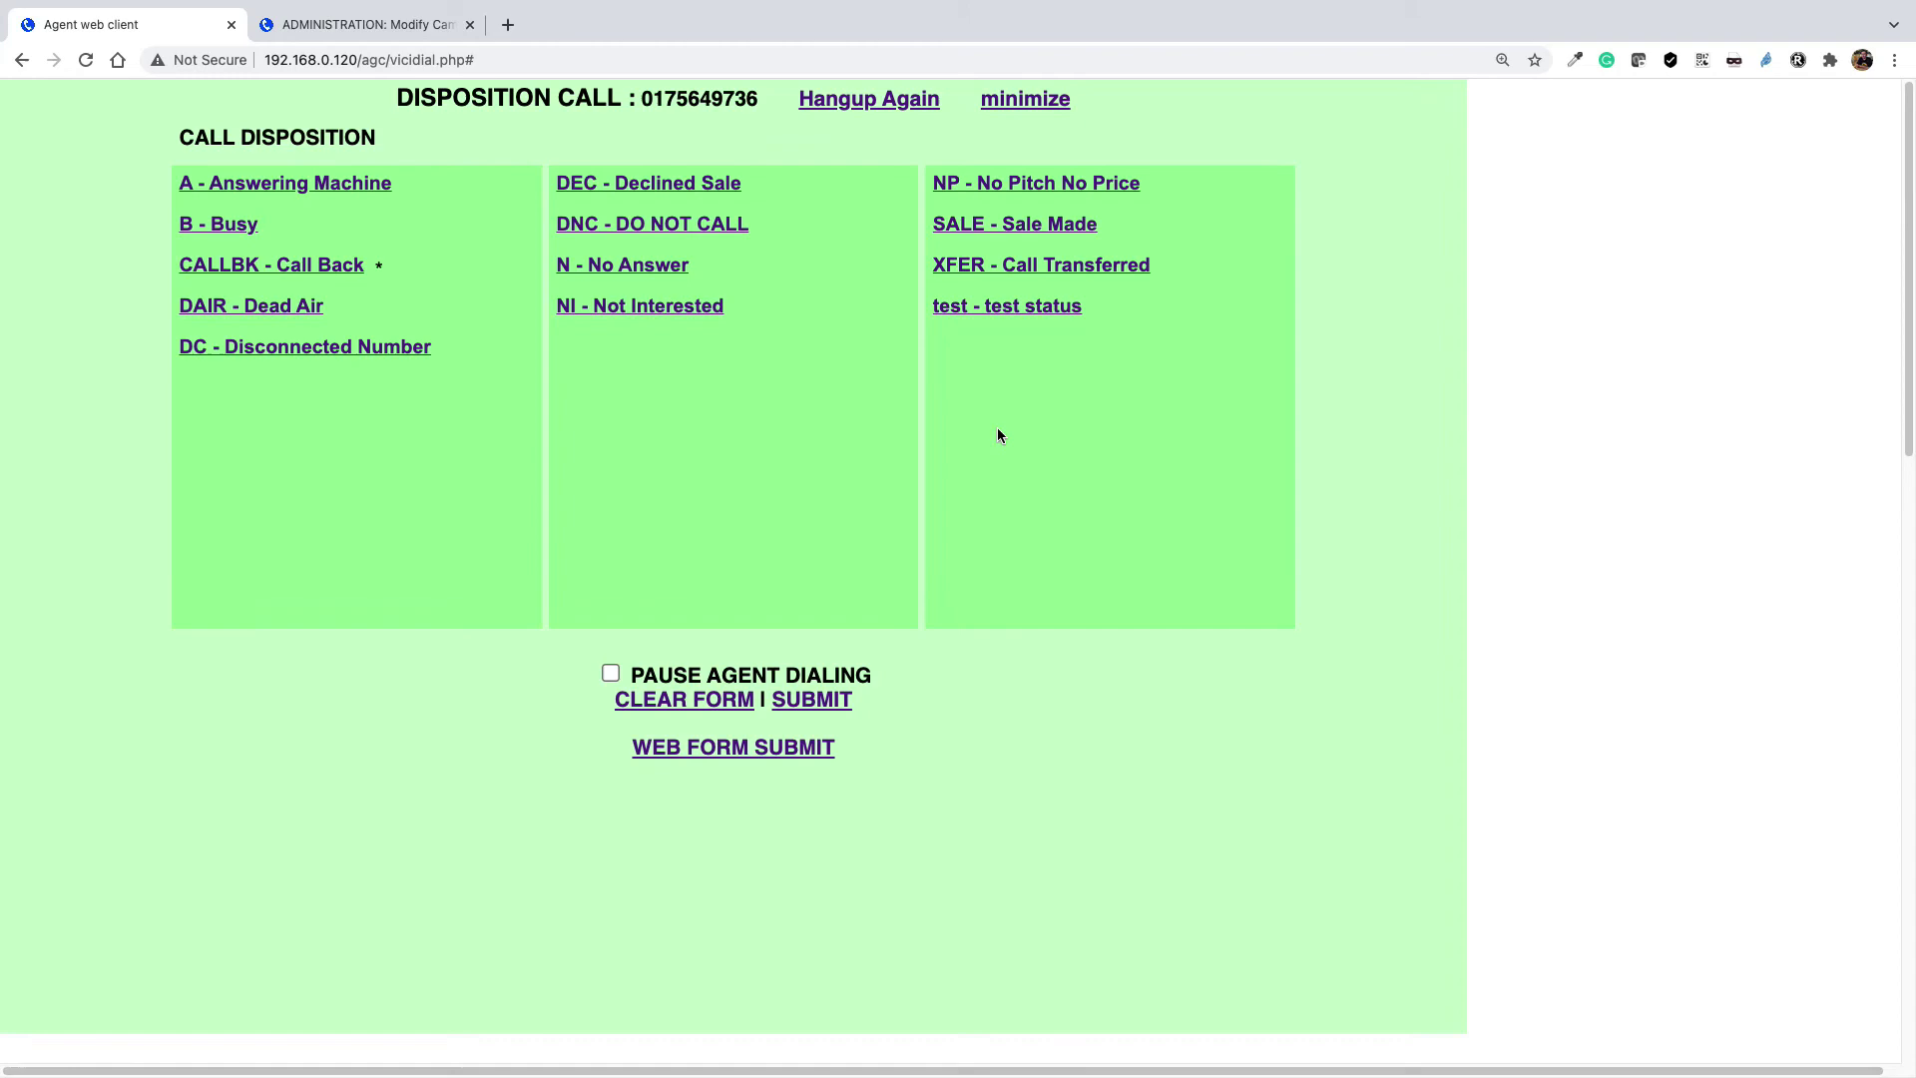
Check that 'test - test status' is selectable for the agent, ending on the campaign Statuses page
click(398, 24)
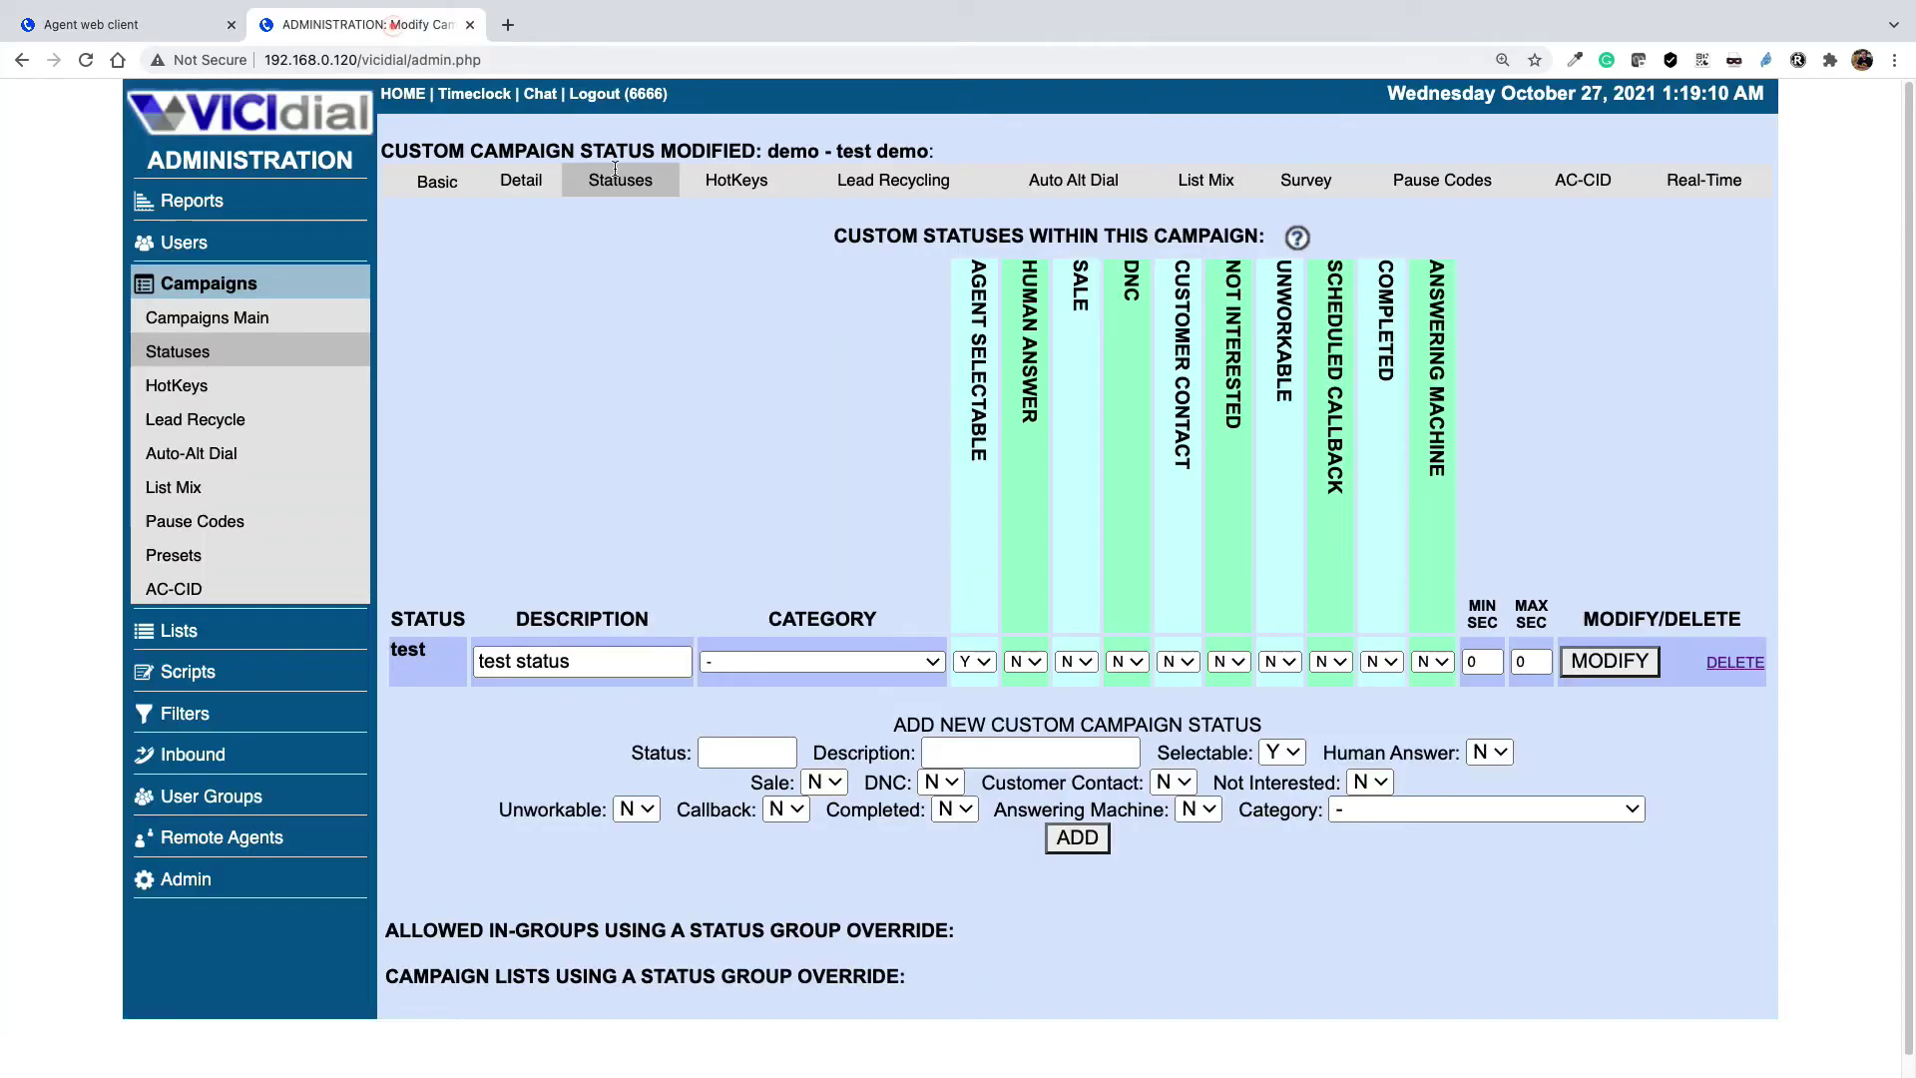
click(118, 24)
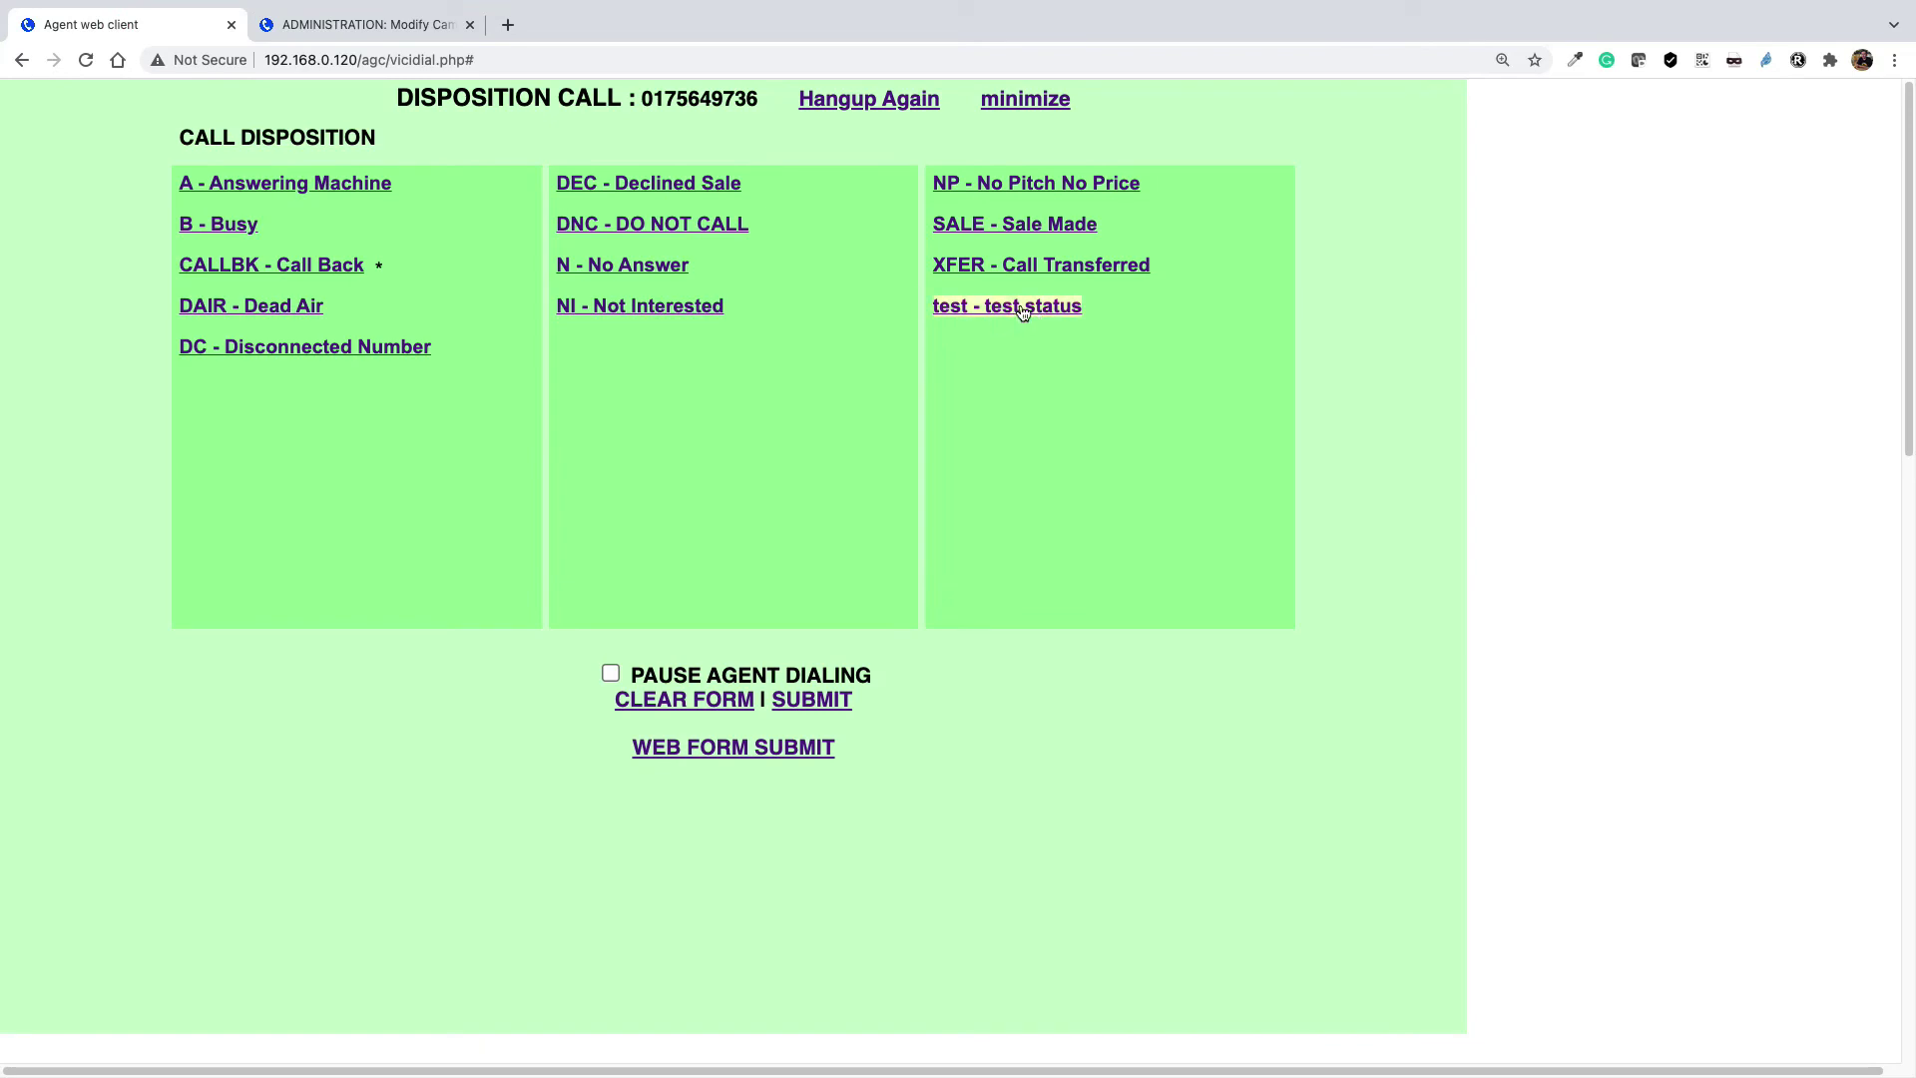
click(369, 24)
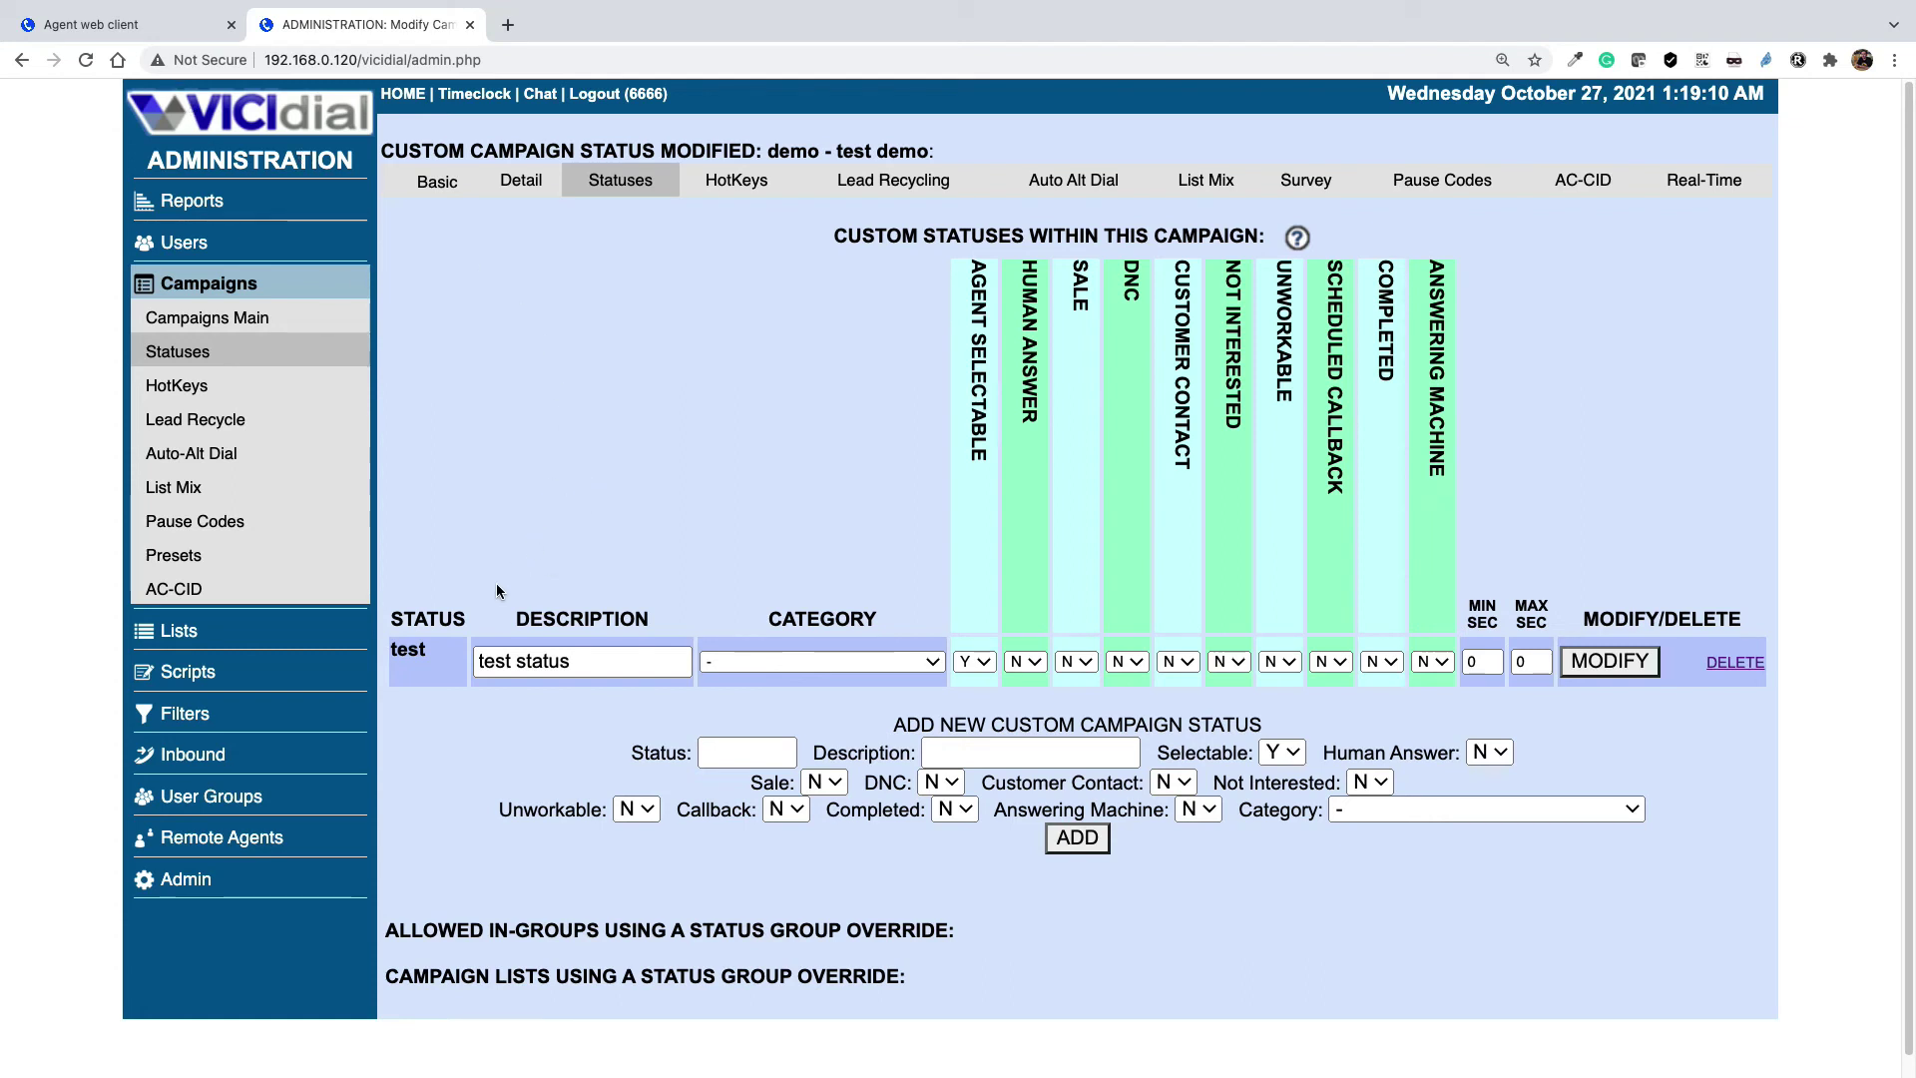
Go to Admin > System Statuses and scroll through the built-in statuses list
click(191, 885)
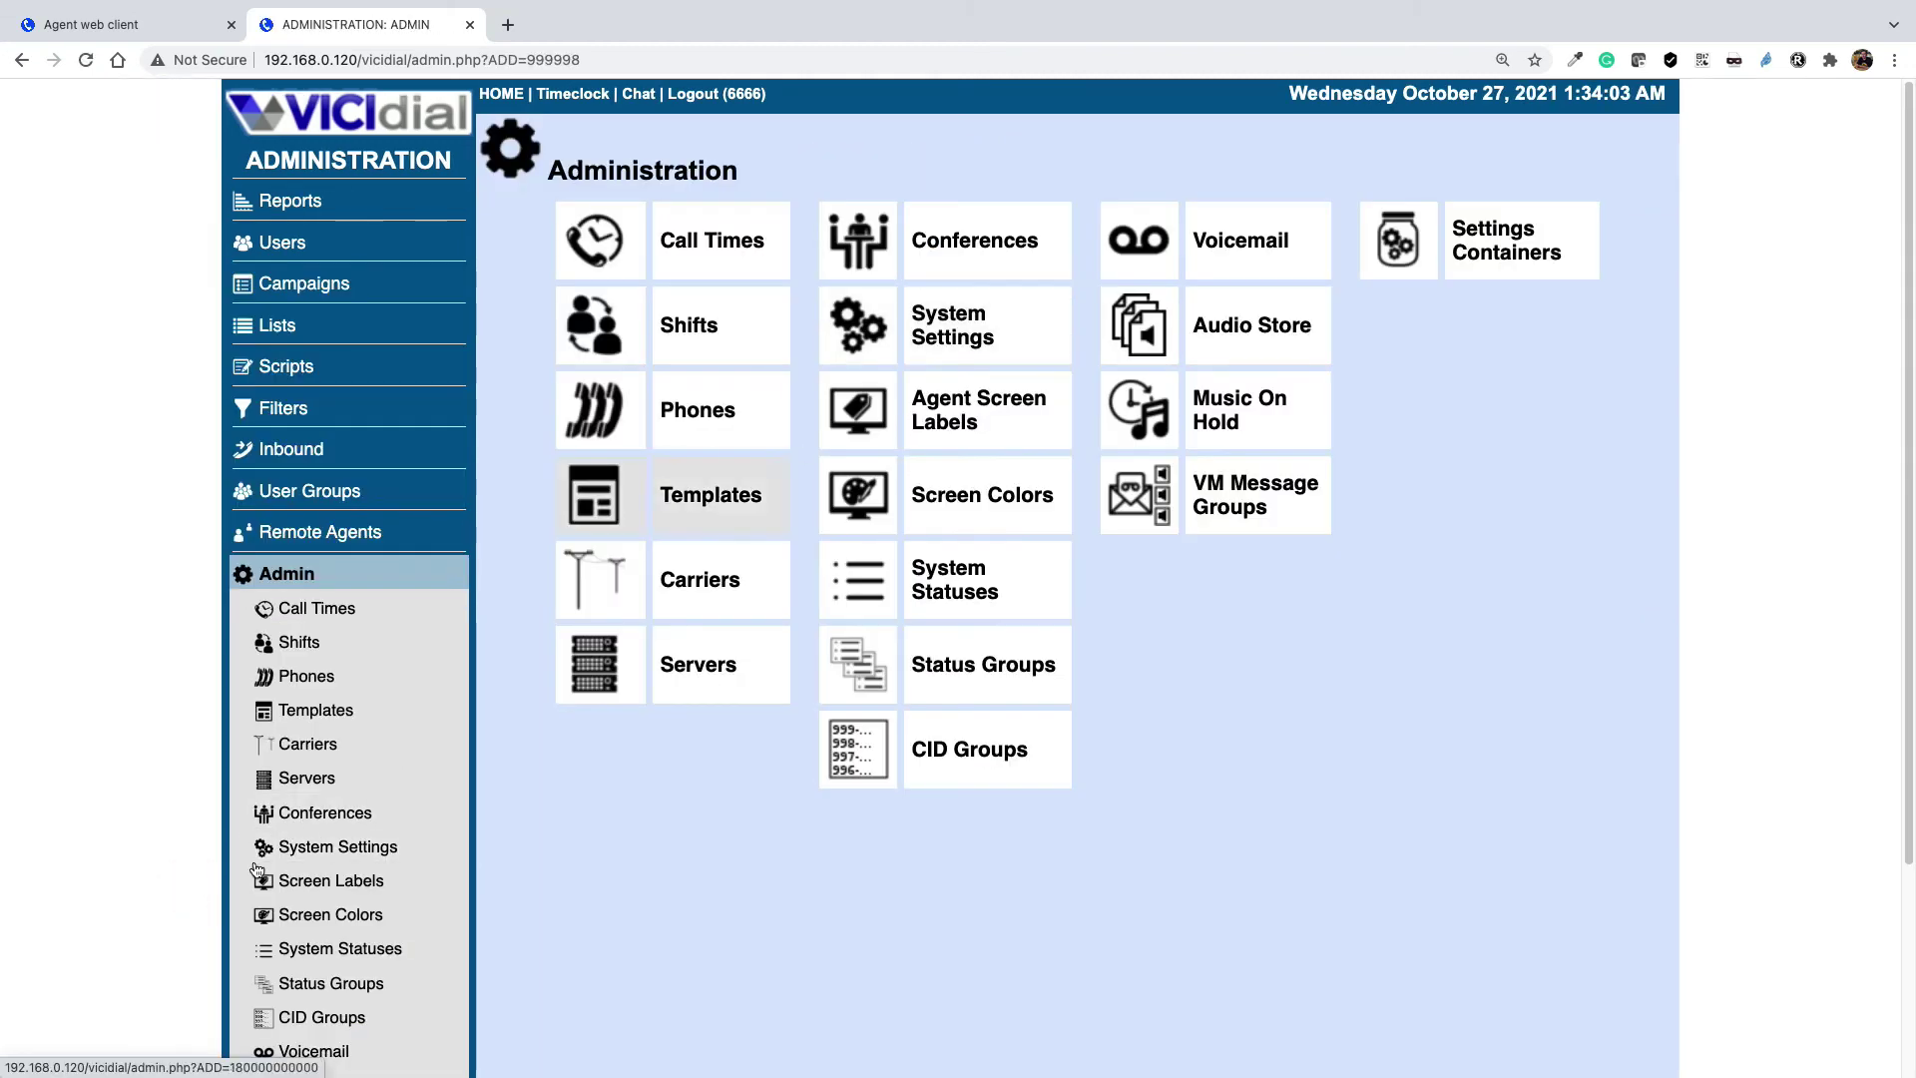
click(948, 587)
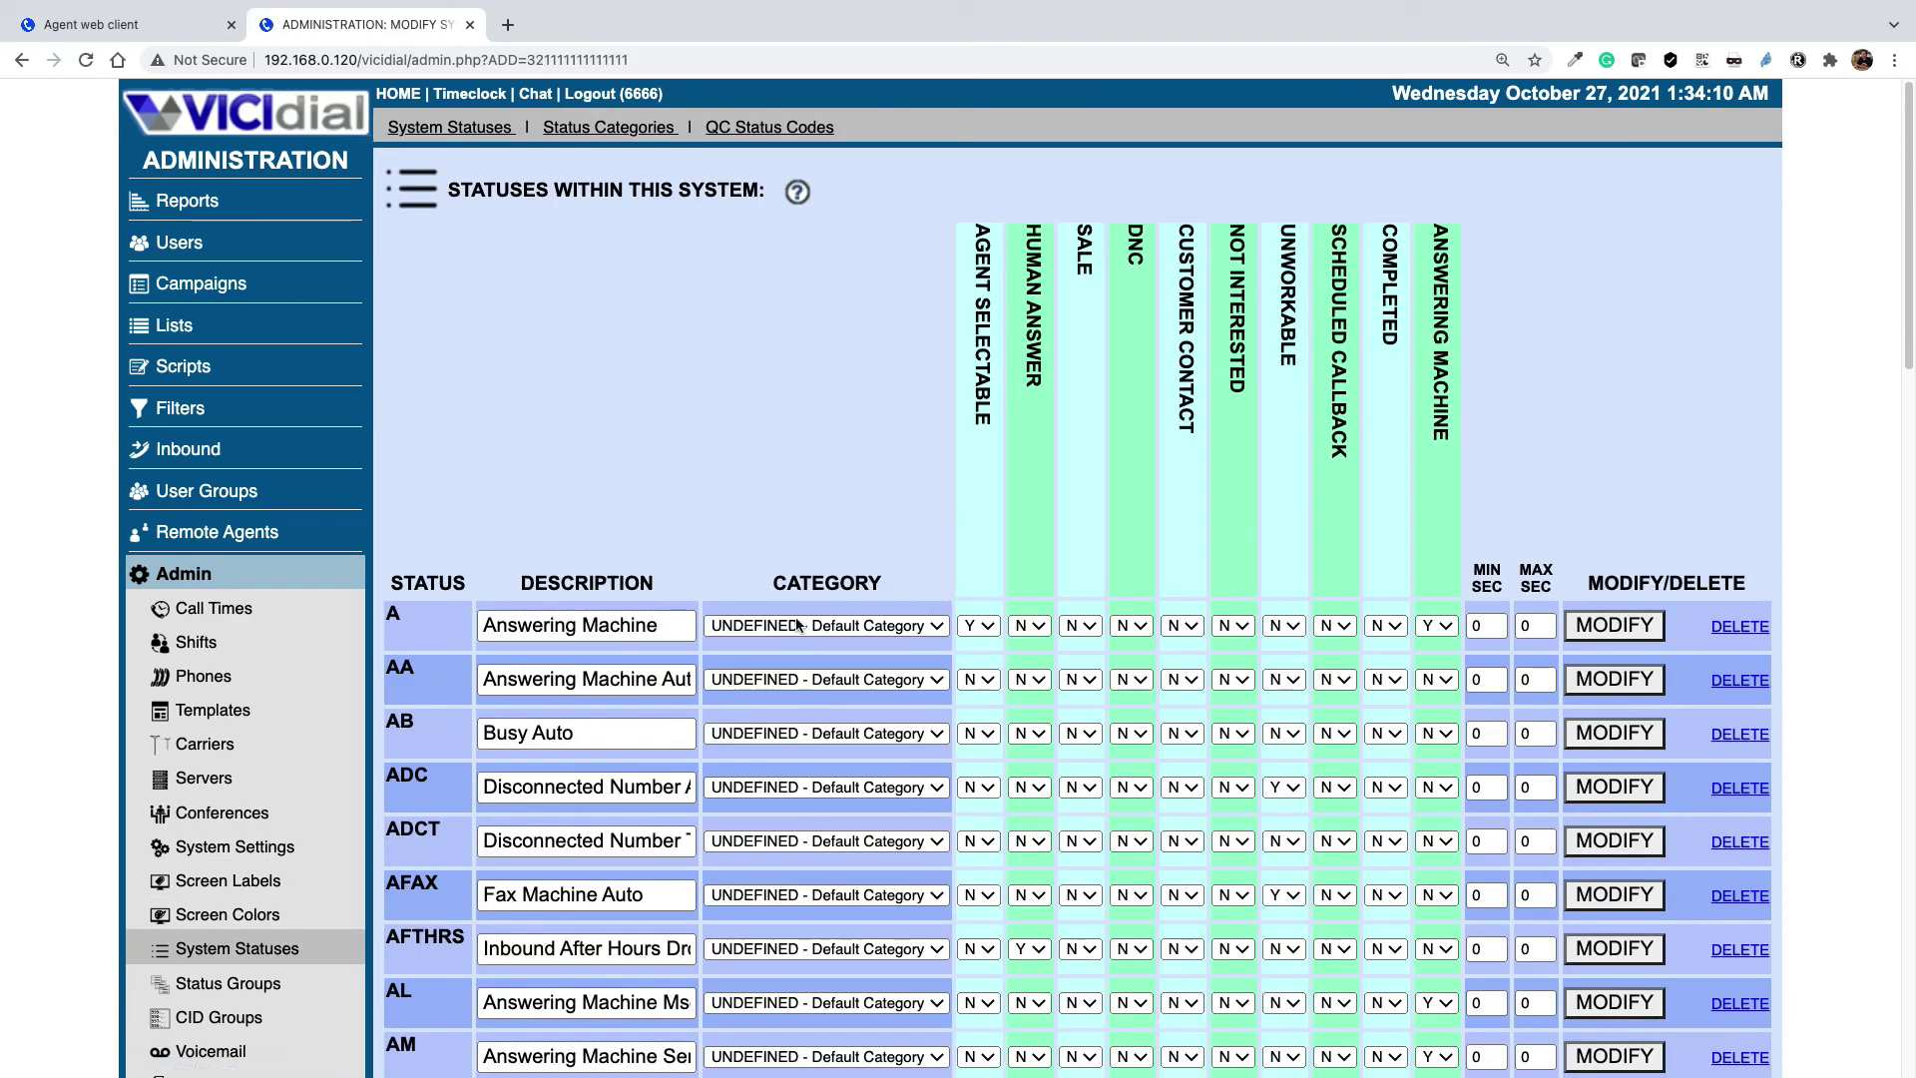
scroll(619, 644, down, 3)
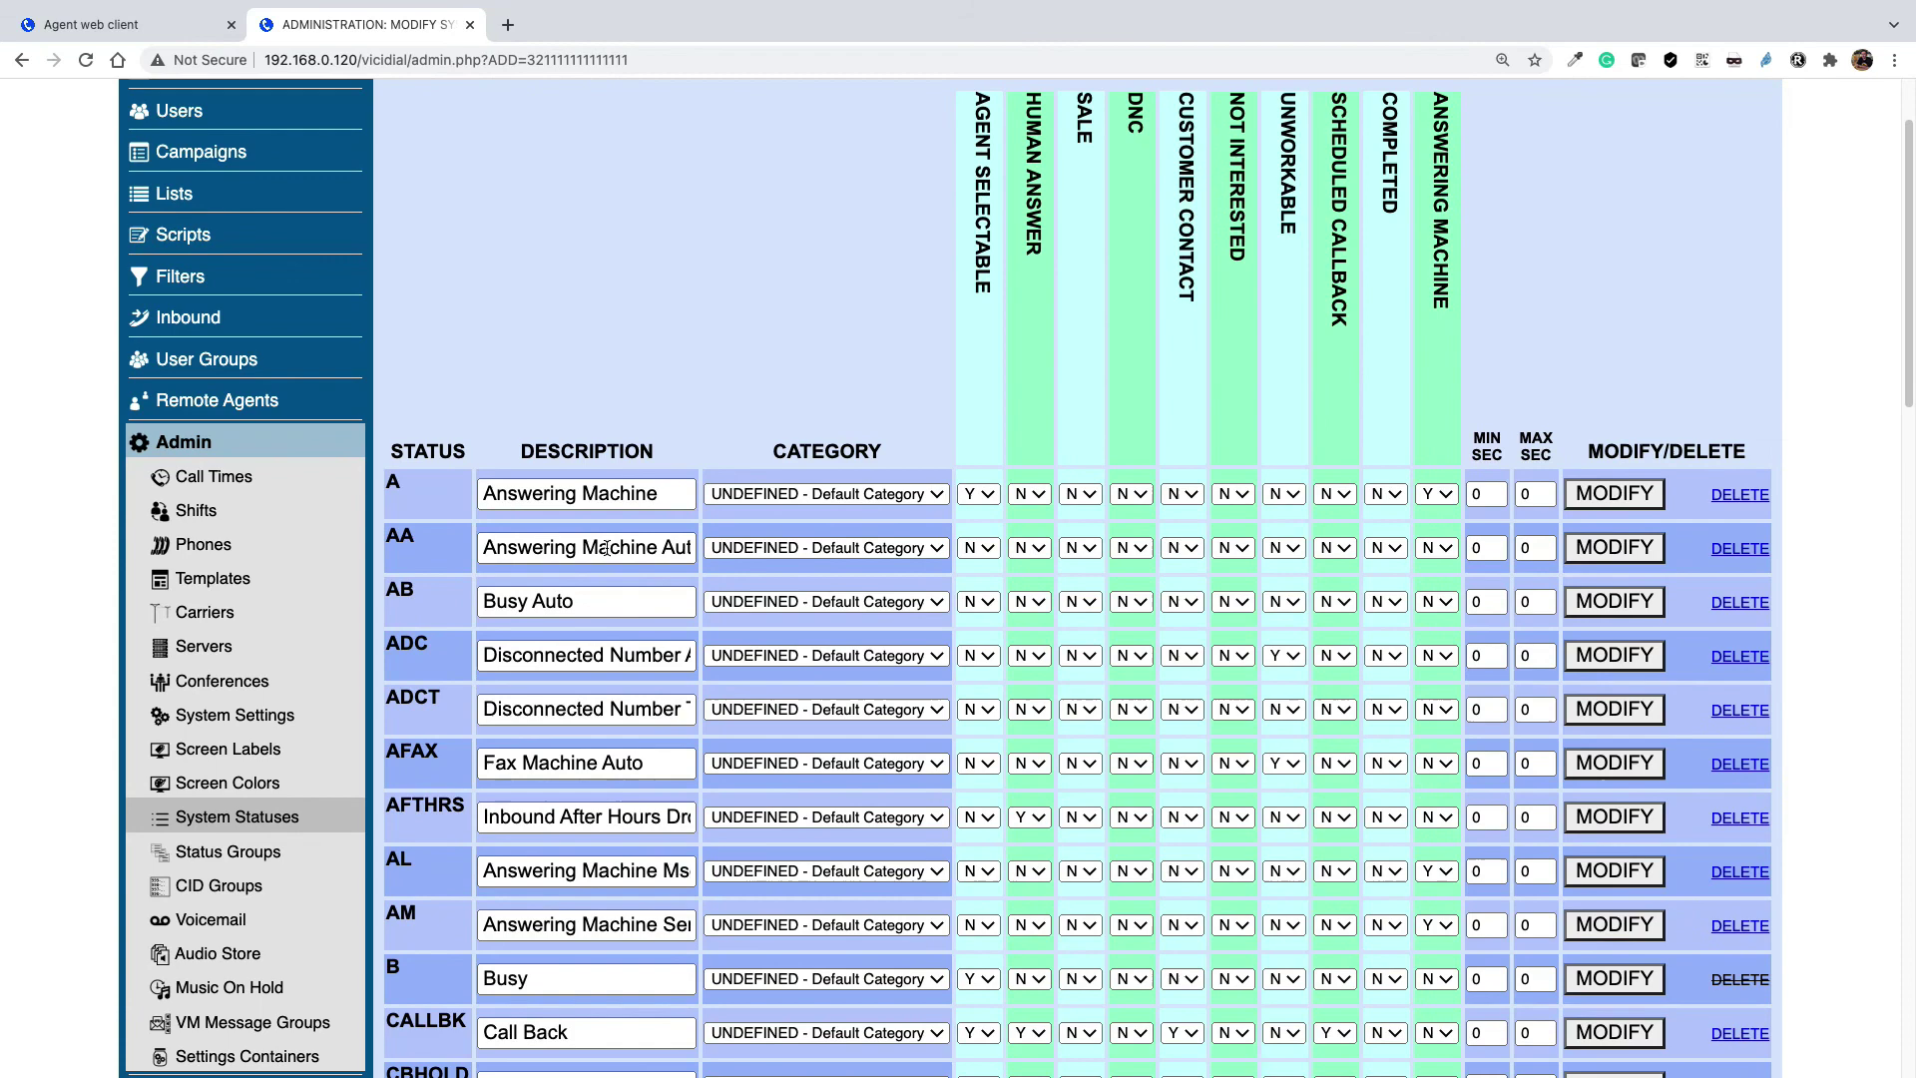
scroll(606, 548, down, 3)
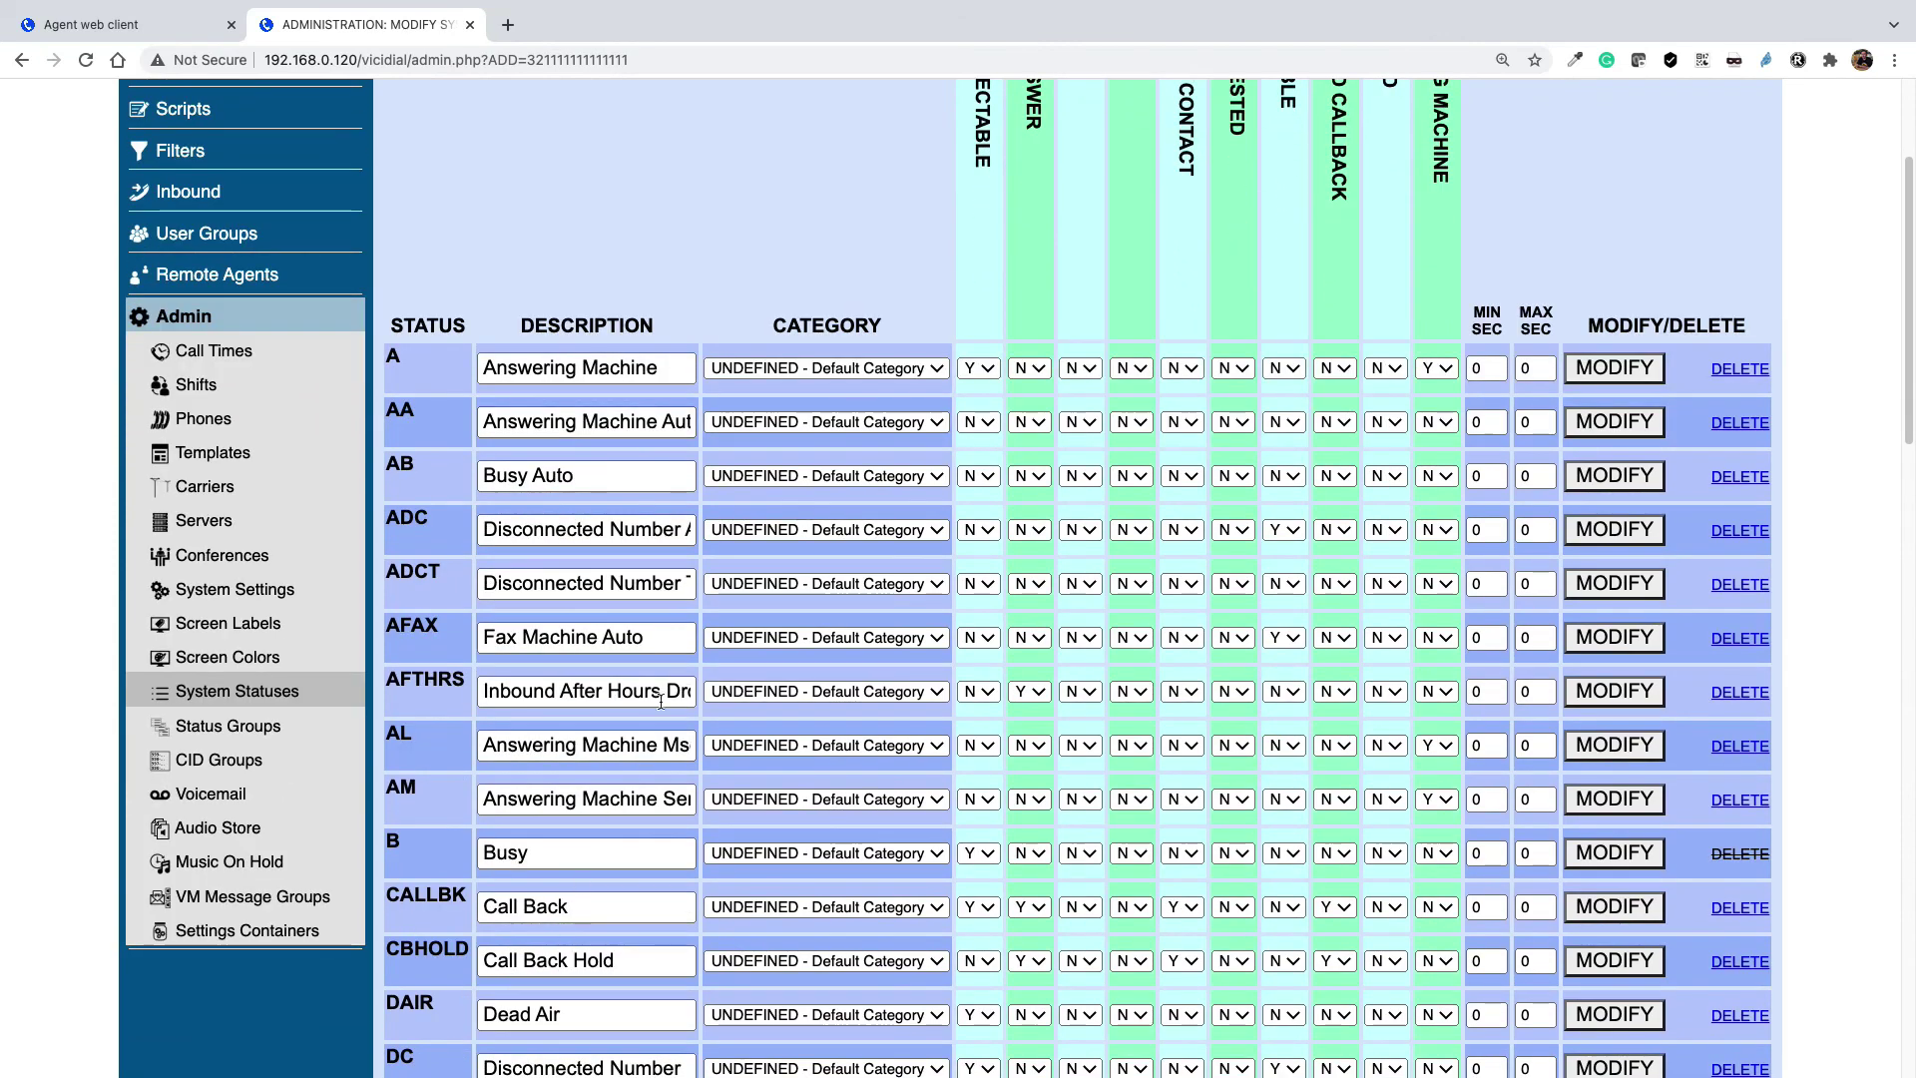
scroll(667, 689, up, 4)
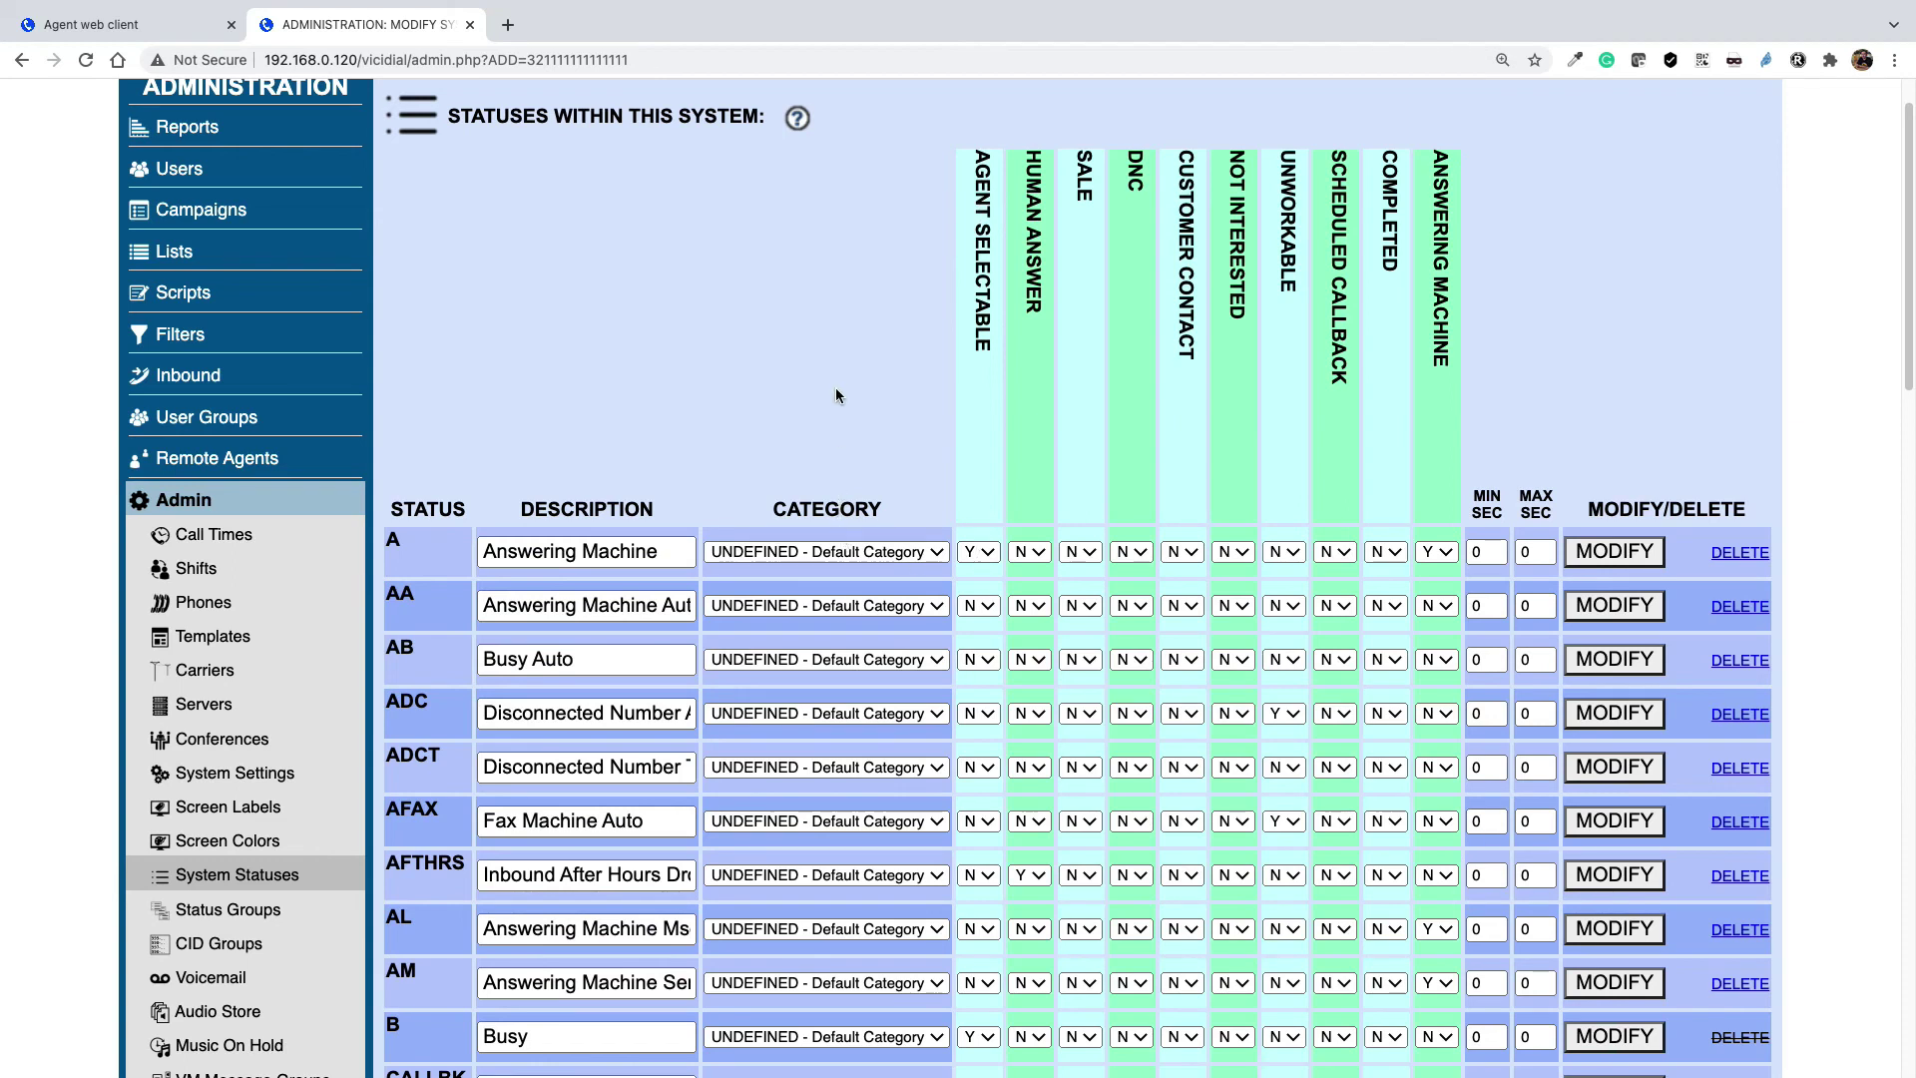
scroll(836, 398, down, 1)
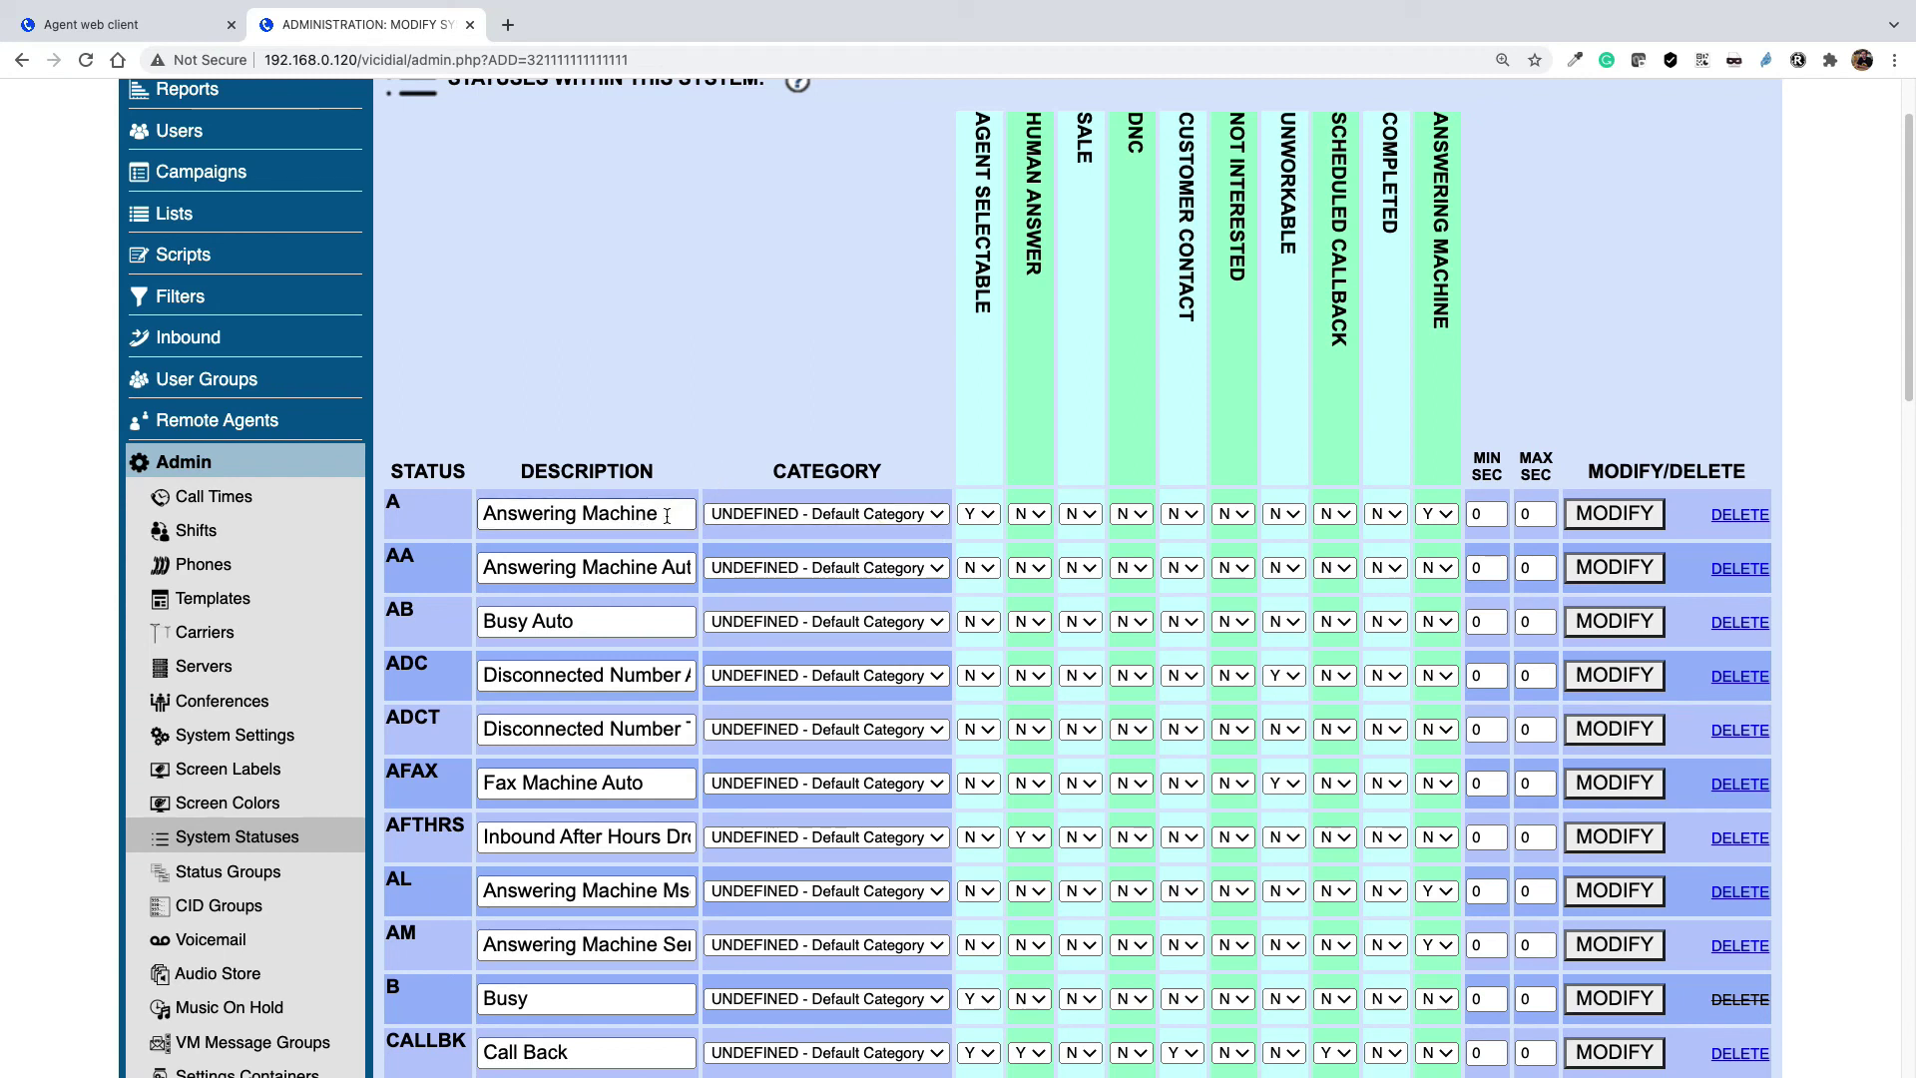
Save status A (Answering Machine) with Agent Selectable set to N, then log the agent out
drag(665, 513, 452, 522)
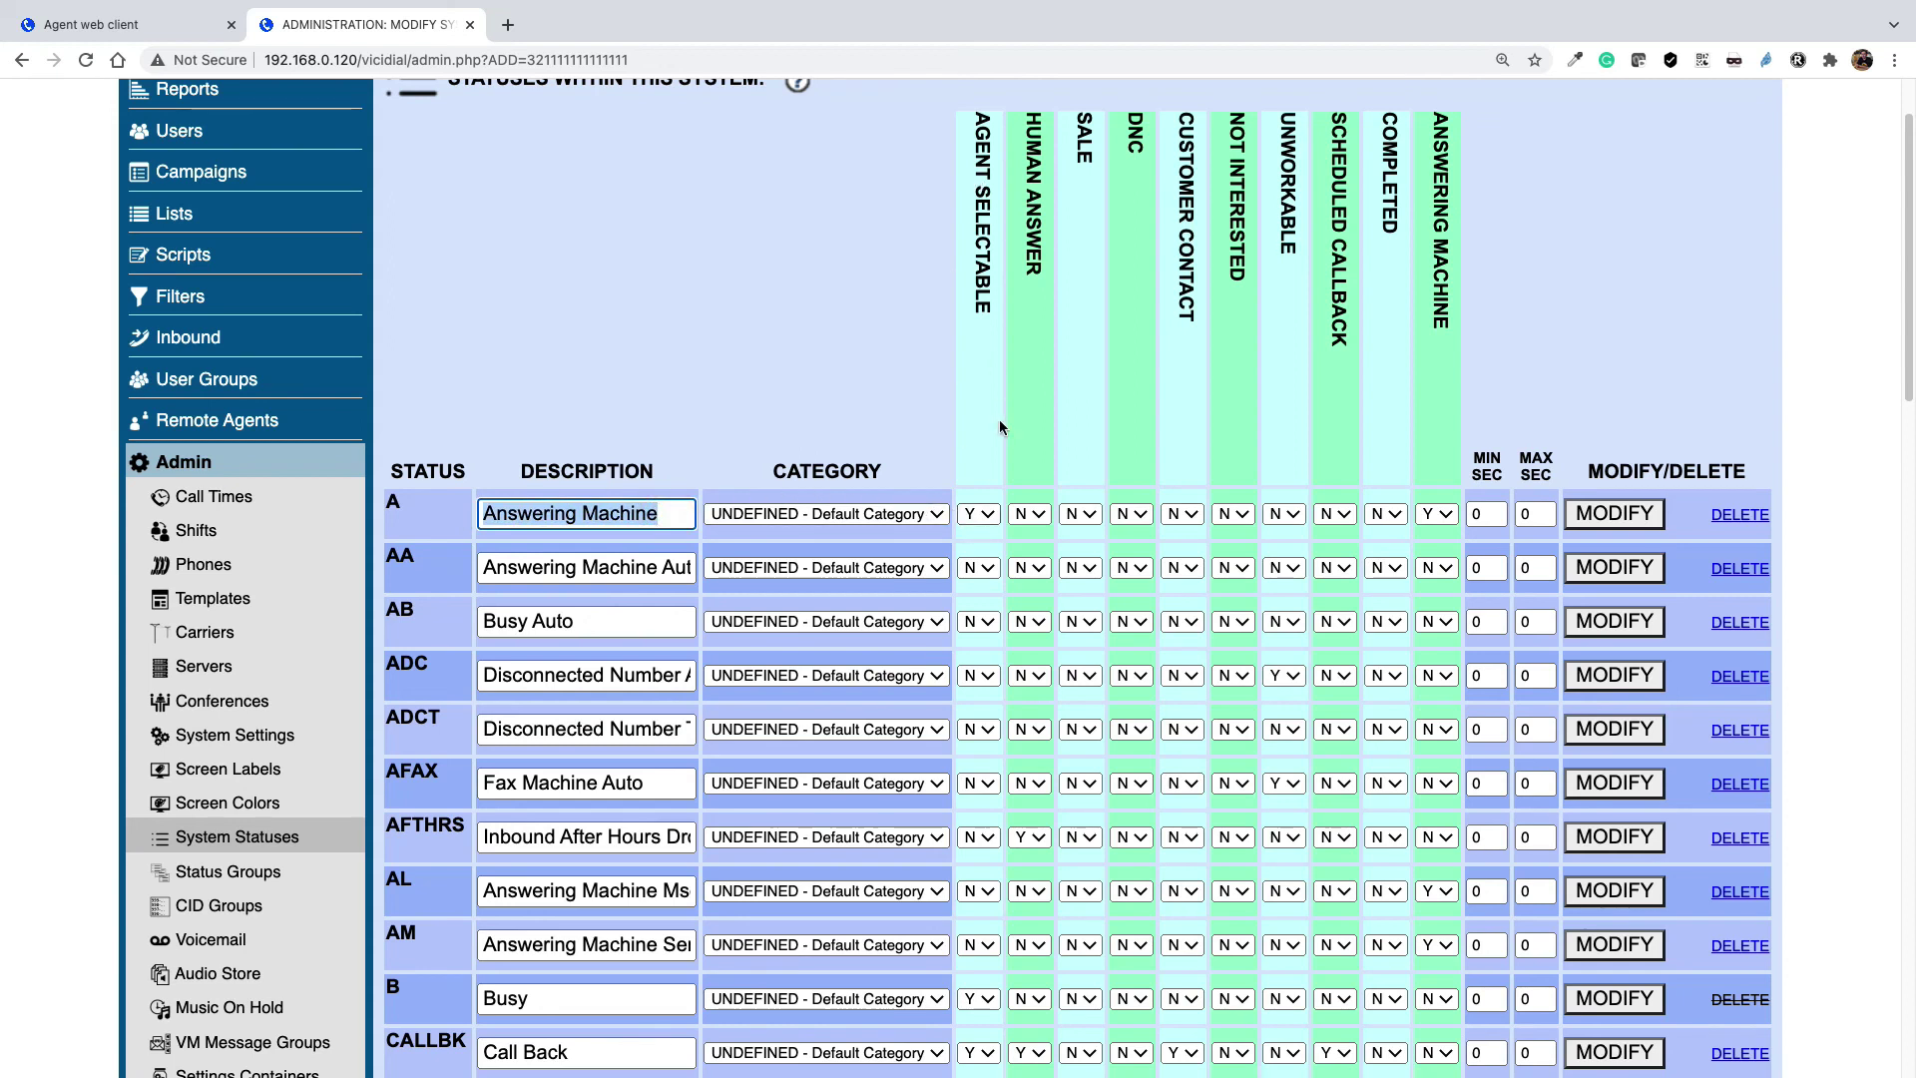
click(968, 515)
click(976, 490)
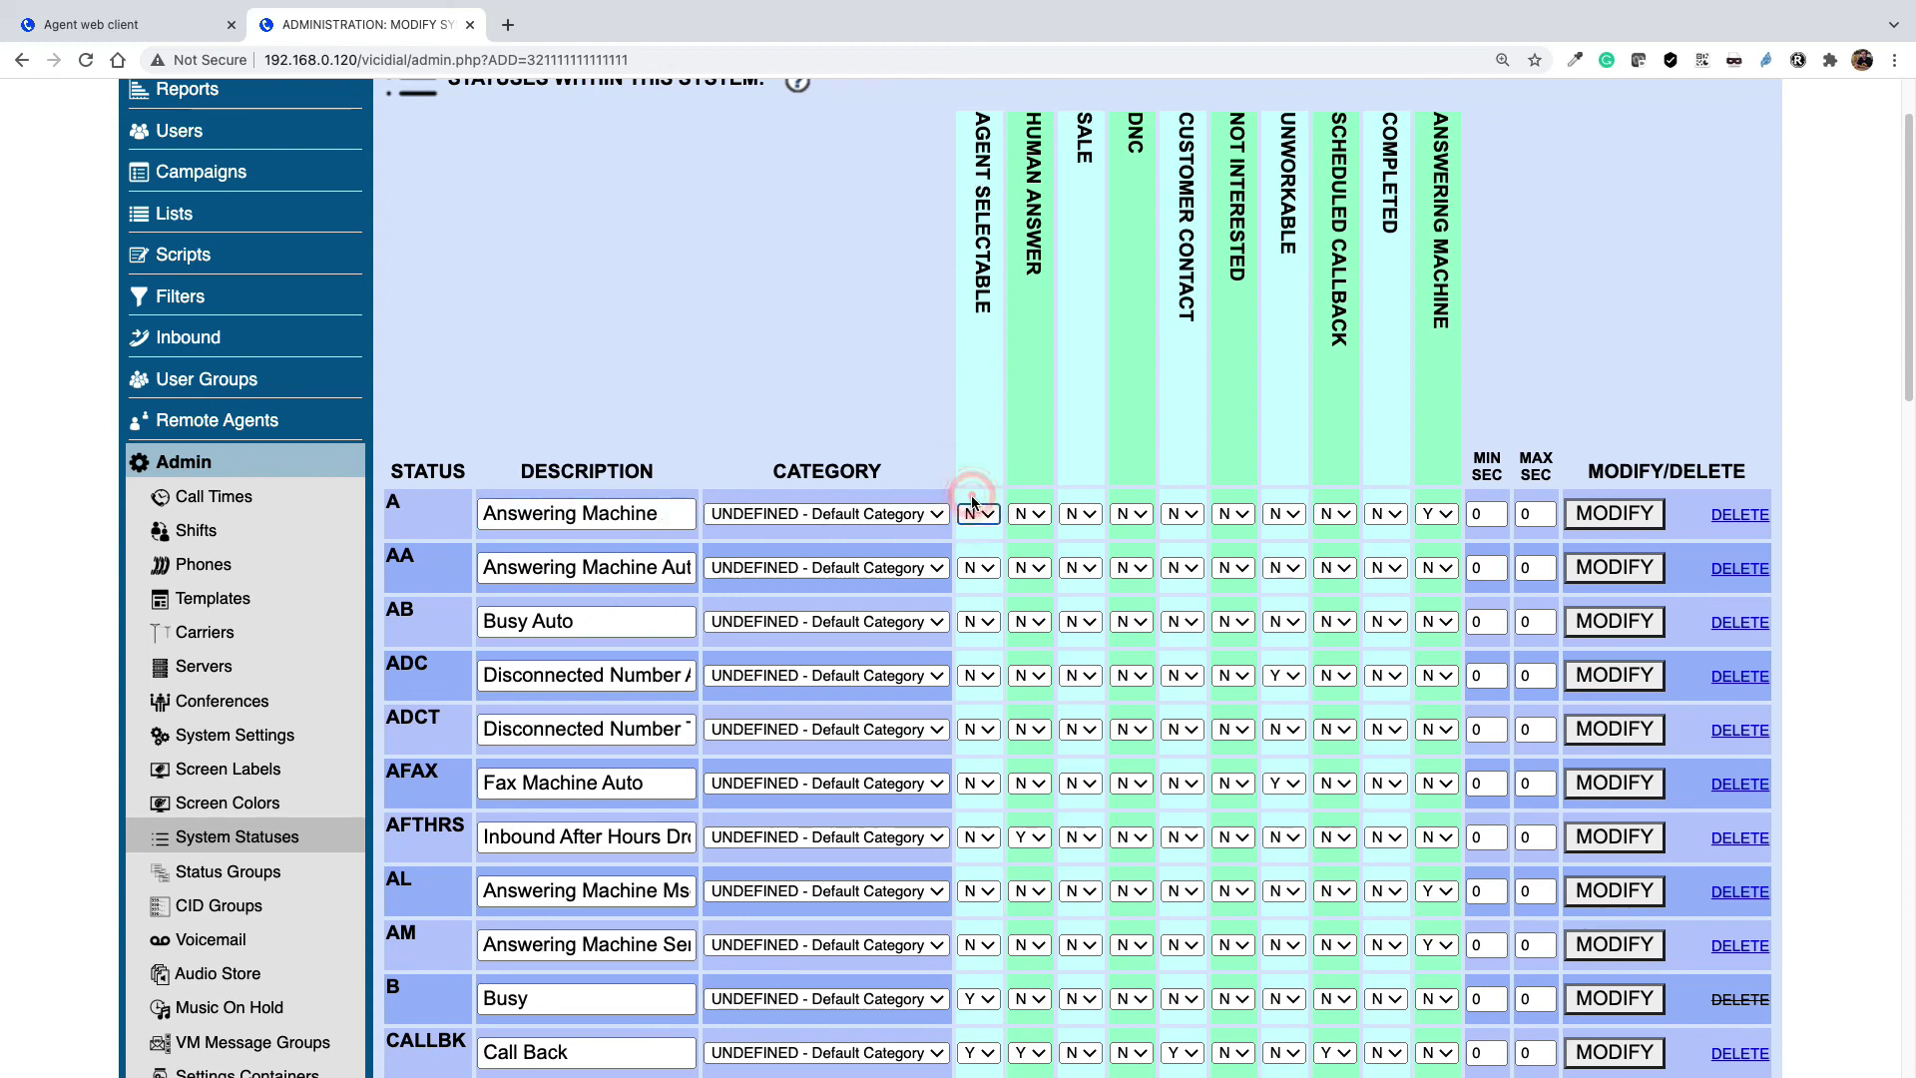
click(1638, 519)
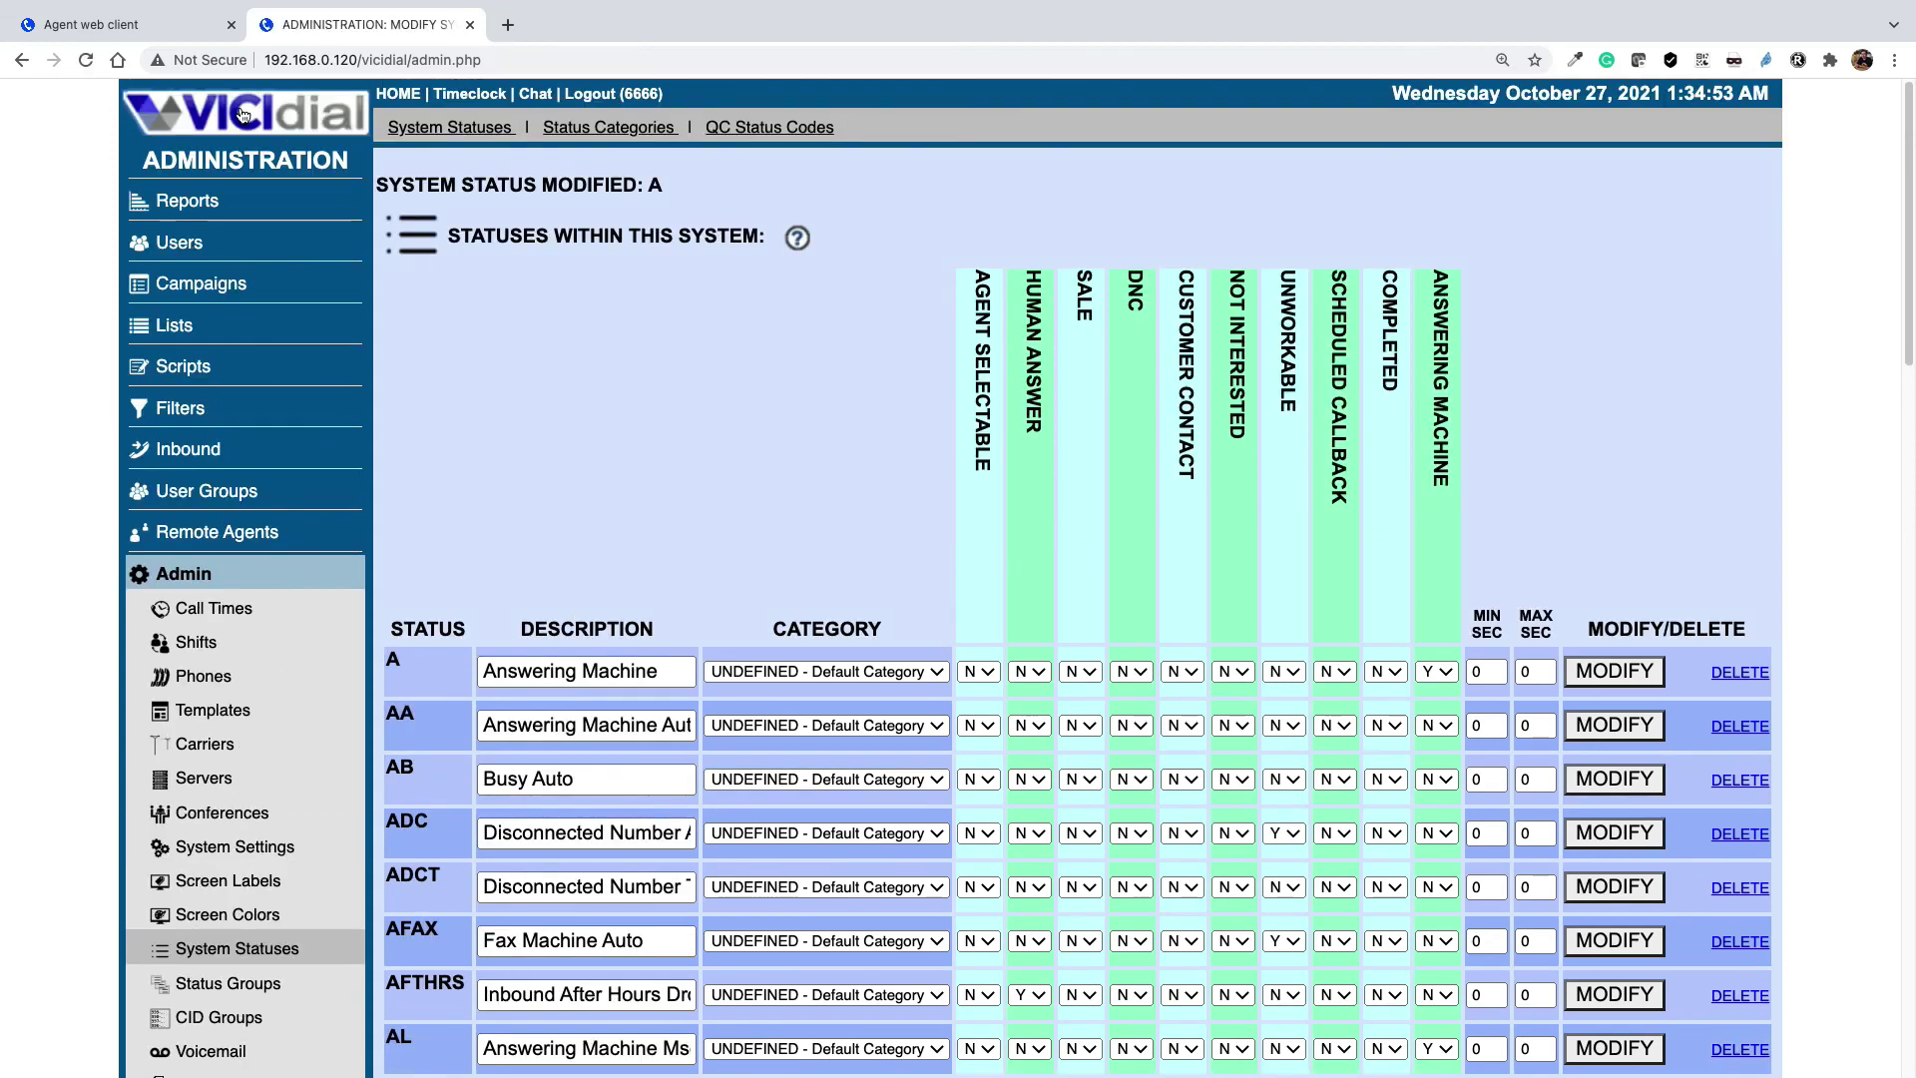
click(133, 27)
click(1433, 93)
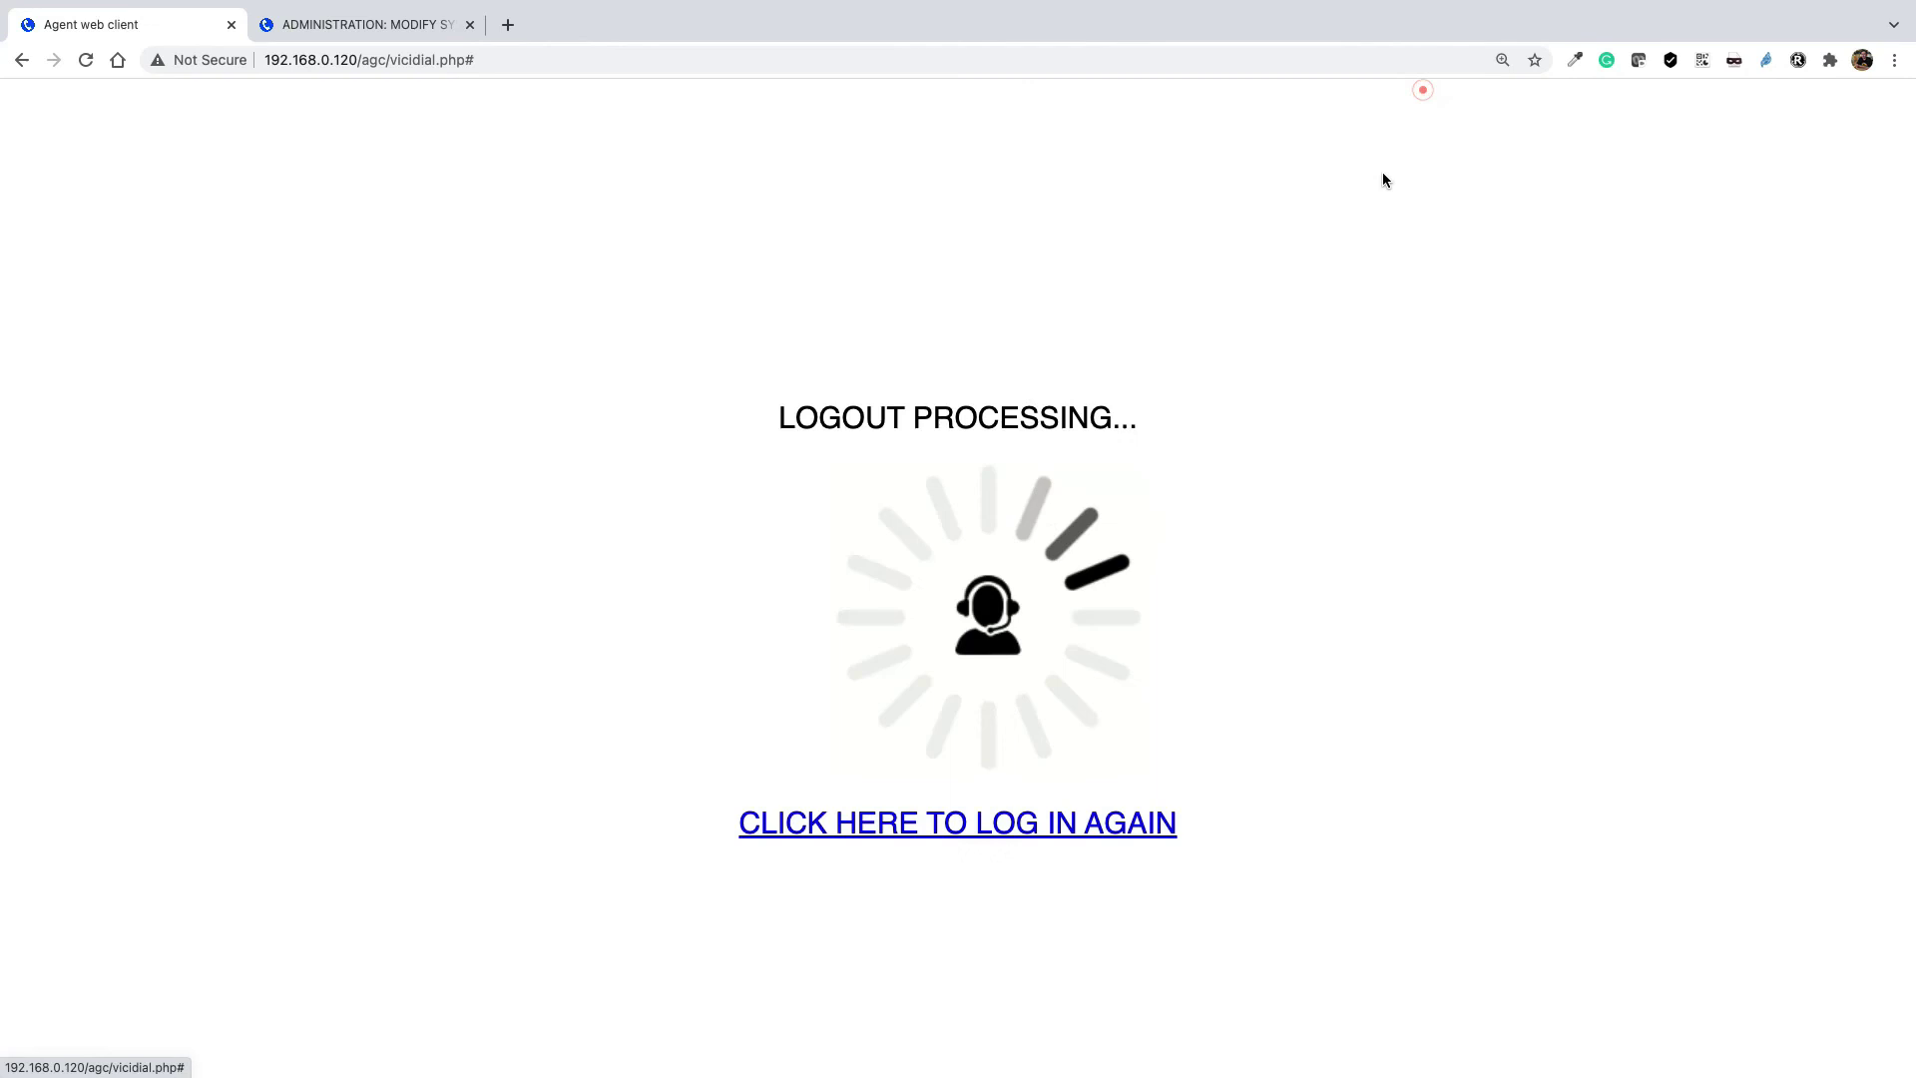
Log the agent back in, manually dial test number 11111, and hang up the call
click(1011, 836)
click(836, 523)
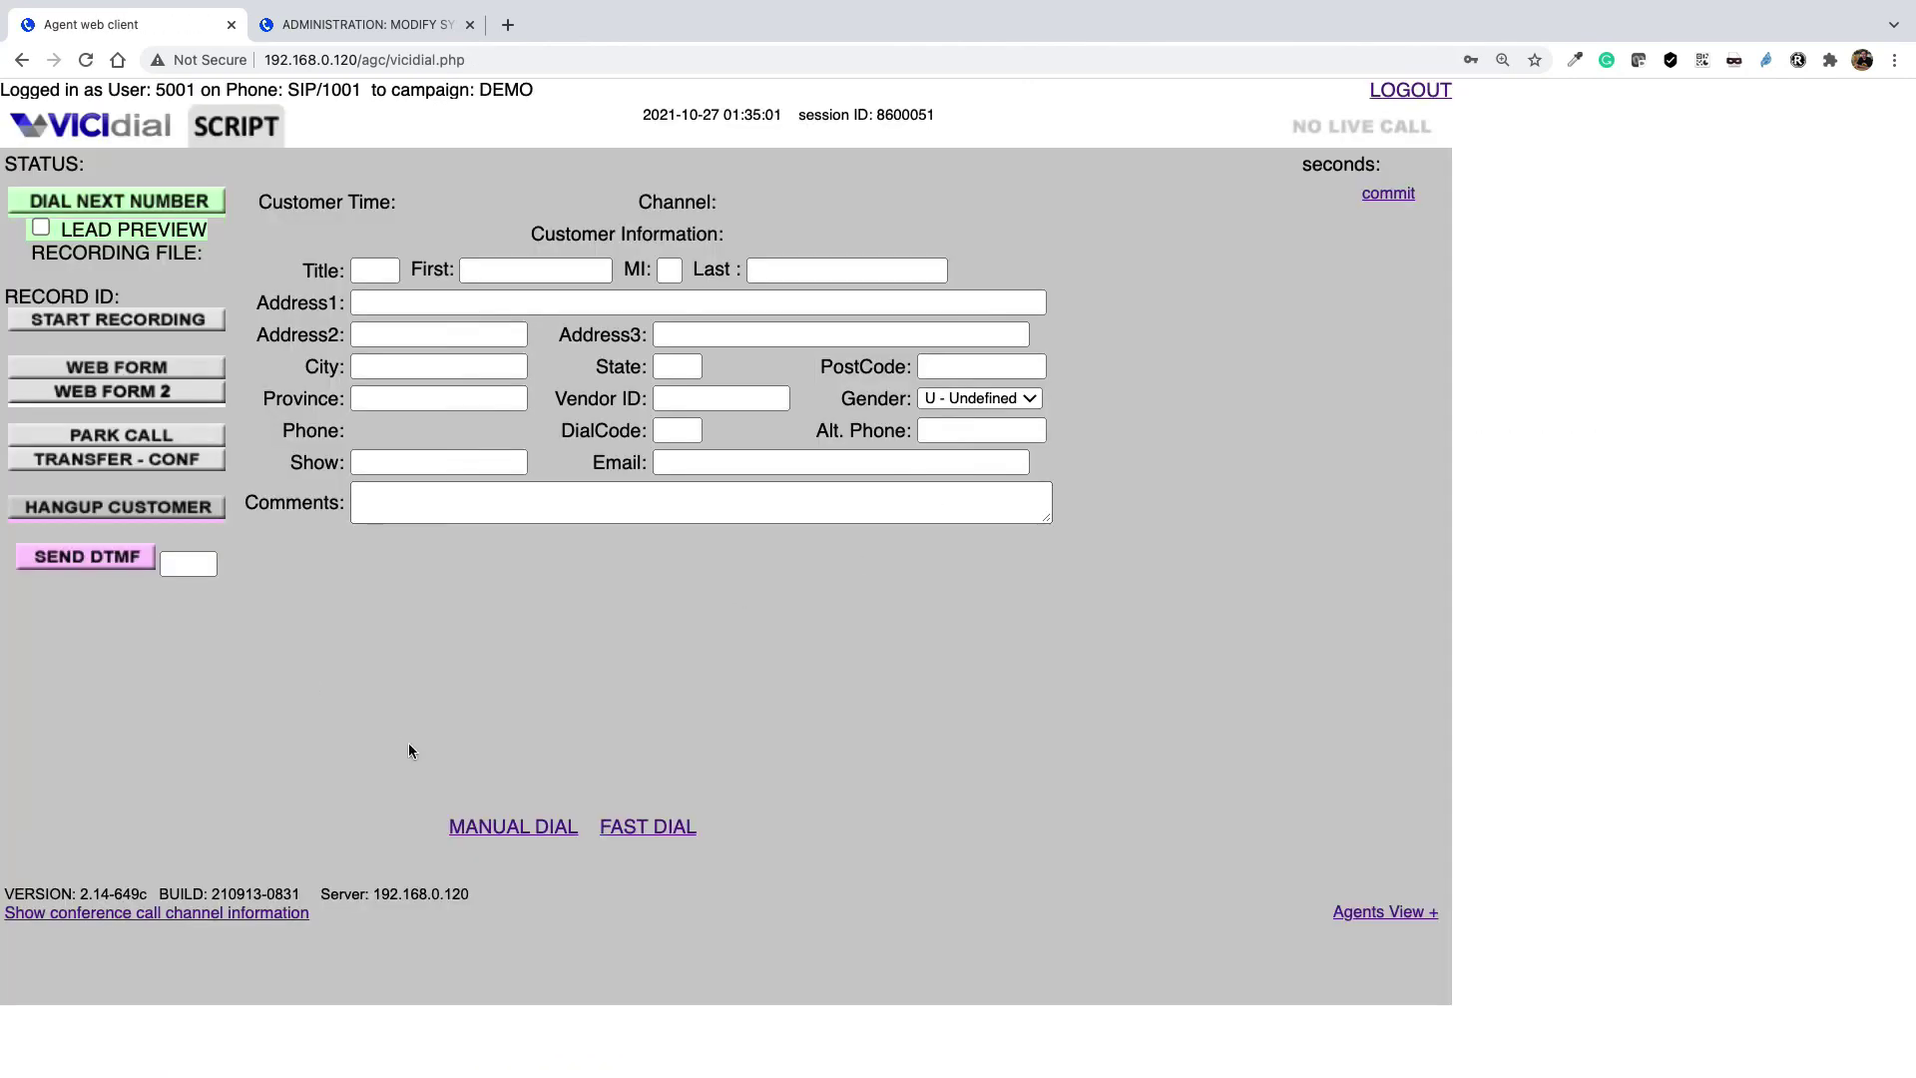
click(534, 828)
click(365, 285)
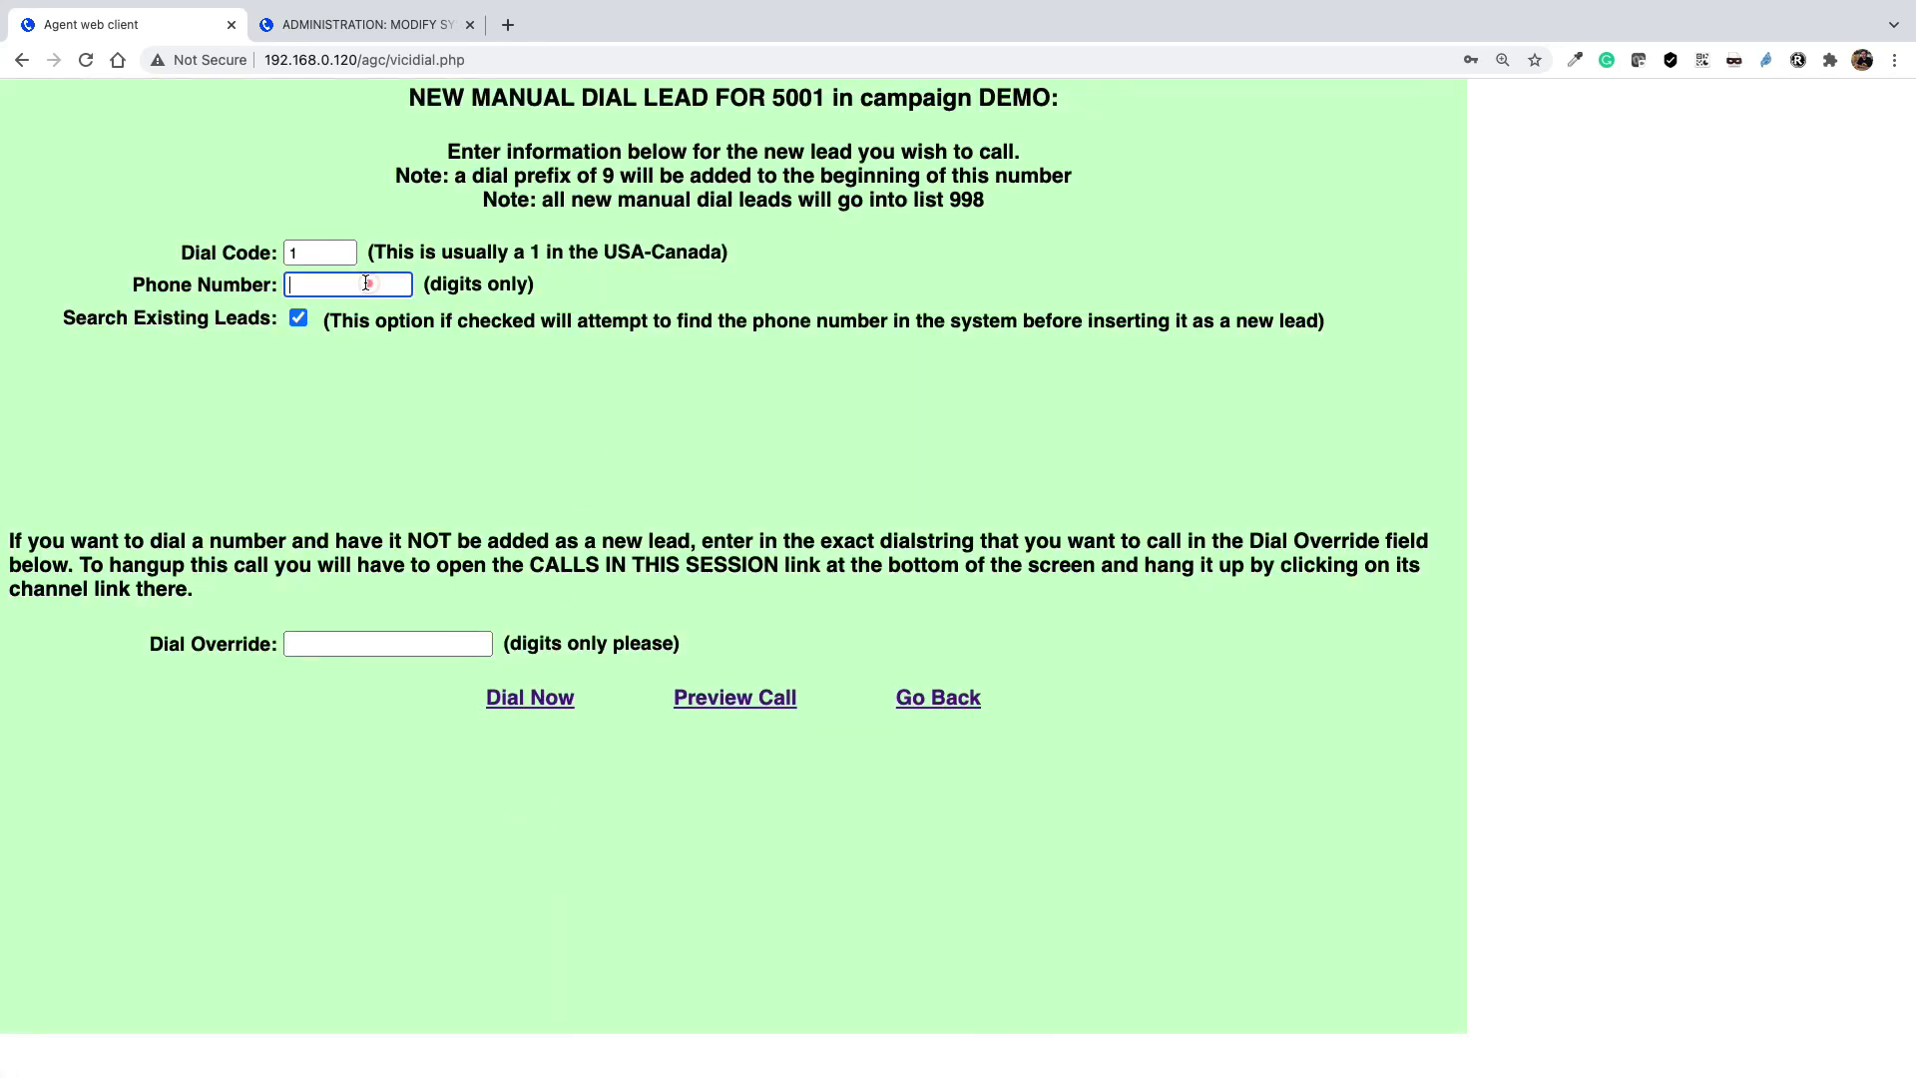
text(11111)
click(544, 698)
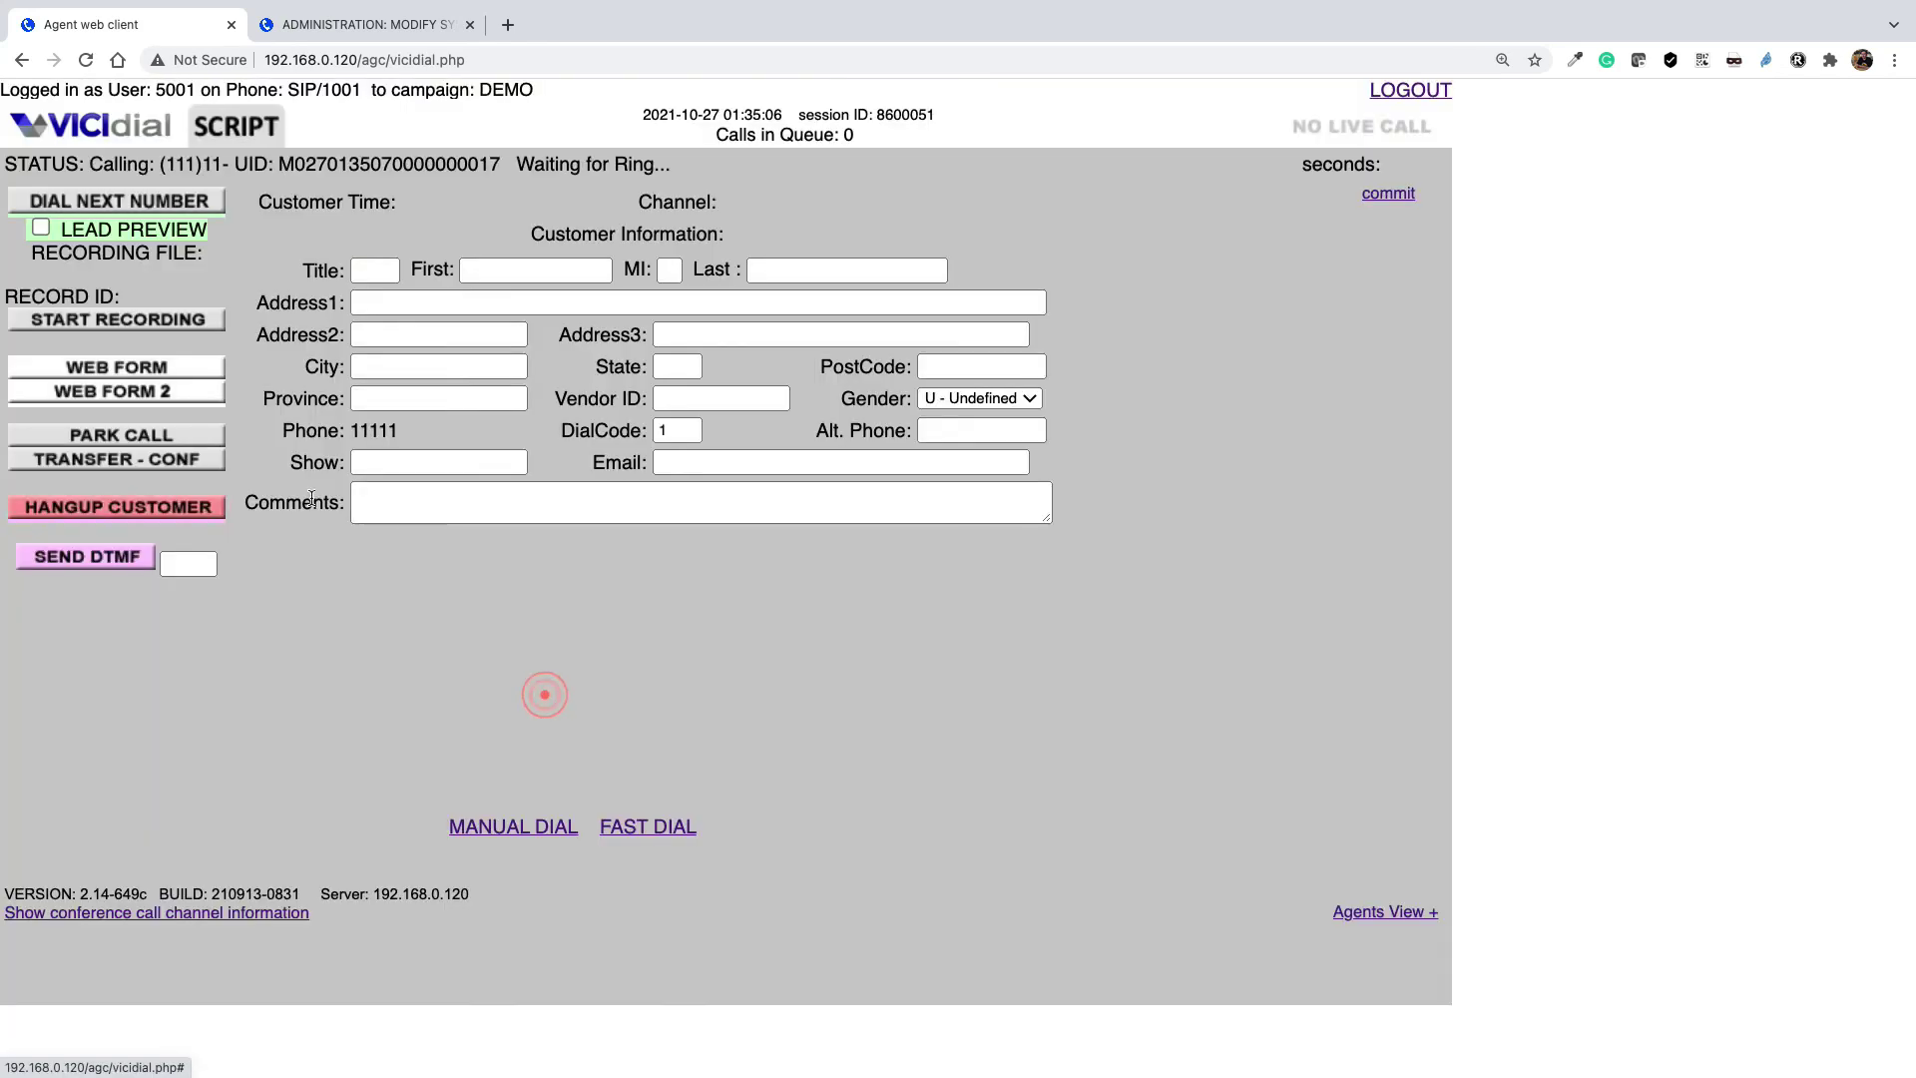
click(138, 503)
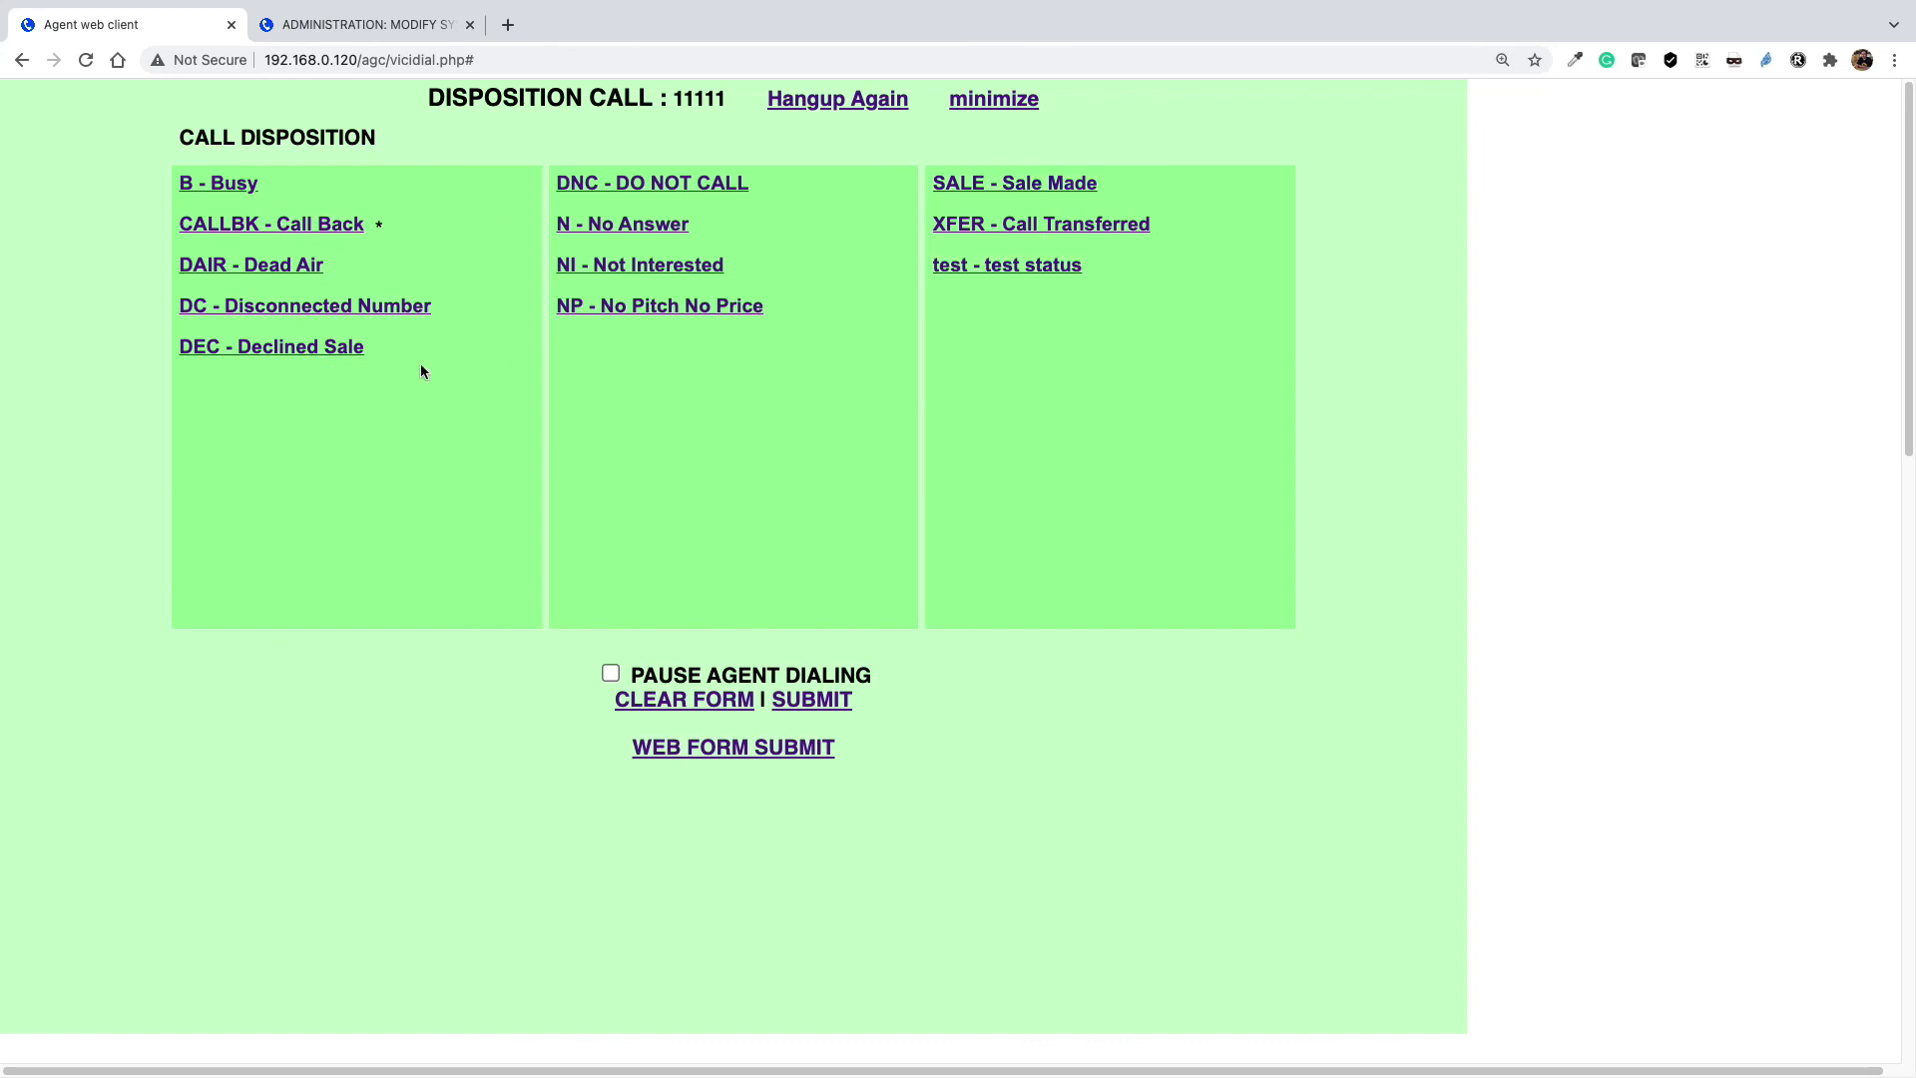
Go back to the Administration tab's System Statuses page to confirm status A is non-selectable
click(415, 30)
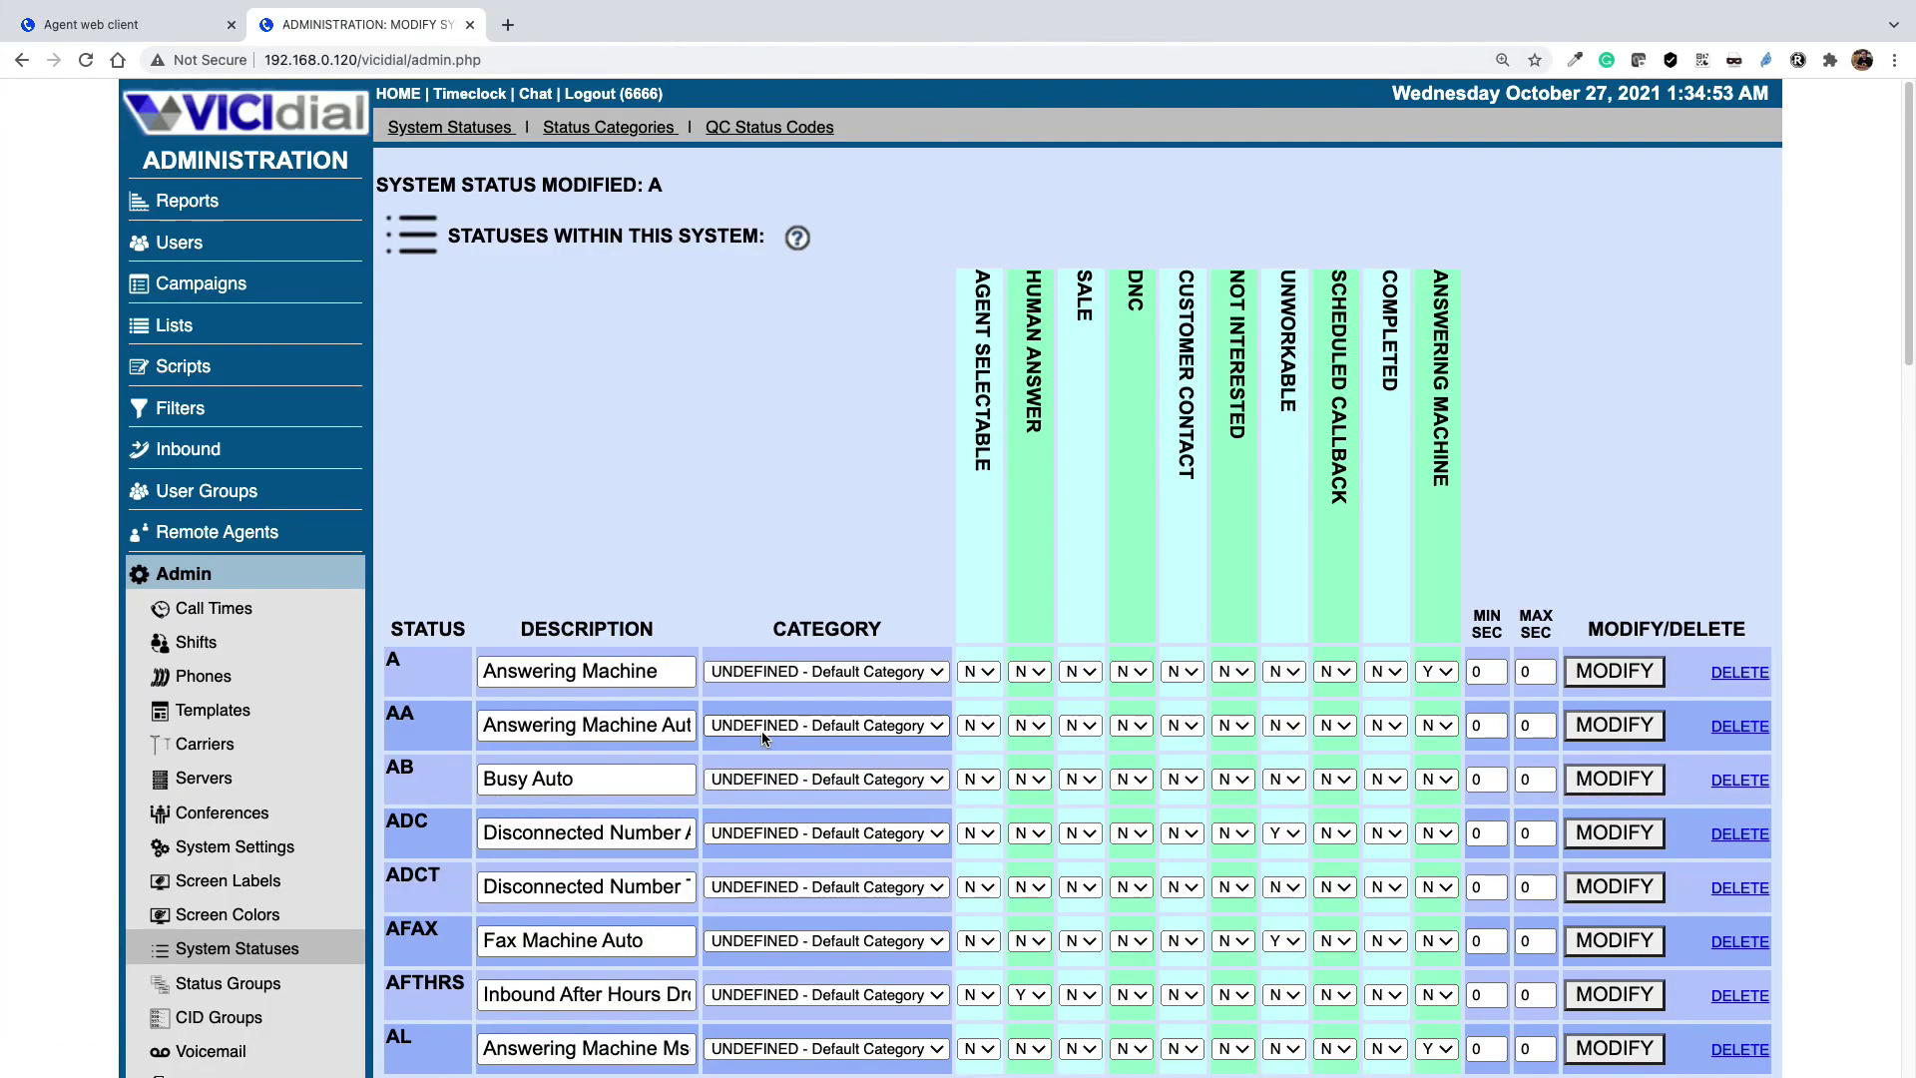